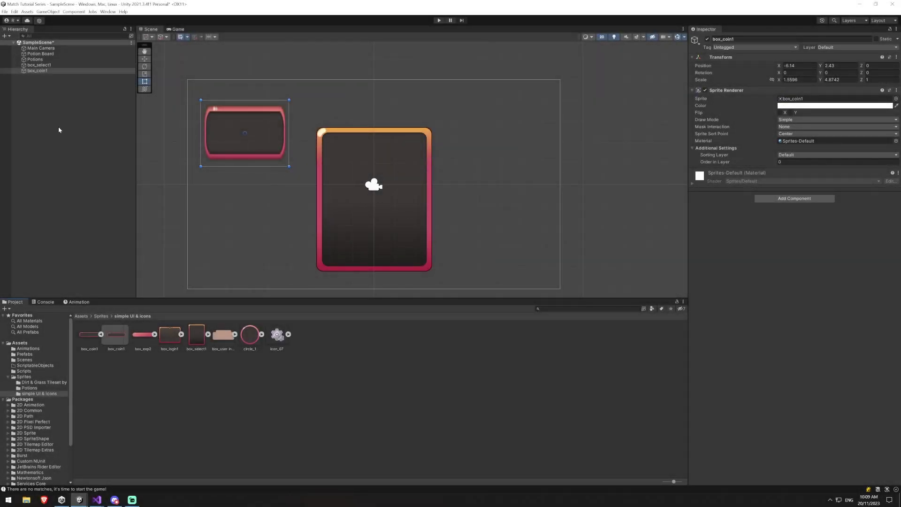
Delete the box_coin1 and box_select1 sprites from the scene.
left_click(49, 70)
key("Delete")
left_click(50, 66)
key("Delete")
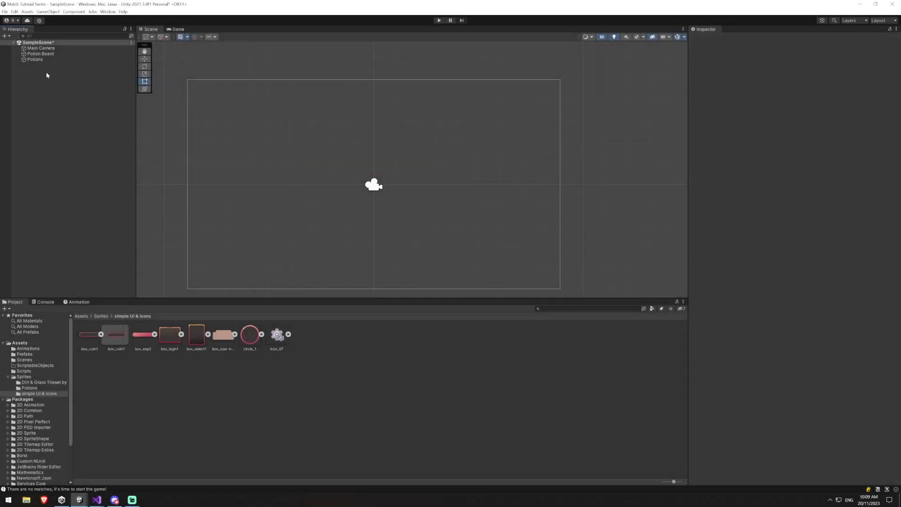
Create a new UI canvas in the scene and name it UI.
right_click(46, 72)
mouse_move(75, 200)
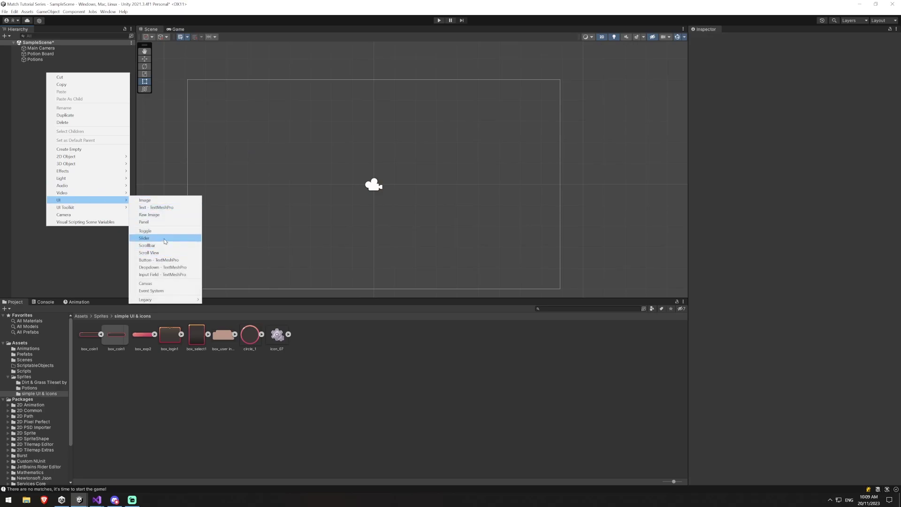
left_click(160, 284)
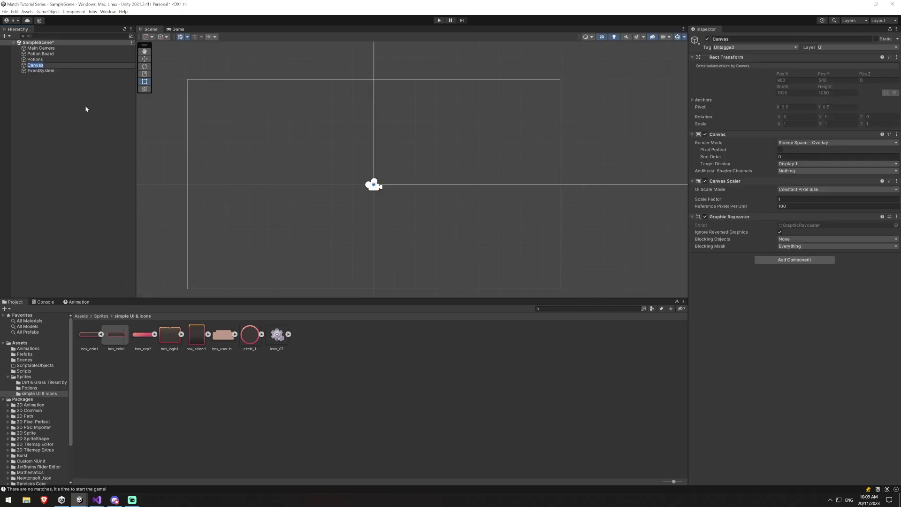
type("UI")
key("Return")
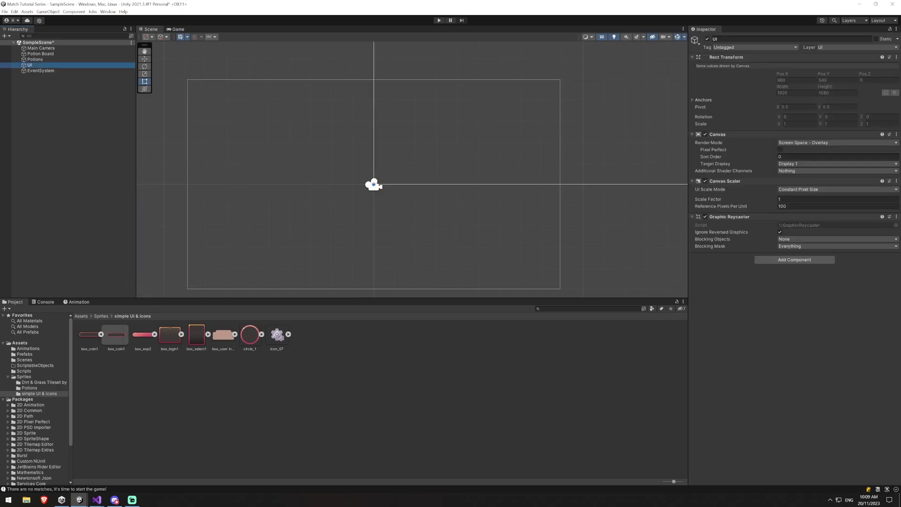
Set the canvas render mode to Screen Space - Camera and assign Main Camera as its render camera.
left_click(821, 143)
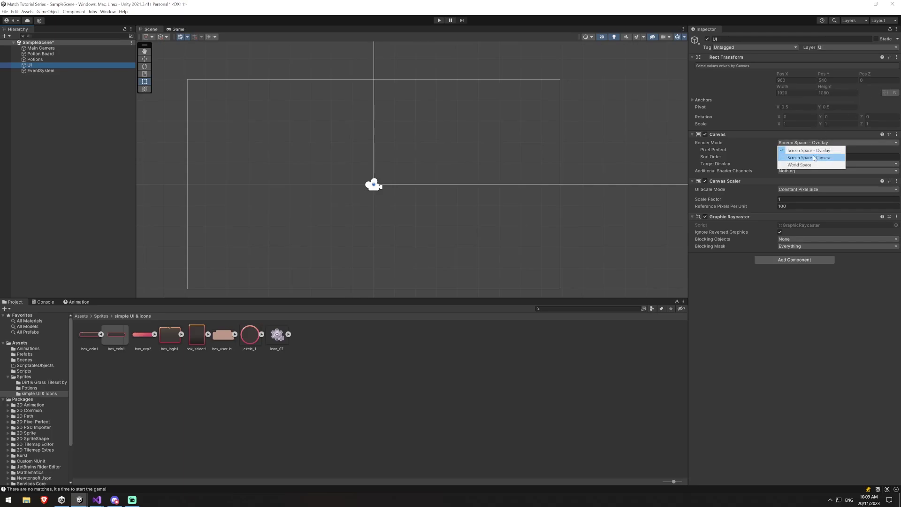
left_click(805, 158)
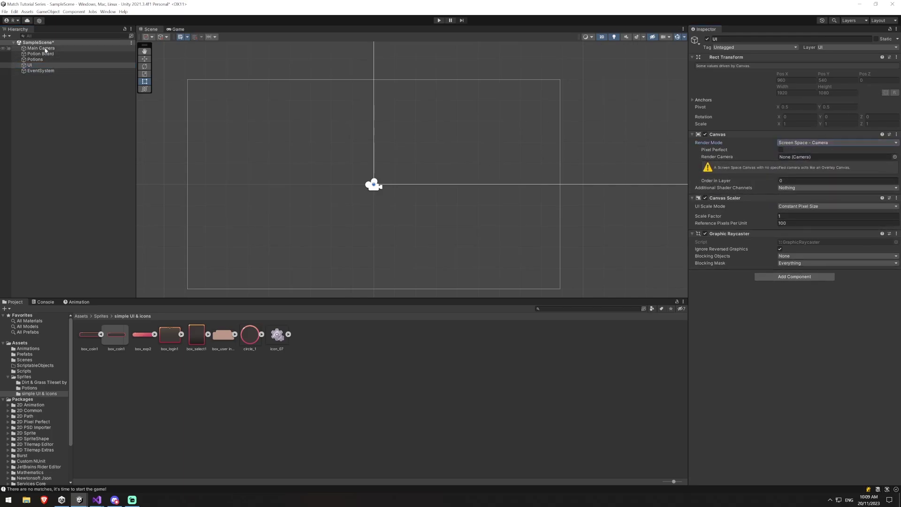
left_click_drag(41, 49, 811, 159)
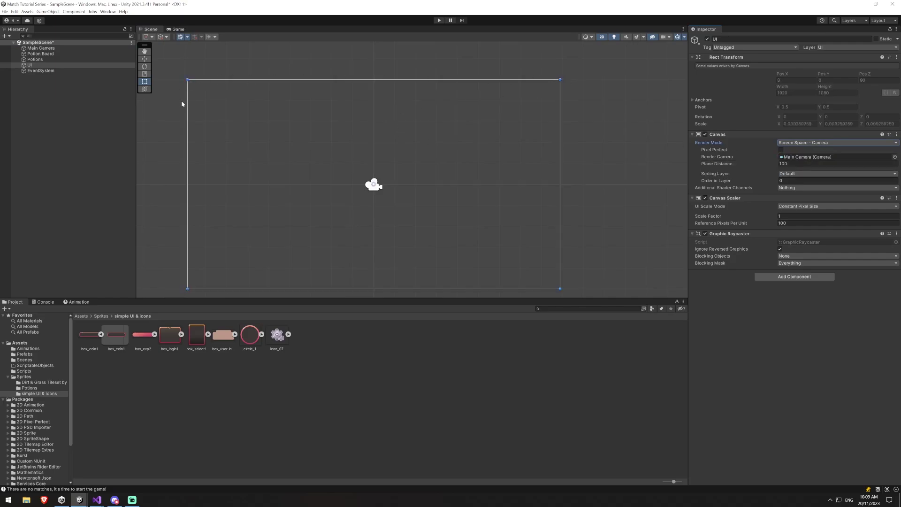
middle_click_drag(360, 188, 377, 181)
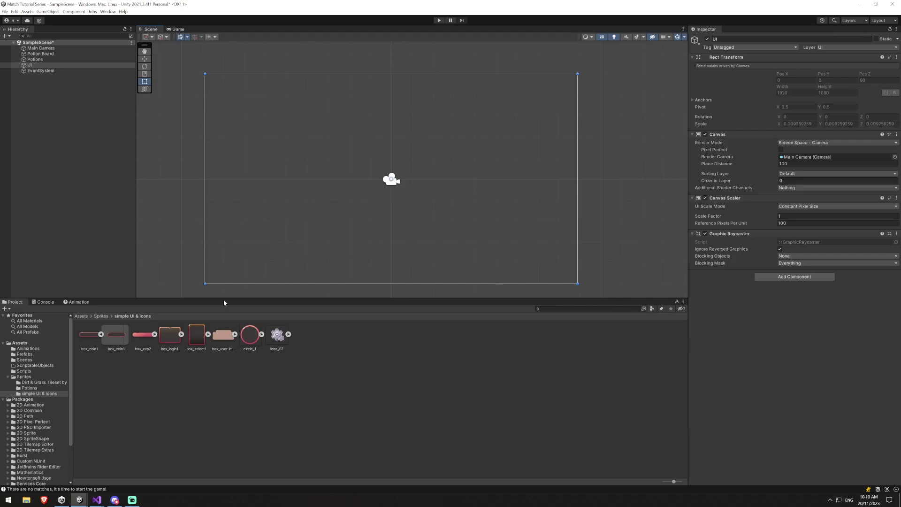
Add an image to the UI canvas with box_coin1 as its source, about 386 by 290, near the canvas's upper-left corner.
left_click(30, 66)
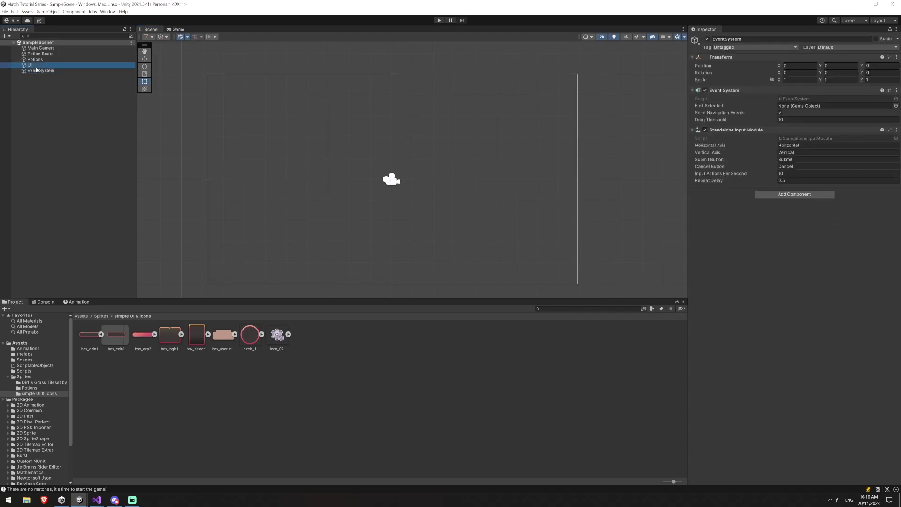
right_click(36, 66)
mouse_move(94, 201)
left_click(147, 202)
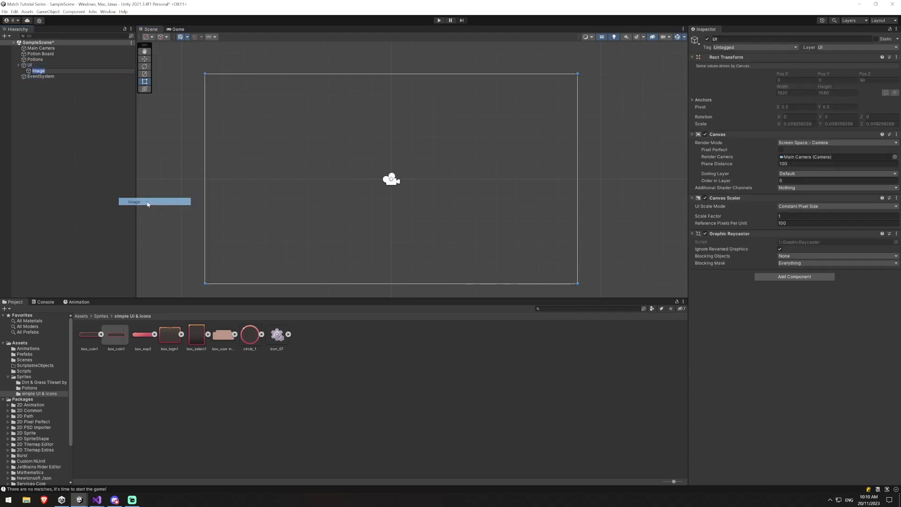
left_click_drag(385, 187, 239, 133)
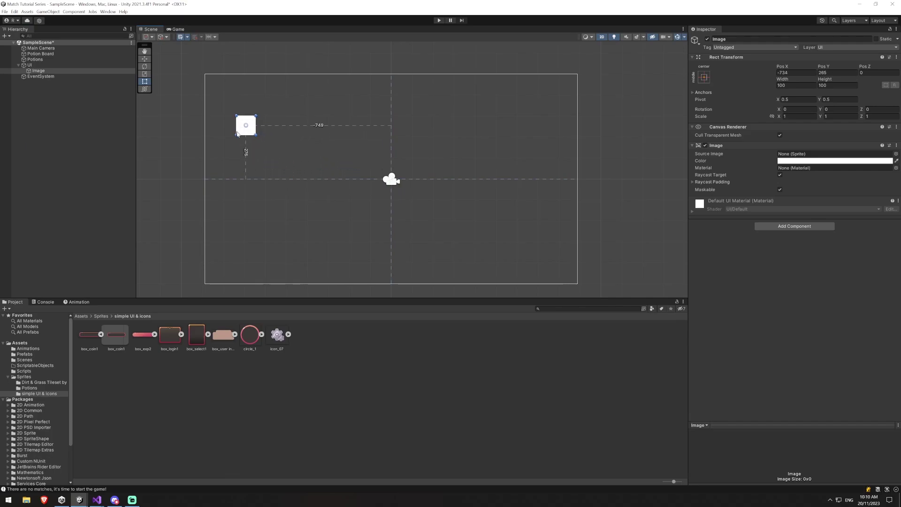
left_click_drag(85, 335, 828, 155)
left_click_drag(242, 133, 275, 142)
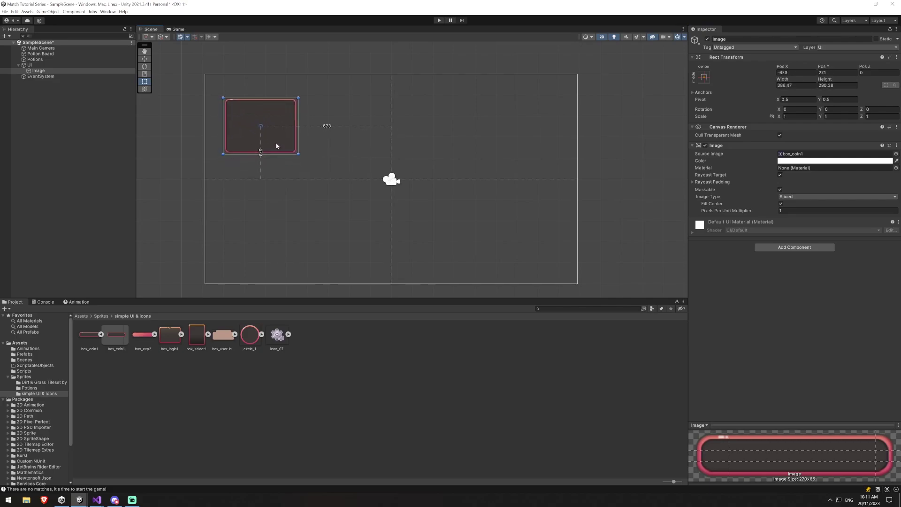
Try stretching box_coin1 as a plain sprite in the scene and under the UI canvas, deleting both copies.
left_click_drag(91, 334, 327, 242)
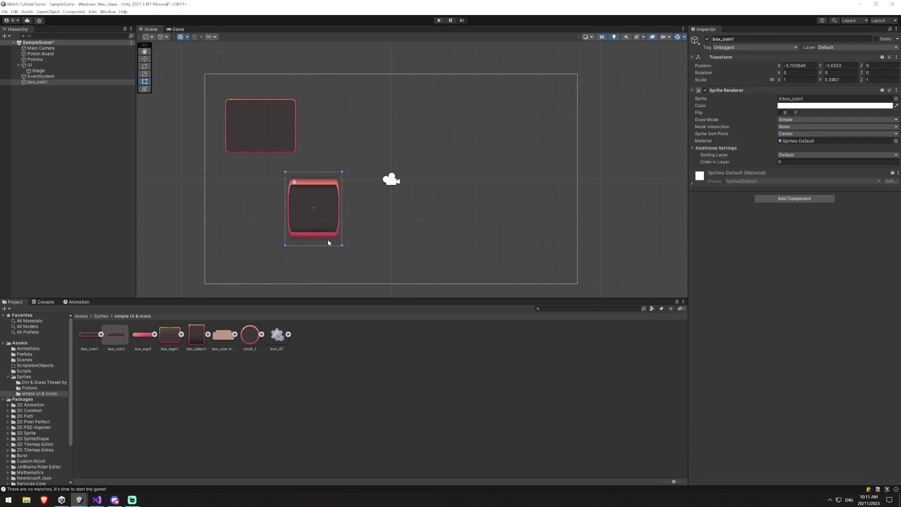
key("Delete")
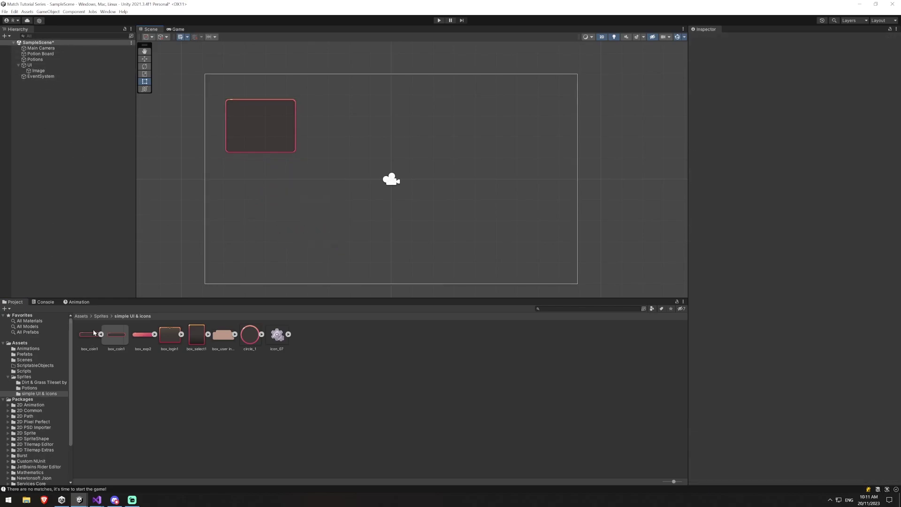
left_click_drag(93, 333, 33, 66)
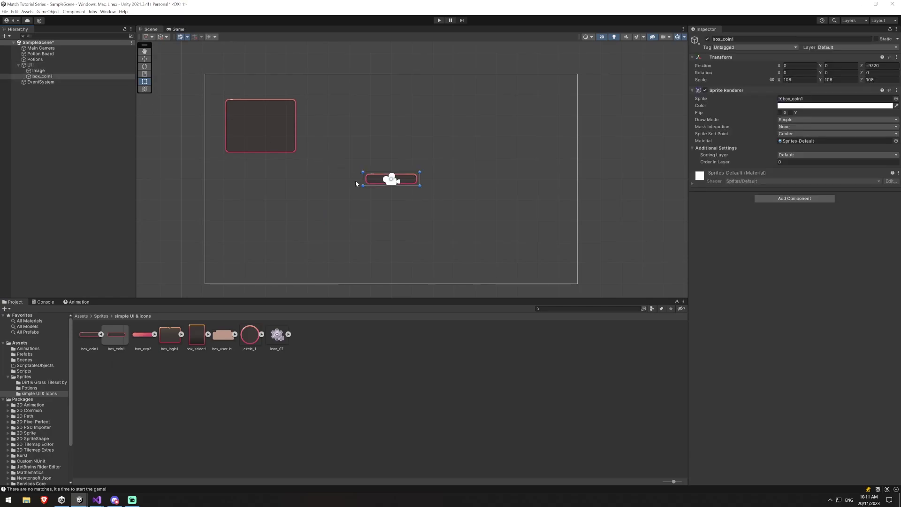
left_click_drag(362, 185, 251, 212)
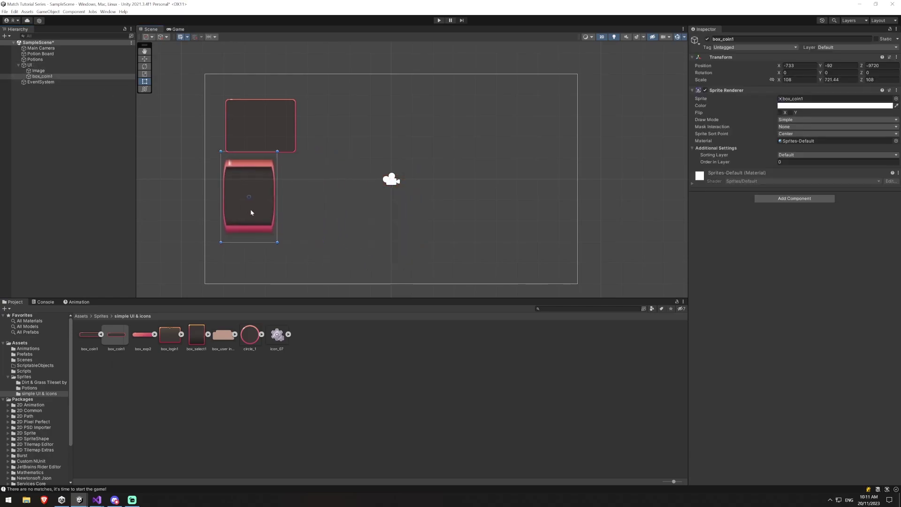
key("Delete")
Rename the box_coin1 image under the UI canvas as PointsBoard.
left_click(255, 142)
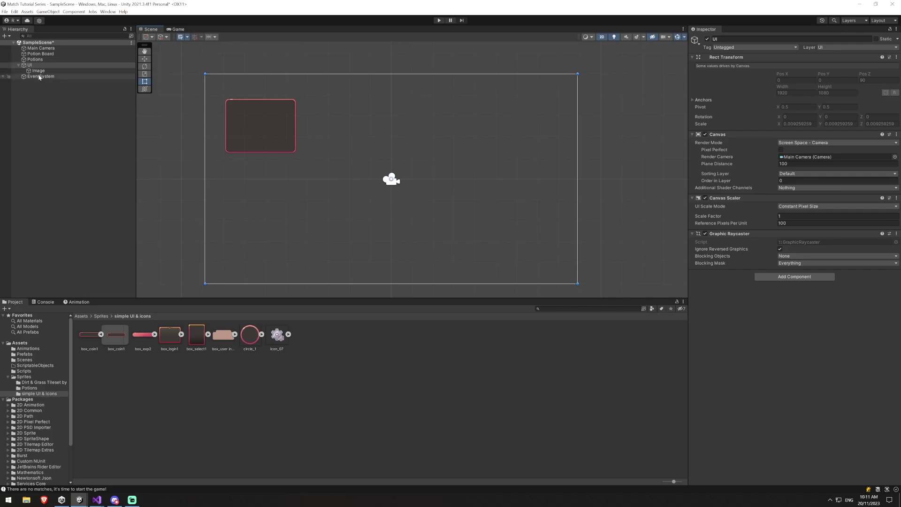
left_click(56, 71)
type("PointsBoard")
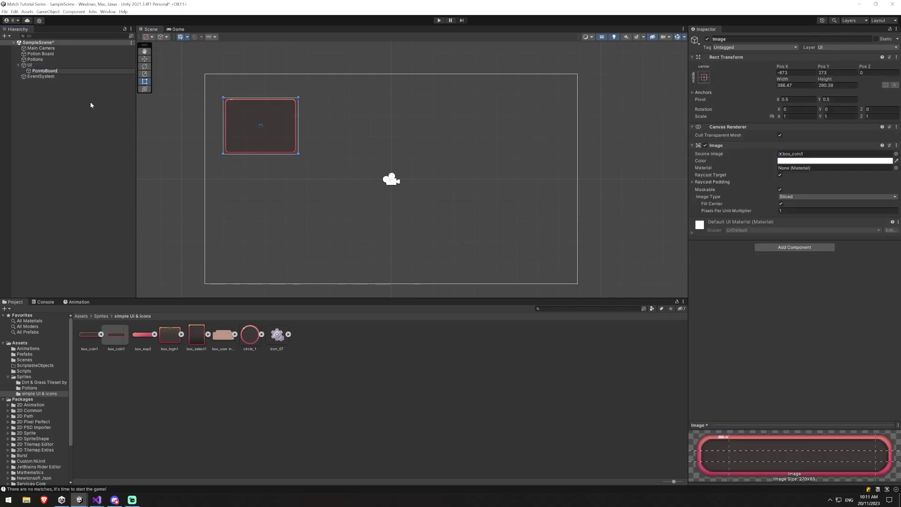
key("Return")
left_click(90, 105)
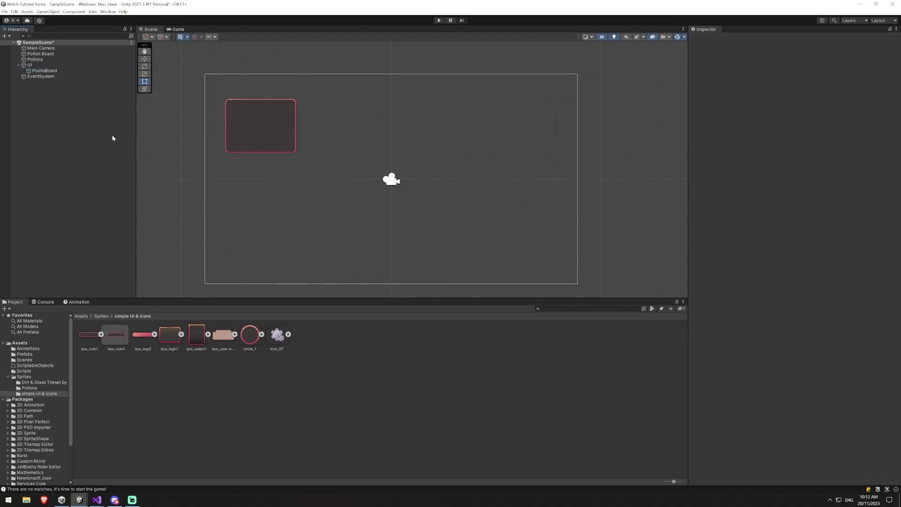
Add a second image to the UI canvas and stretch it to fill the canvas in both directions.
right_click(37, 65)
mouse_move(50, 199)
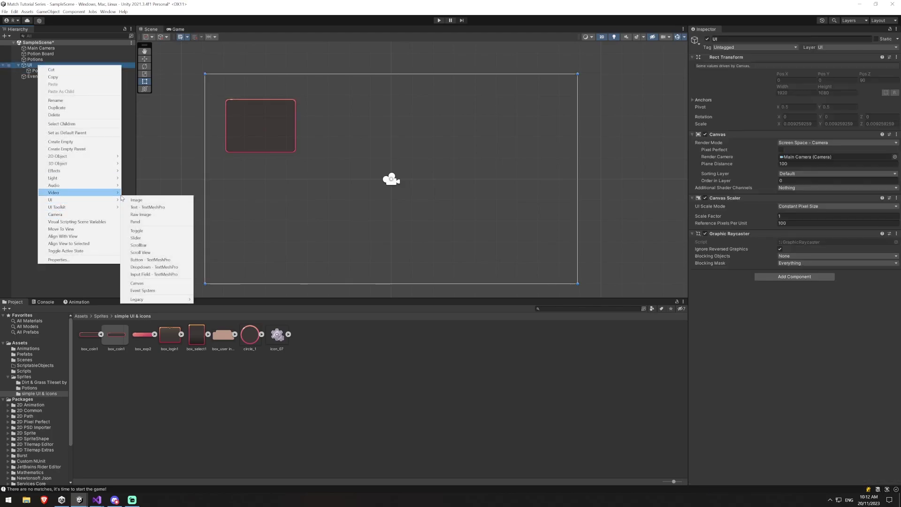
left_click(153, 200)
left_click(704, 77)
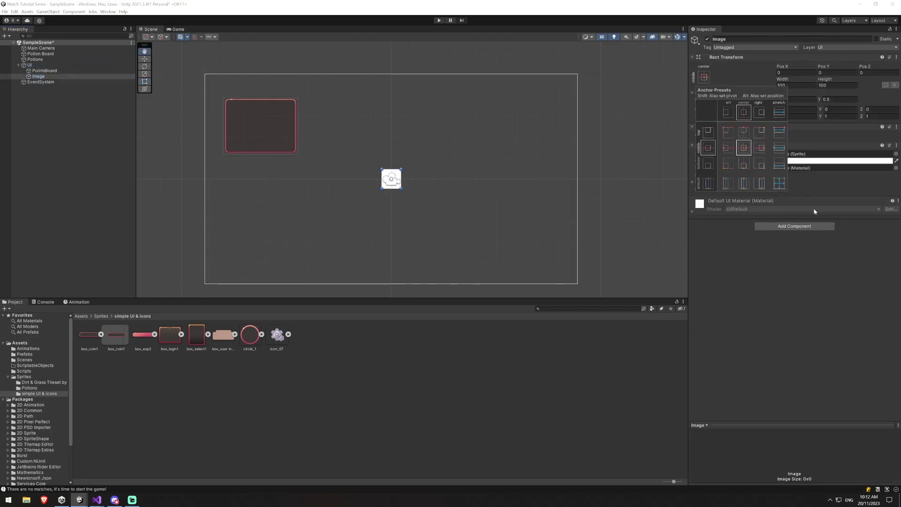
left_click(778, 184, "alt")
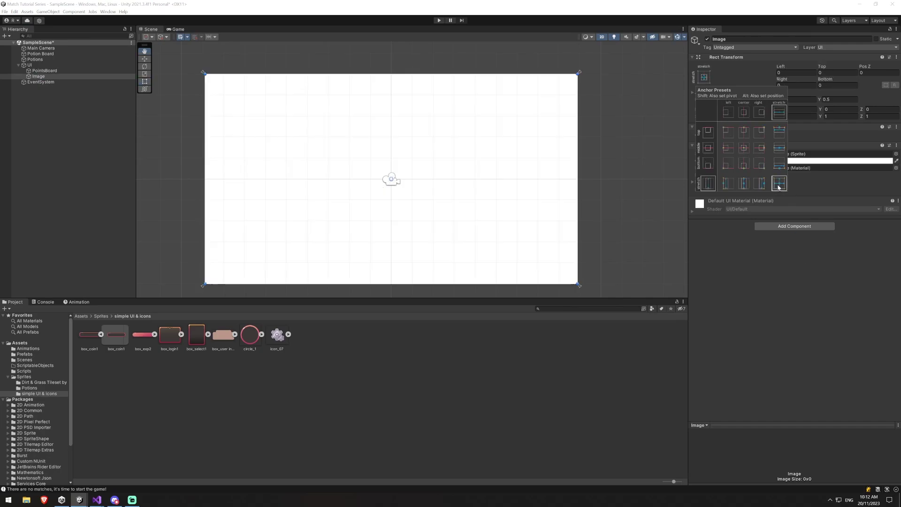
Set the new image's offsets to left 575, top 100 and right 575, with box_select1 as its source image.
left_click(791, 73)
type("575")
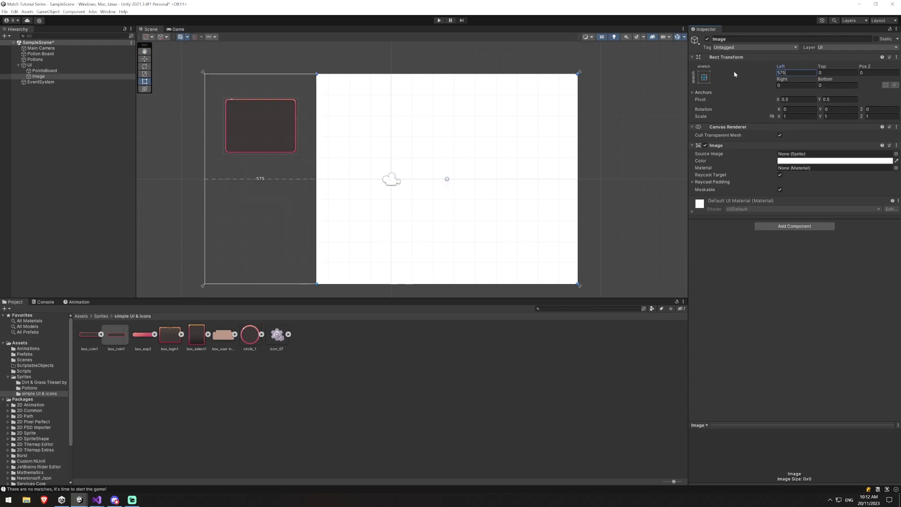
key("Tab")
type("100")
key("Tab")
type("575")
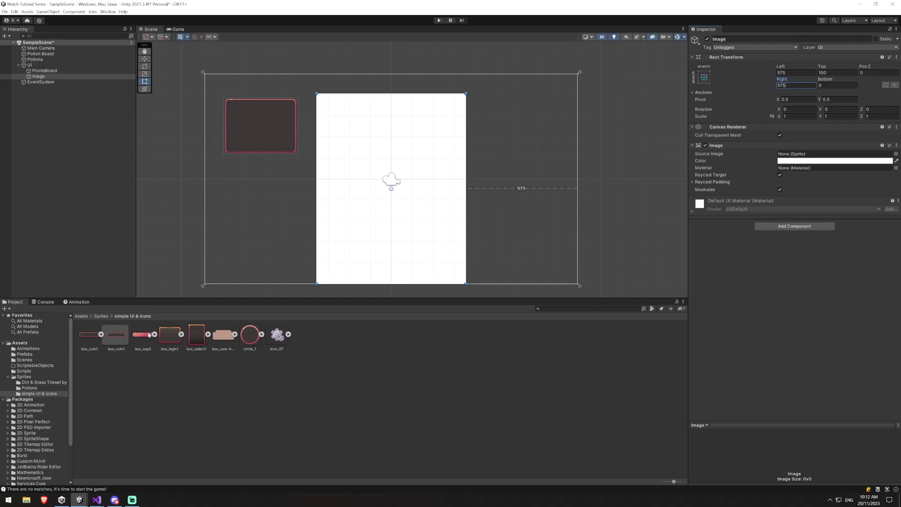
left_click_drag(192, 337, 795, 157)
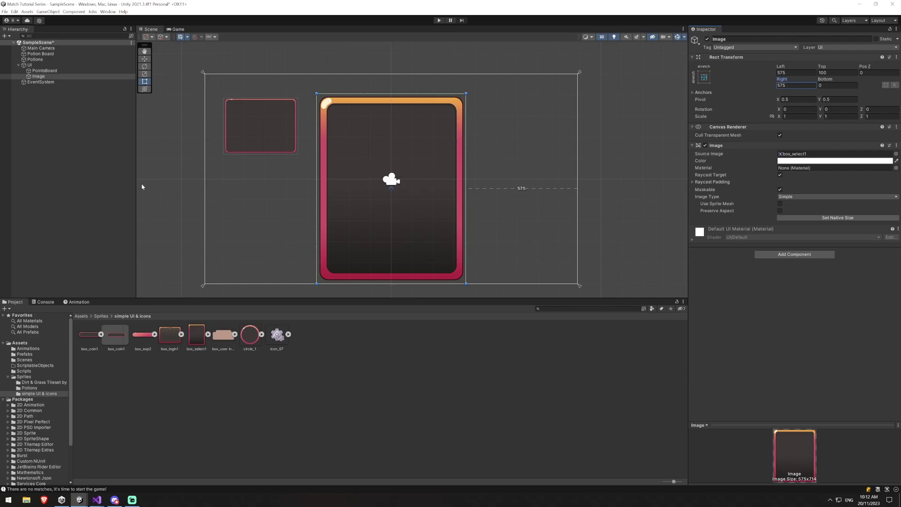
left_click(112, 177)
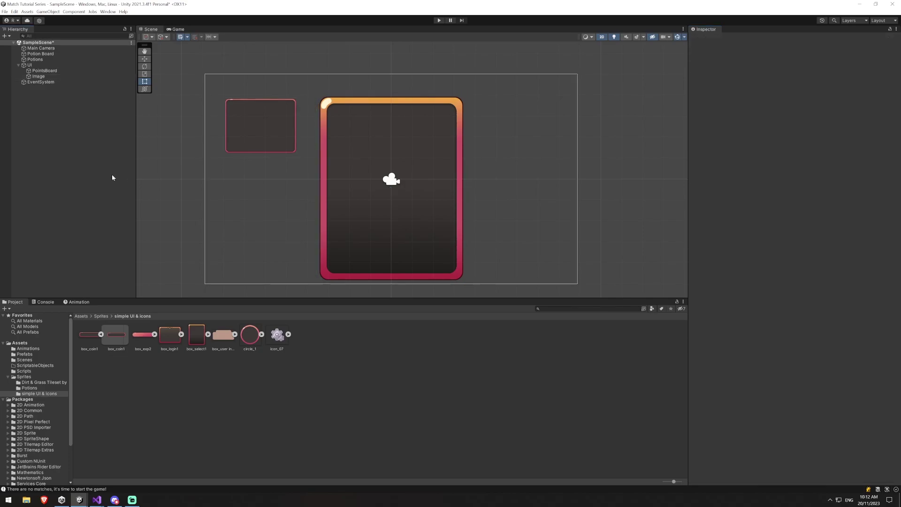
Play the game to check the potions against the board frame, shifting the frame aside in the scene and undoing the move.
left_click(439, 22)
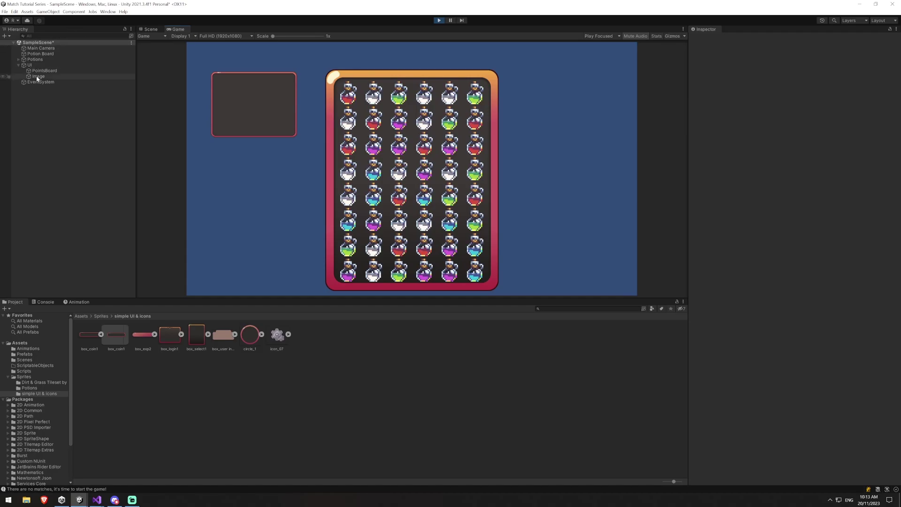
left_click(68, 72)
left_click(151, 29)
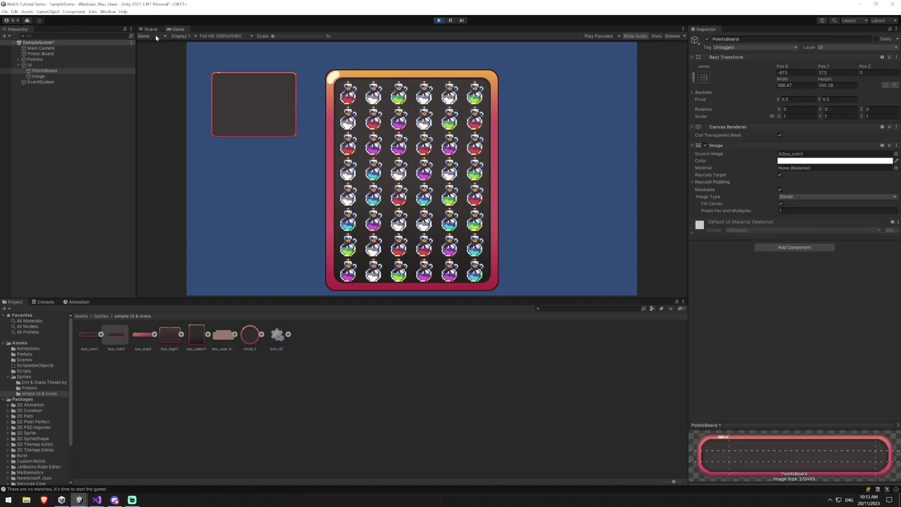
left_click(324, 194)
left_click_drag(325, 194, 246, 191)
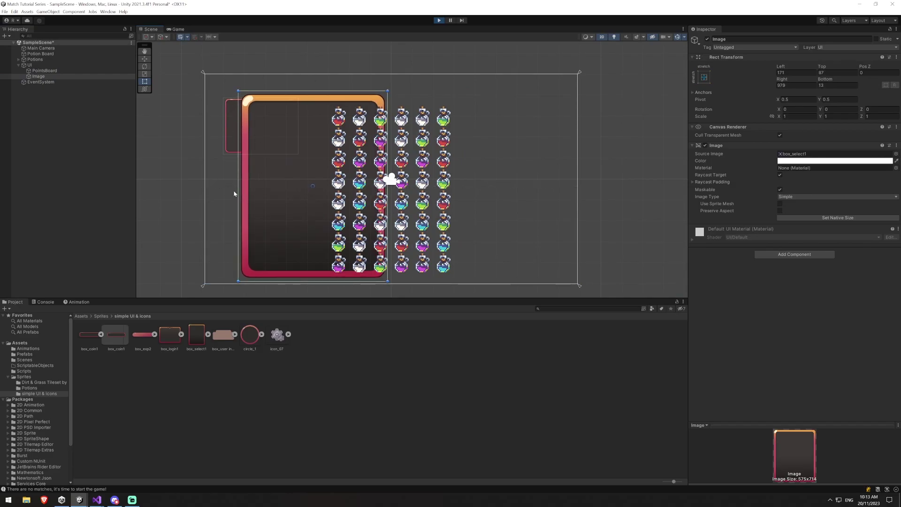
key("ctrl+z")
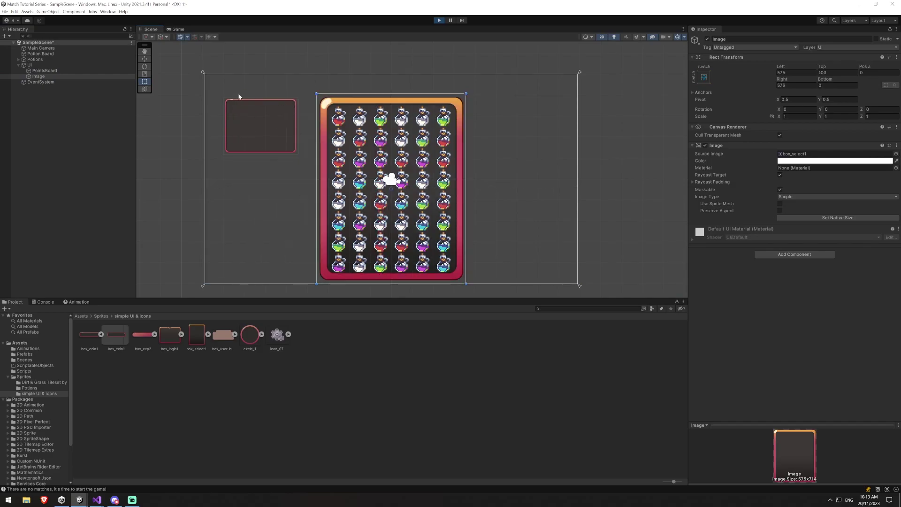
left_click(439, 21)
Rename the PointsBoard image as PointsBoardImg and the board frame image as PotionBoardImg.
left_click(106, 65)
left_click(108, 71)
key("F2")
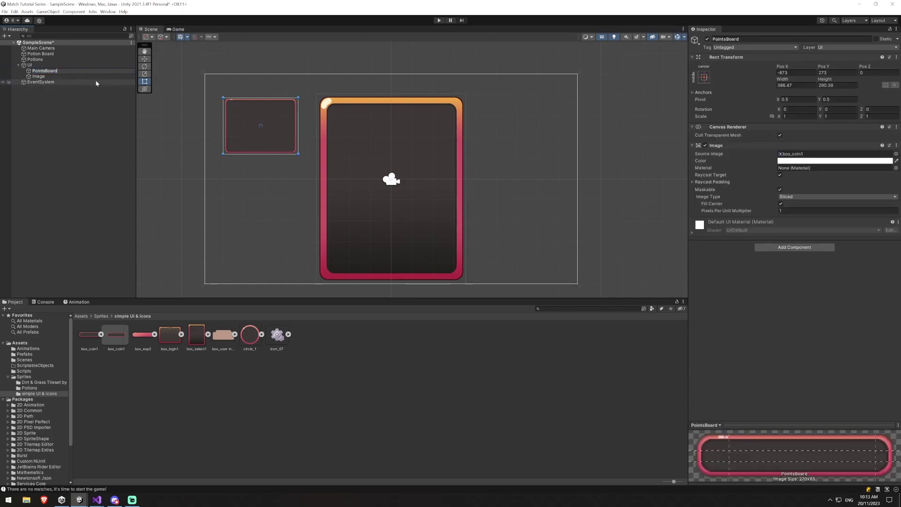
type("Img")
key("Return")
key("Down")
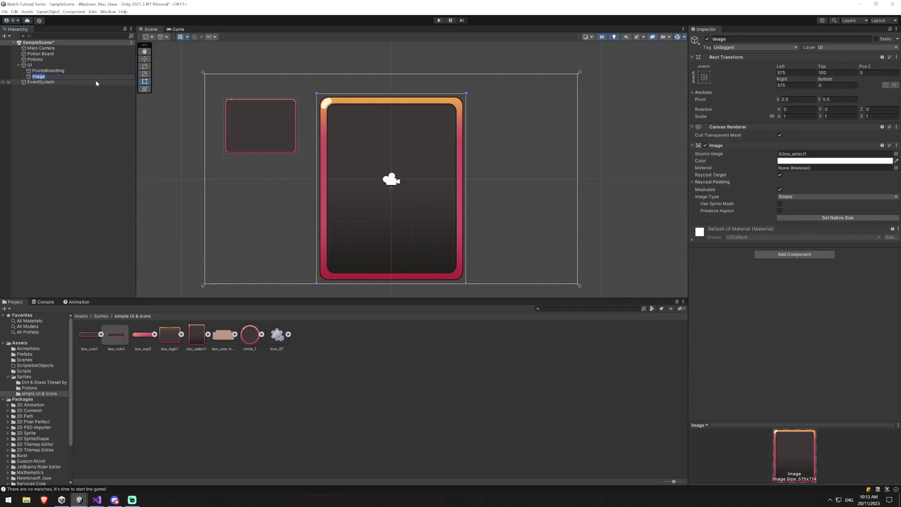
type("PotionBoardImg")
key("Return")
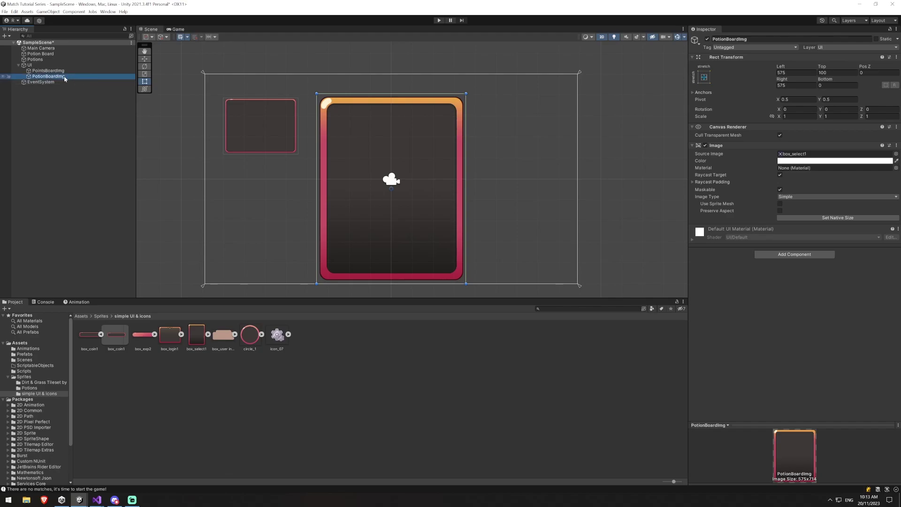
left_click(37, 54)
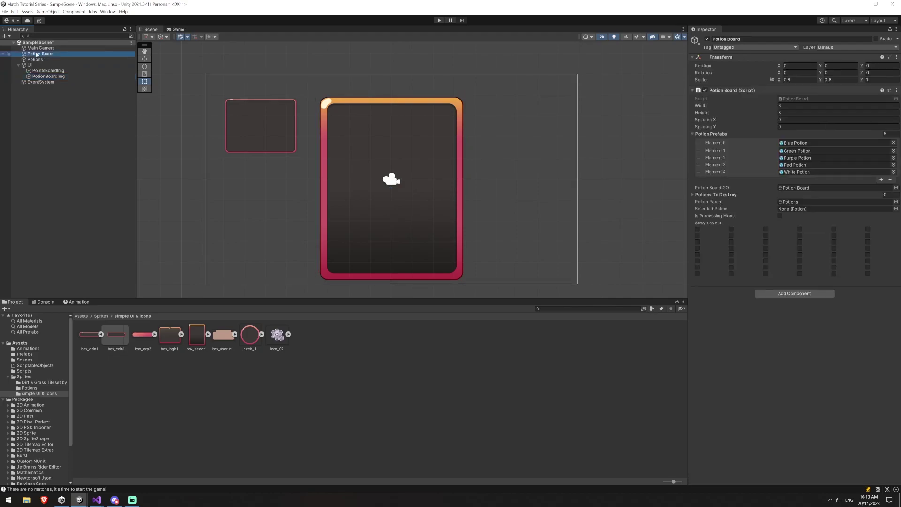
left_click(50, 77)
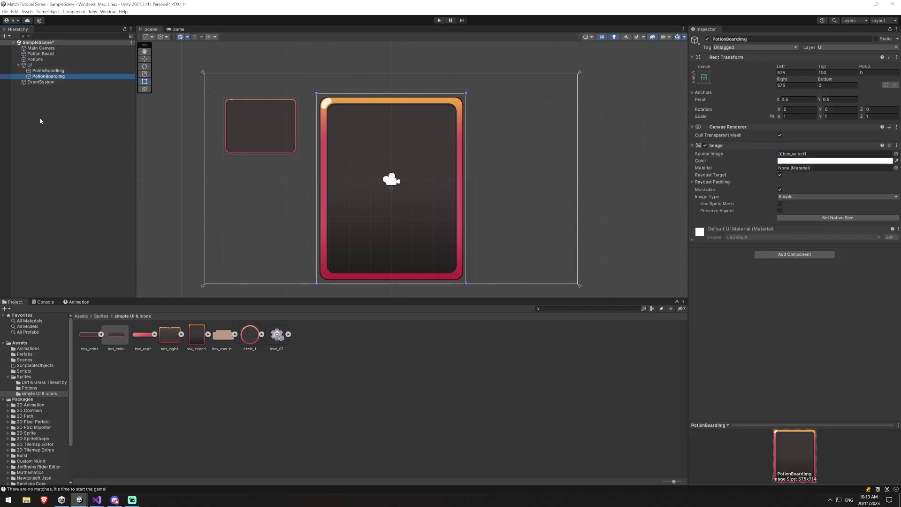
Add a TextMeshPro text as a child of PointsBoardImg and import the TMP Essentials.
left_click(70, 105)
left_click(49, 71)
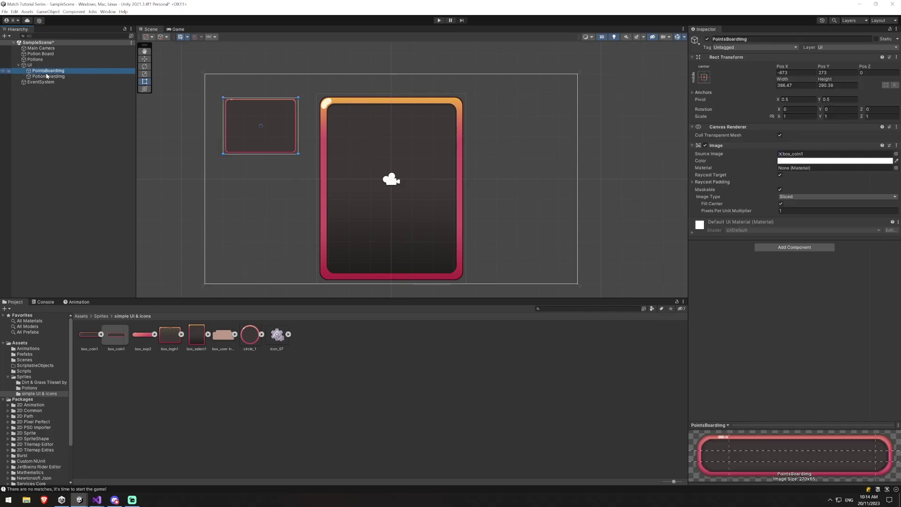
right_click(46, 72)
mouse_move(84, 207)
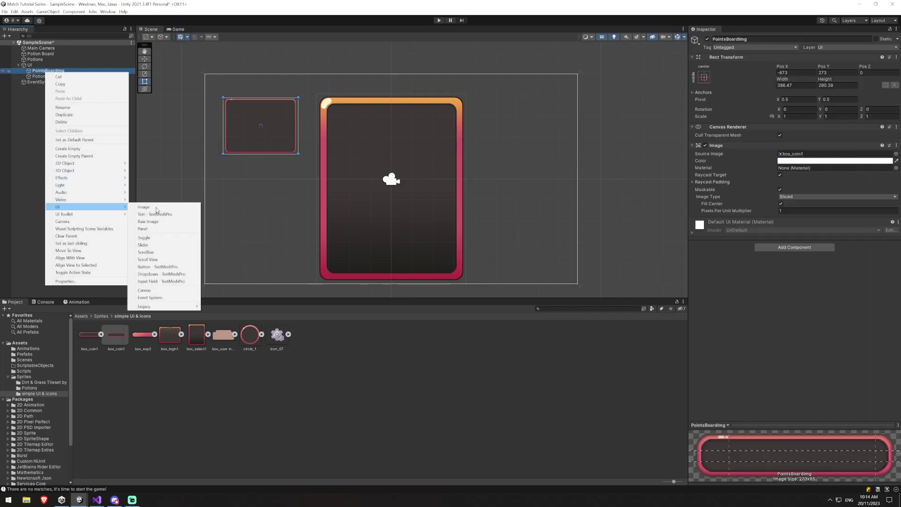
left_click(154, 214)
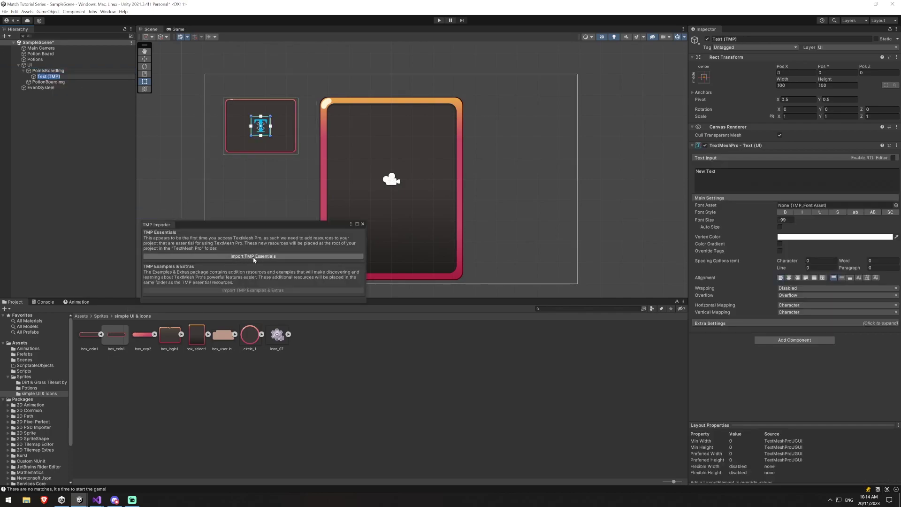
left_click(253, 256)
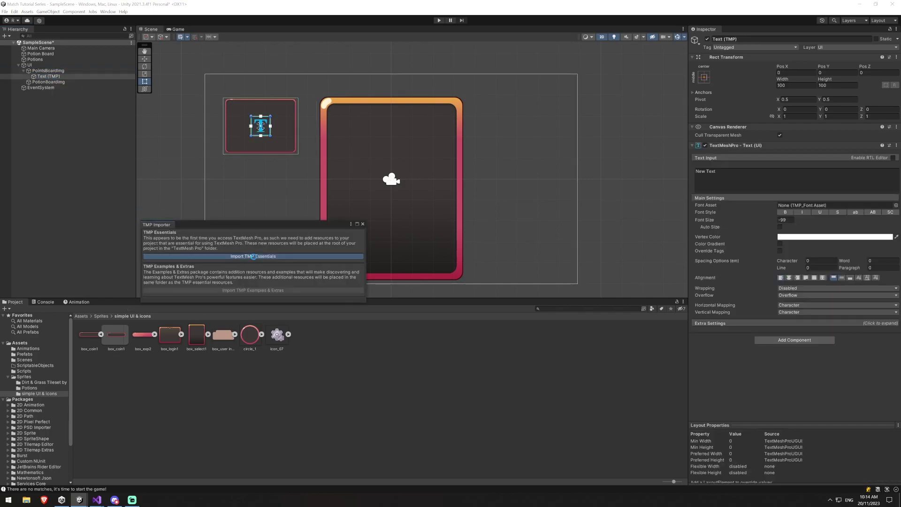
left_click(362, 224)
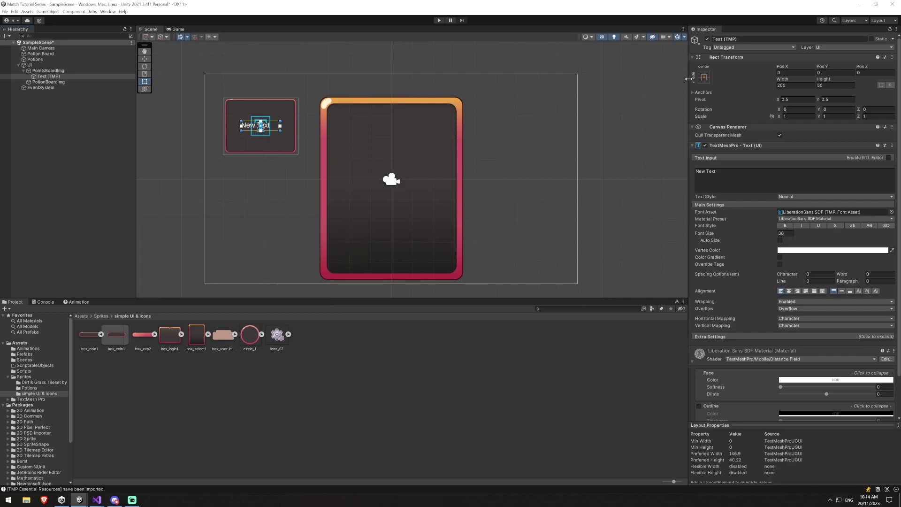
Anchor the text with its pivot to the points board's top-left corner, offset it to about X 33, Y -24 and widen it to about 298.
left_click(704, 77)
key("alt+shift")
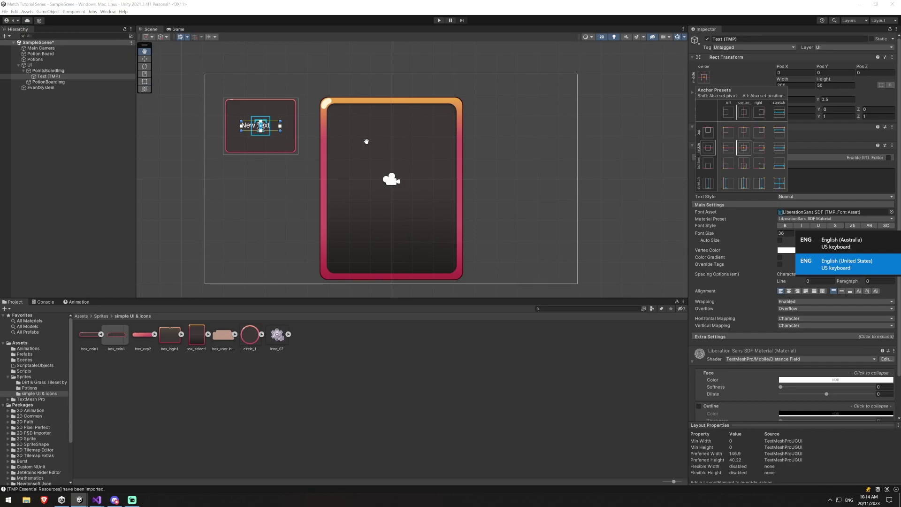
left_click(729, 133, "alt+shift")
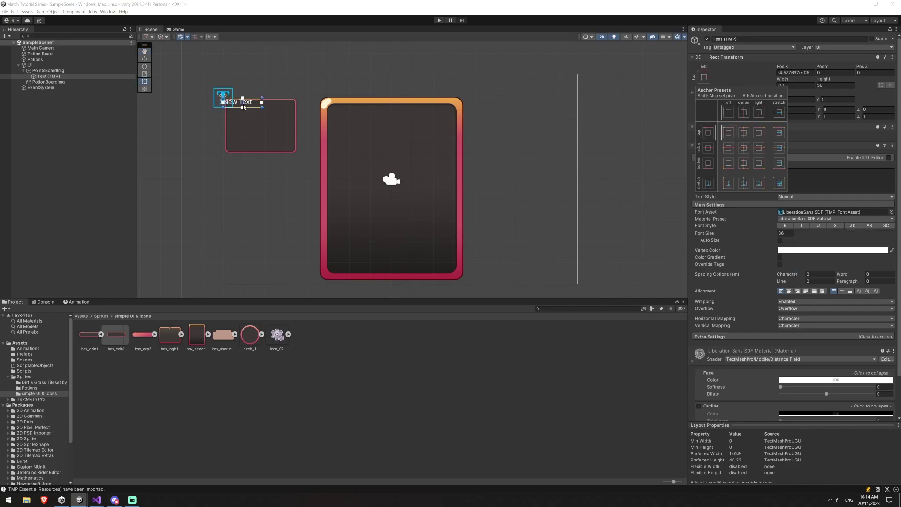
key("shift+alt")
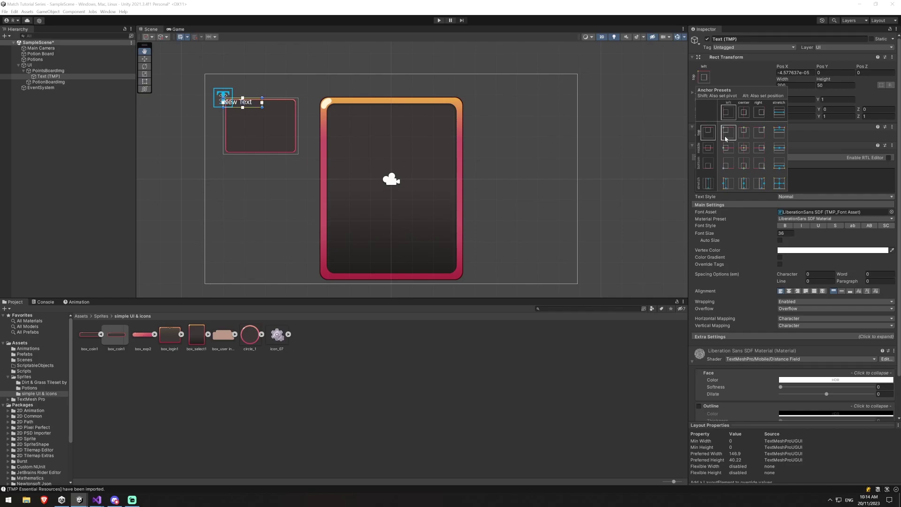
key("alt")
left_click_drag(250, 104, 287, 107)
Set the text's content to "Points: xxxx".
left_click_drag(716, 171, 652, 166)
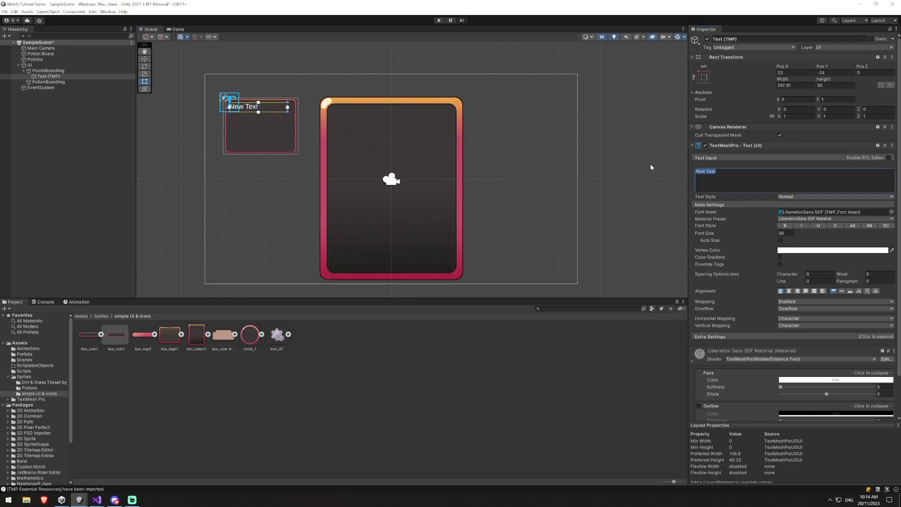
type("Points: x")
left_click_drag(719, 171, 711, 172)
type("0")
key("BackSpace")
type("xxx")
Rename the text object as PointsTxt.
left_click(57, 76)
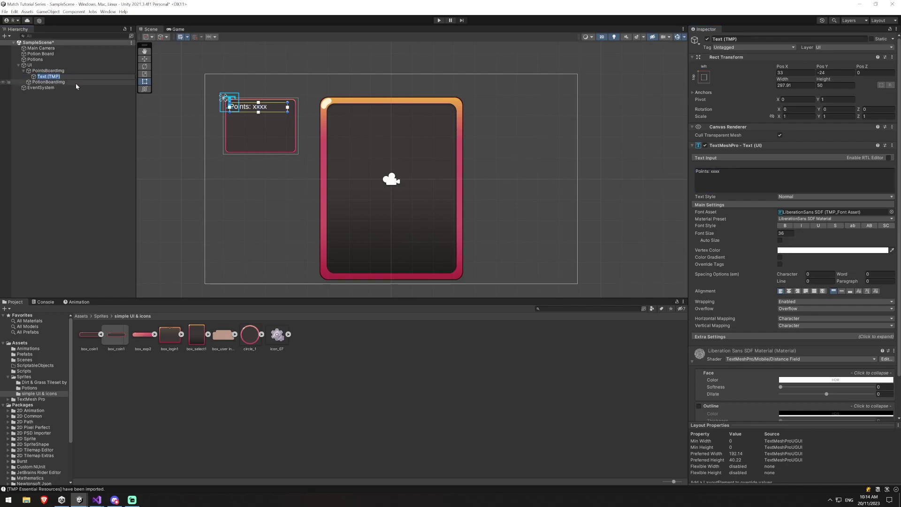
key("F2")
type("PointsTxt")
key("Return")
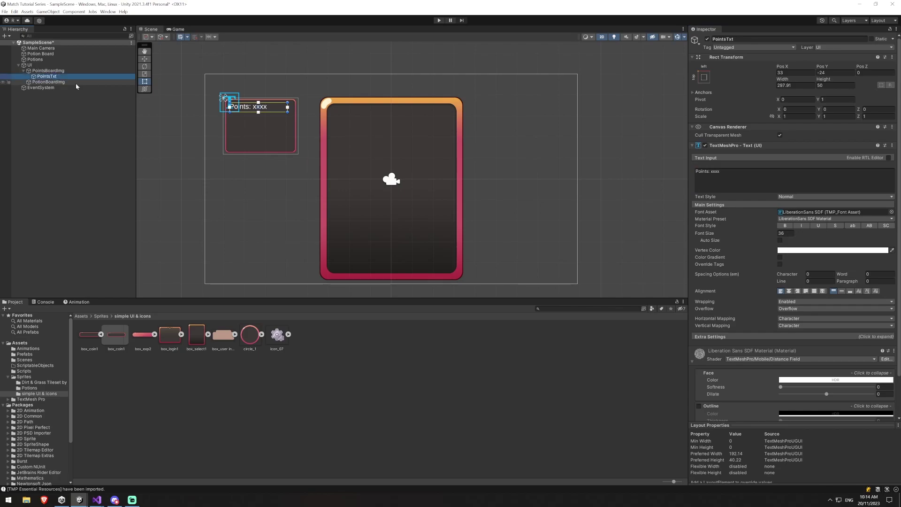
Duplicate PointsTxt, anchor the copy to the points board's bottom-left corner and offset it to about X 44, Y 30.
key("ctrl+d")
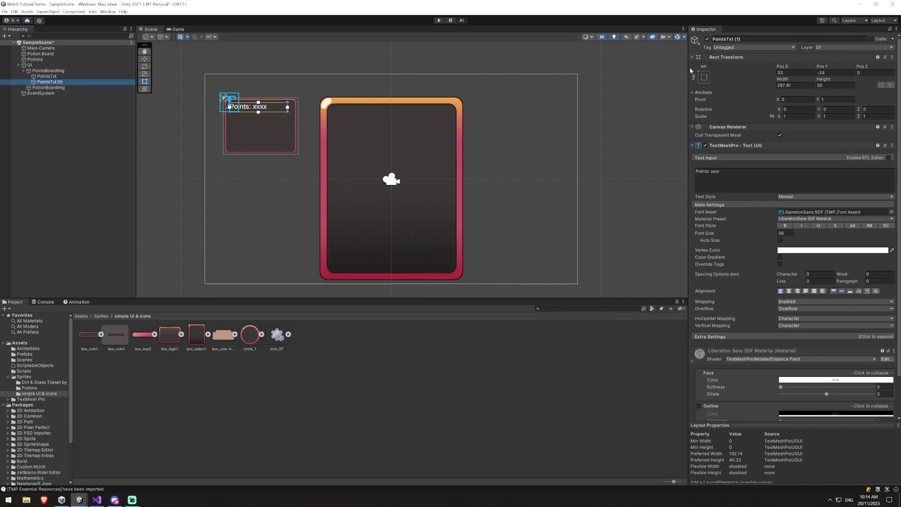
left_click(704, 76)
left_click(729, 163, "alt")
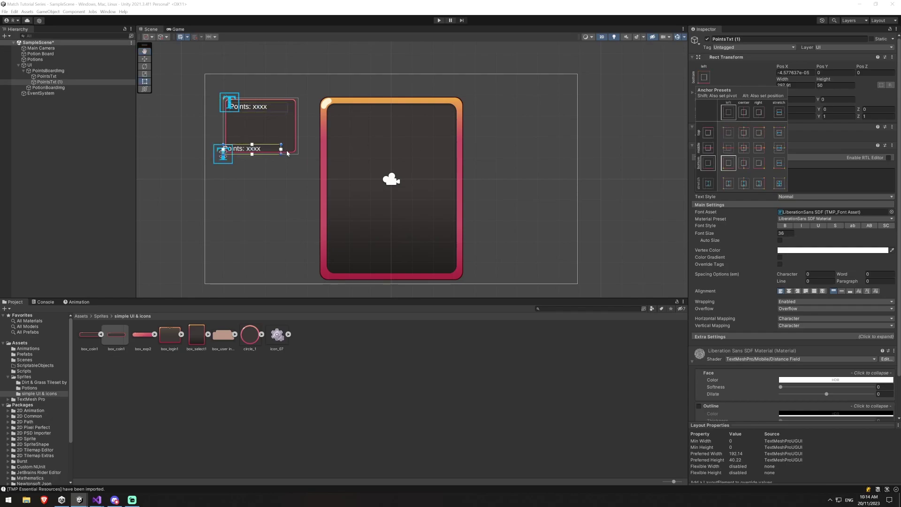
left_click_drag(272, 151, 281, 145)
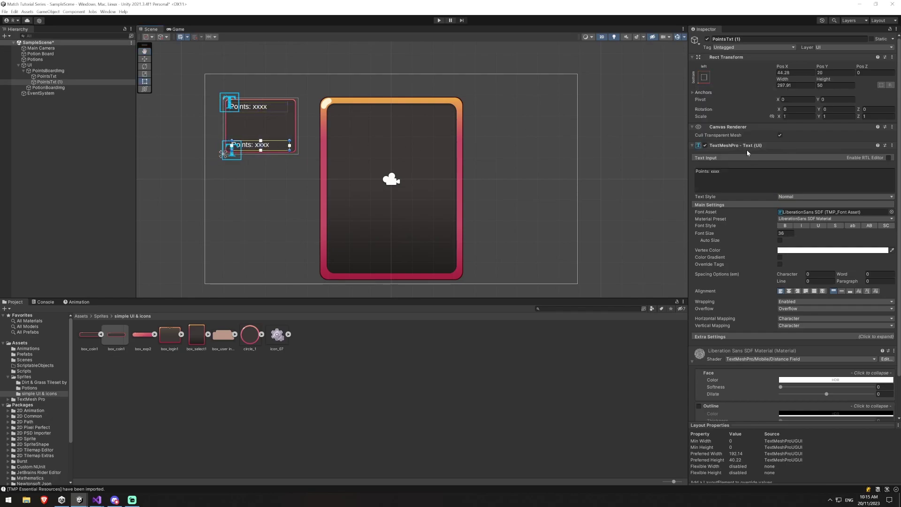
Set the duplicated text's content to "Goal: xxxx" and rename the object as GoalTxt.
left_click_drag(734, 173, 629, 174)
type("Go")
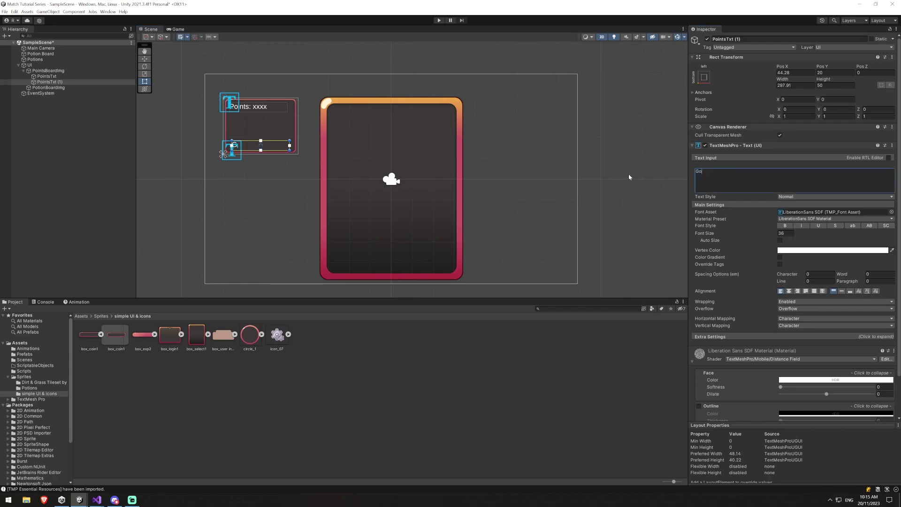
type("al: xxxx")
left_click(58, 78)
left_click(54, 82)
key("F2")
type("G")
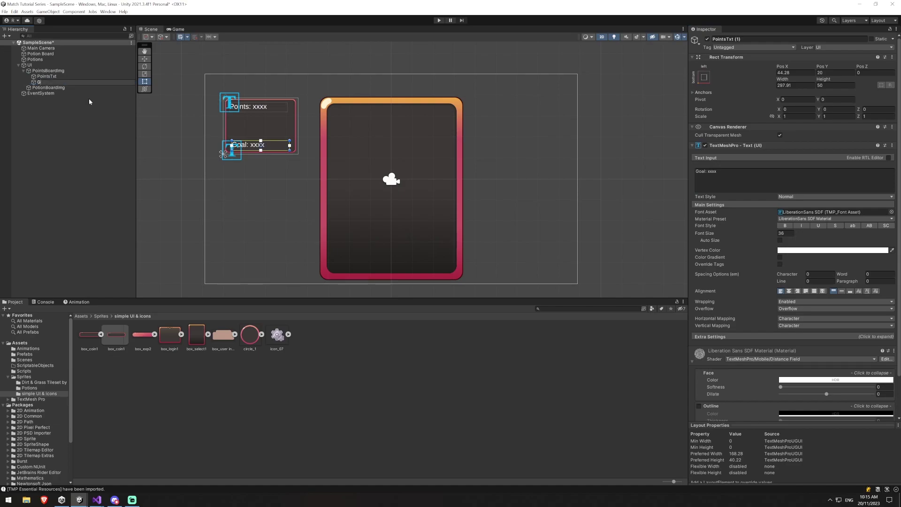
type("oalTxt")
key("Return")
Duplicate GoalTxt, move the copy up to about Y 70 and set its content to "Moves: xxx".
key("ctrl+d")
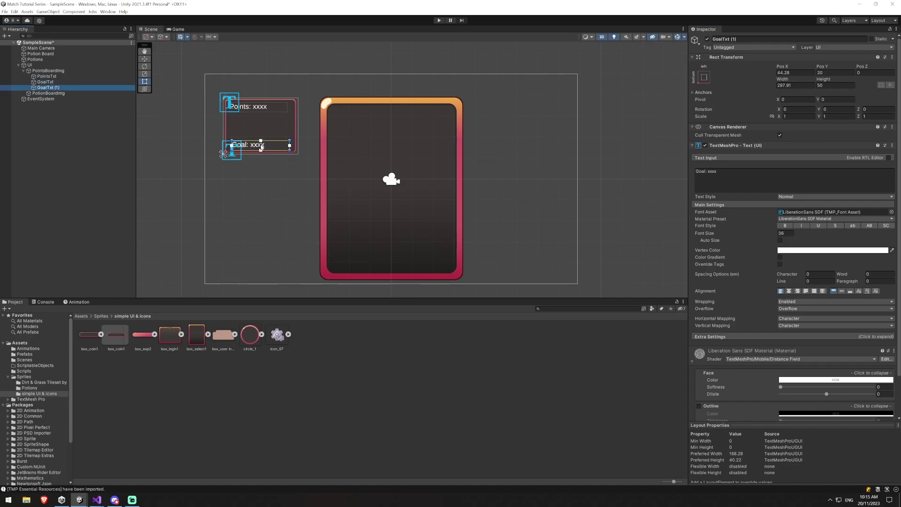
left_click_drag(262, 147, 262, 138)
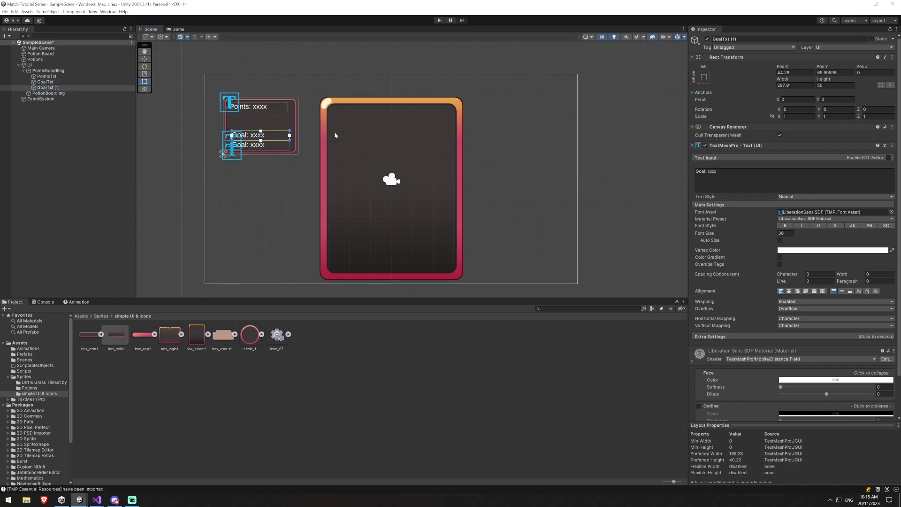
left_click_drag(756, 173, 584, 166)
type("Moves")
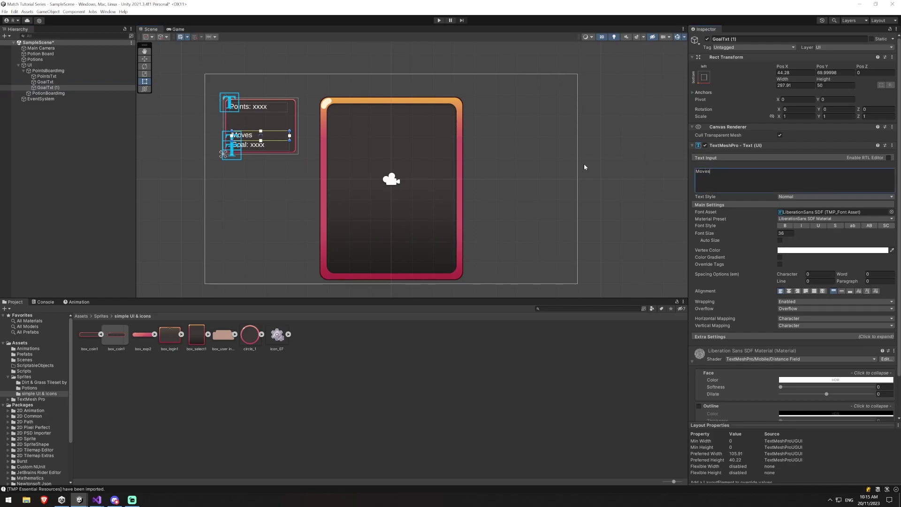
type(": xxx")
left_click(194, 199)
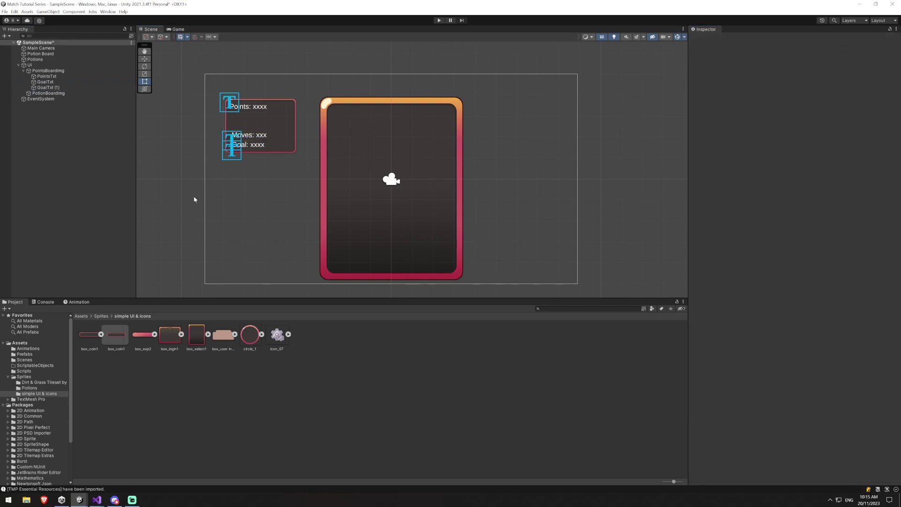
Inspect the points board's three texts up close with the scene gizmos hidden.
scroll(191, 181, "up", 14)
middle_click_drag(235, 155, 240, 204)
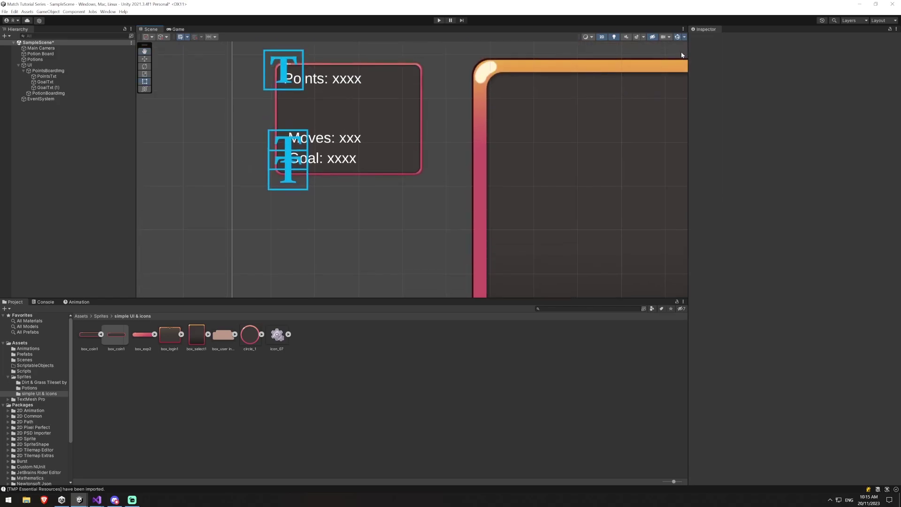
left_click(679, 39)
scroll(392, 215, "down", 3)
middle_click_drag(392, 220, 362, 211)
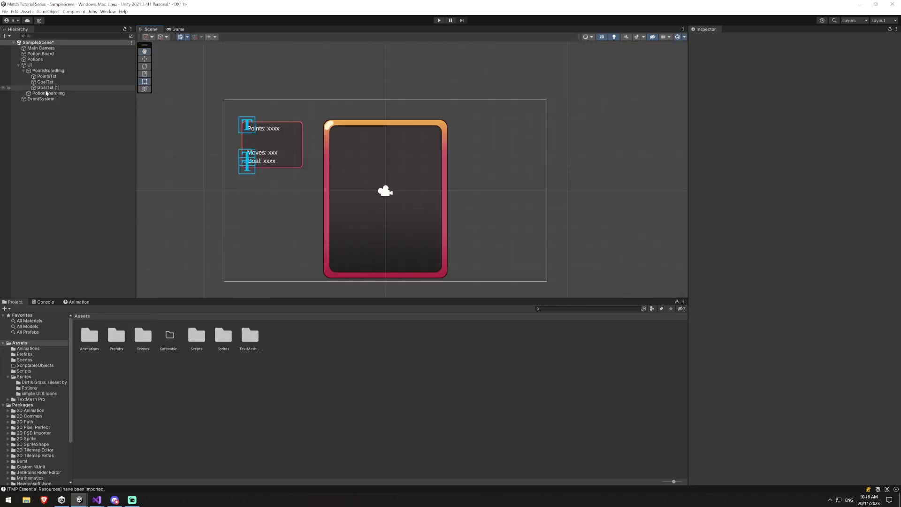
Rename the GoalTxt copy as MovesTxt and place it between PointsTxt and GoalTxt in the hierarchy.
left_click(48, 88)
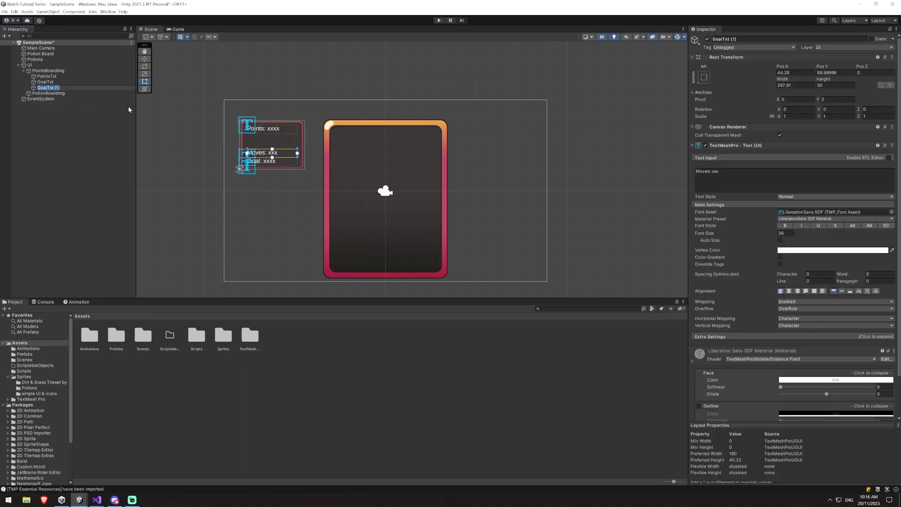
type("MovesTxt")
key("Return")
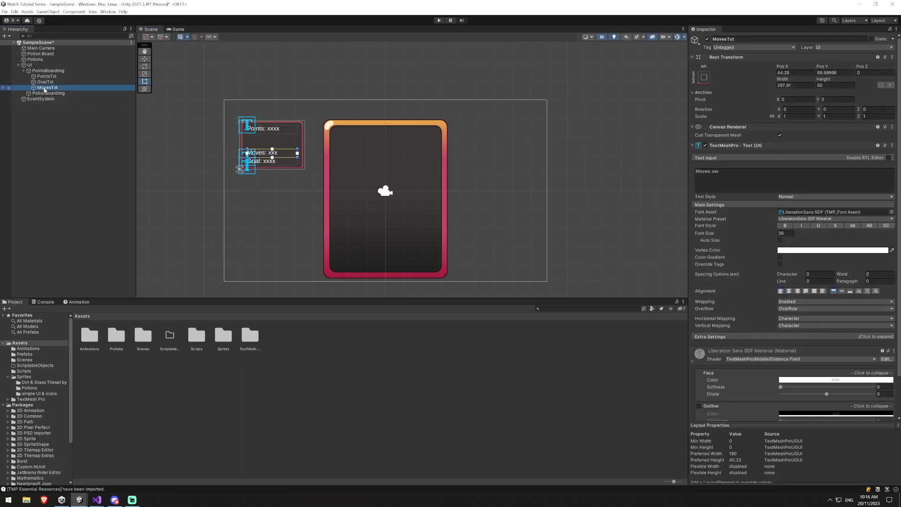
left_click_drag(45, 90, 46, 80)
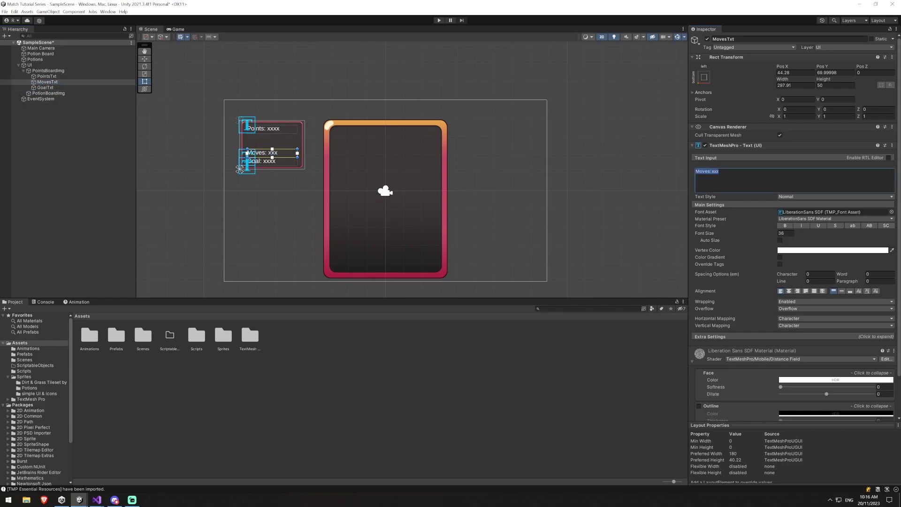
Extend the MovesTxt content to "Moves: xxxx".
key("BackSpace")
key("ctrl+z")
left_click(718, 172)
left_click(718, 172)
left_click(199, 185)
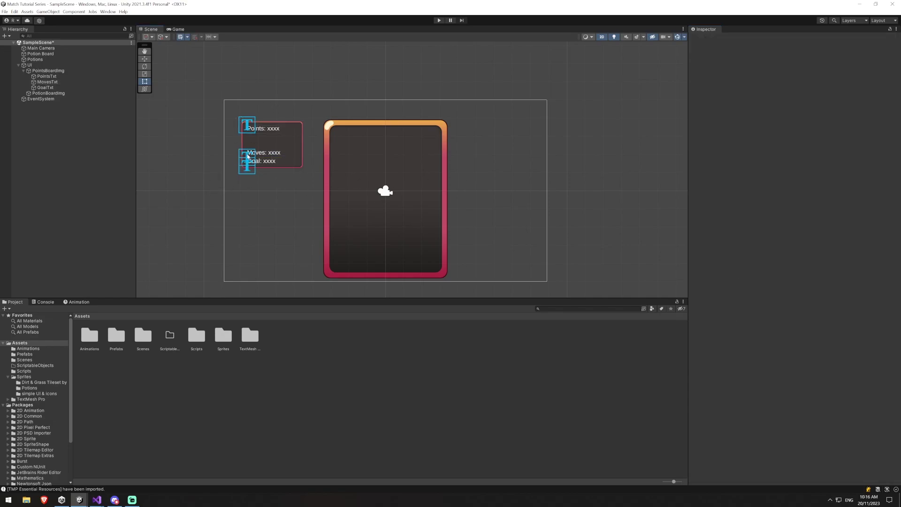
Switch to Visual Studio and declare a public TMP_Text field pointsTxt below isGameEnded in GameManager.cs, adding the TMPro using directive.
key("alt+Tab")
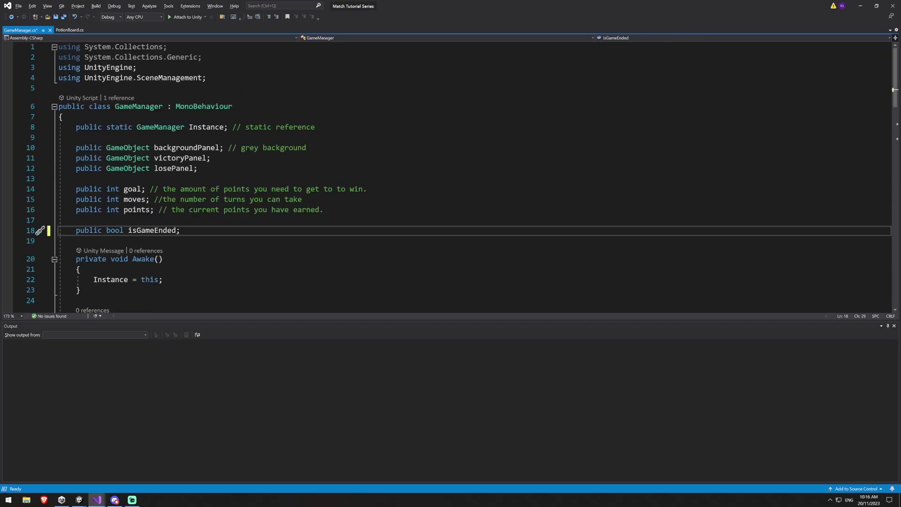
key("Return")
key("Return")
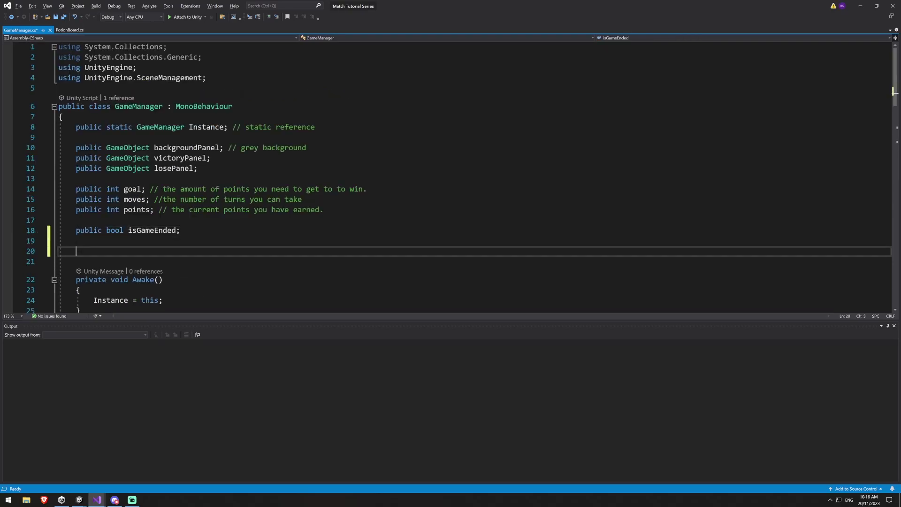
type("public TMP_Text")
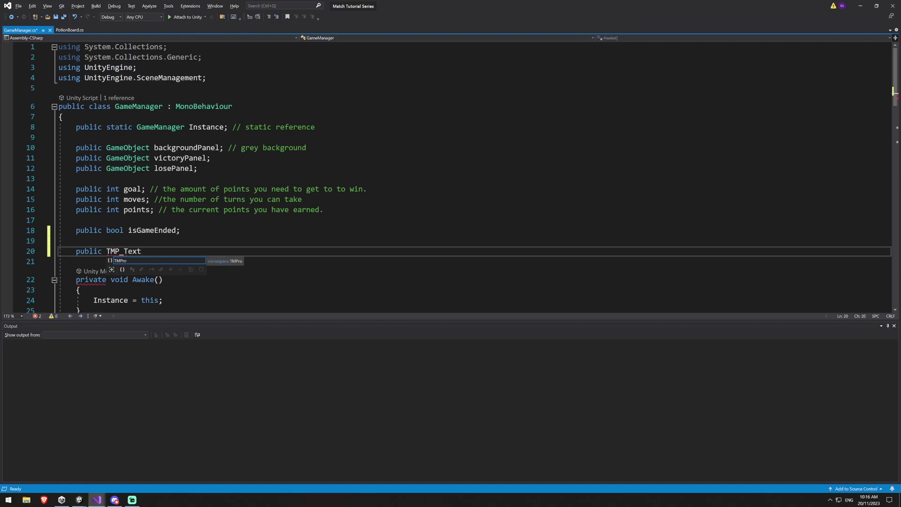
key("ctrl+period")
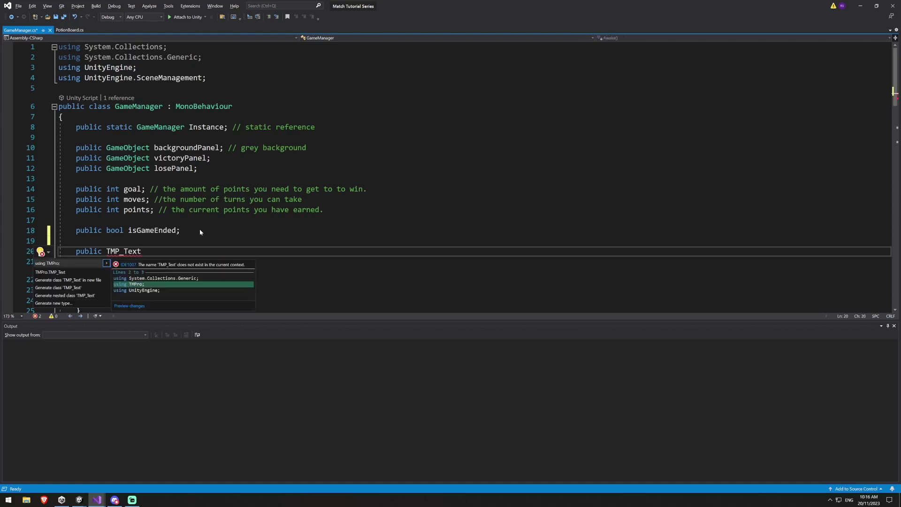
key("Return")
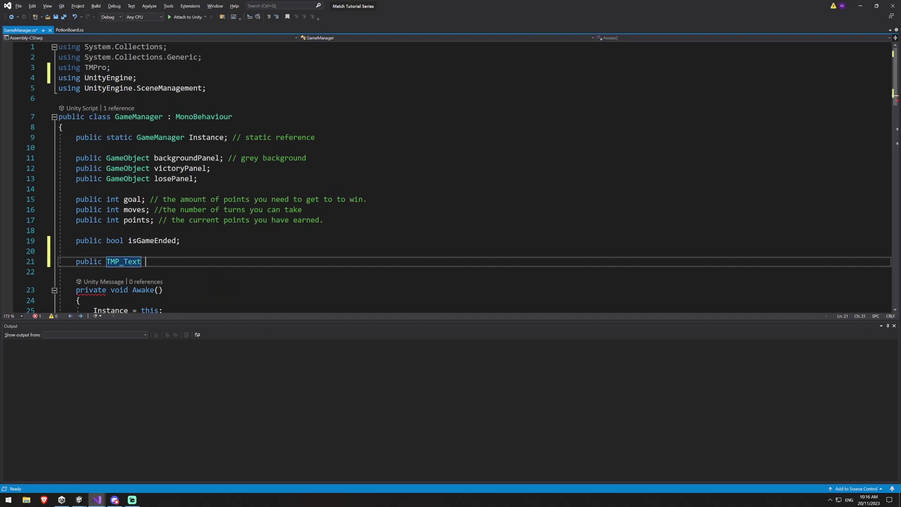
type("pointsTxt")
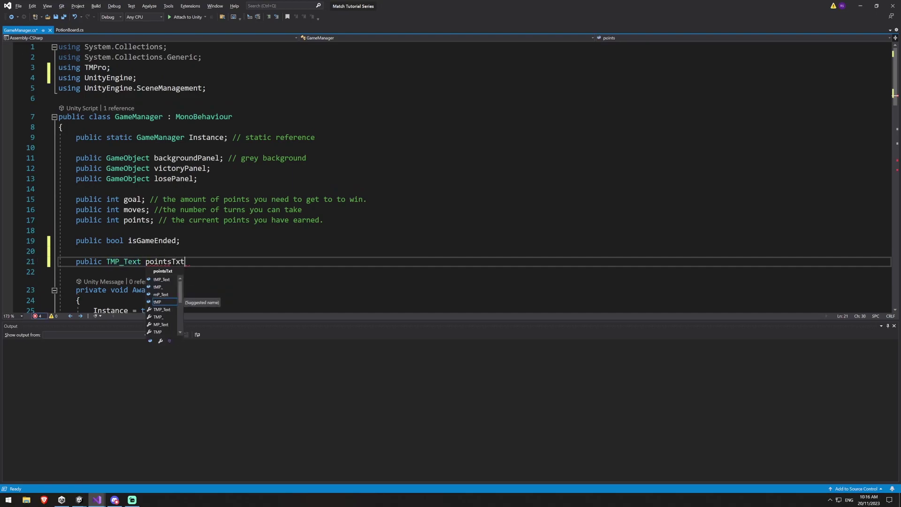
type(";")
Duplicate the pointsTxt declaration twice on the lines below it.
key("shift+Home")
key("ctrl+c")
key("End")
key("Return")
key("ctrl+v")
key("Return")
key("ctrl+v")
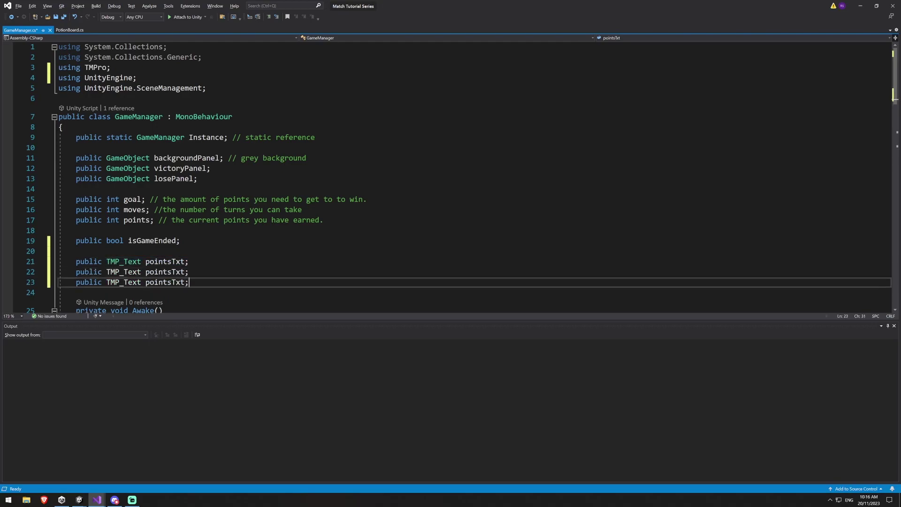
Rename the two duplicated fields as movesTxt and goalTxt, and save the script.
left_click_drag(171, 272, 146, 282)
type("moves")
left_click(172, 282)
type("goa")
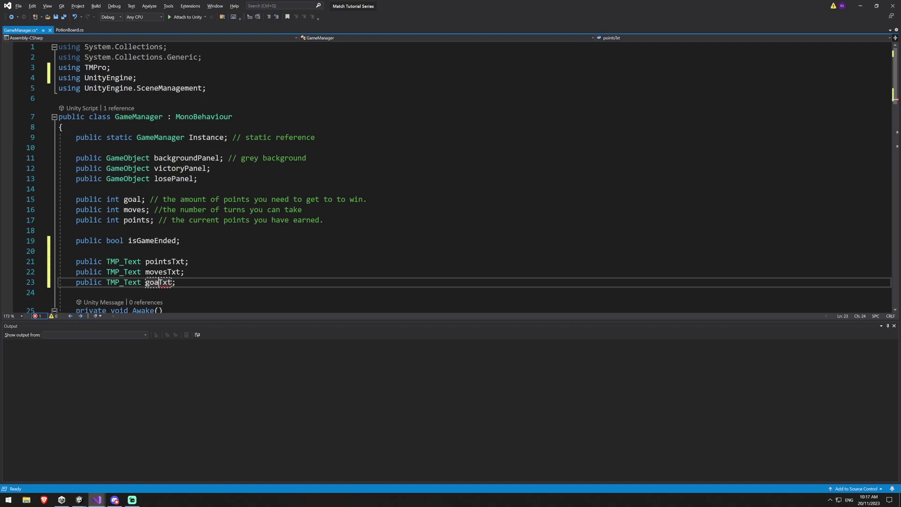
type("l")
key("ctrl+s")
scroll(463, 176, "down", 6)
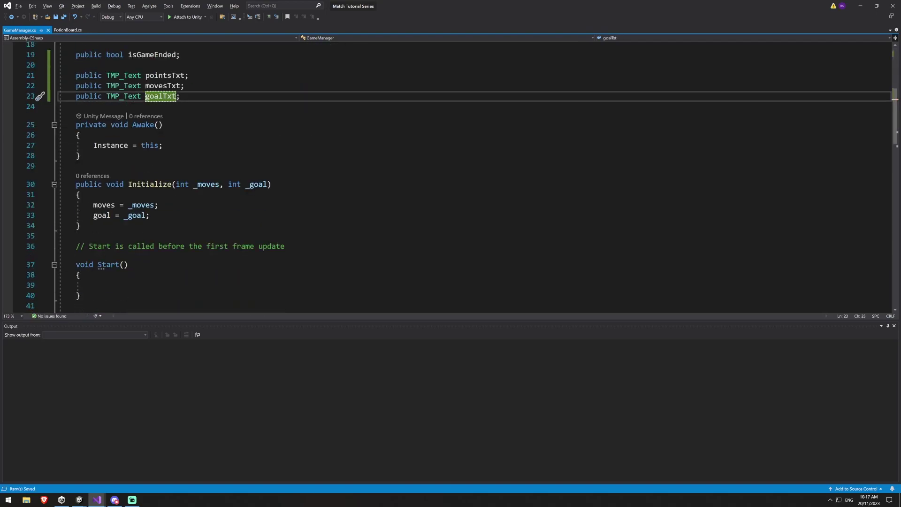
Delete the empty Start method together with its comment and the leftover blank lines in GameManager.cs.
scroll(463, 176, "down", 2)
left_click_drag(80, 233, 60, 184)
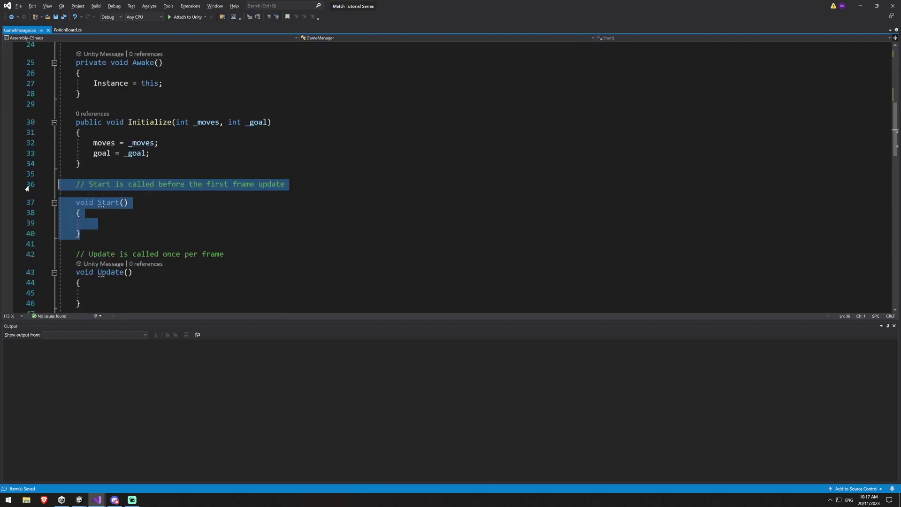
key("Delete")
key("BackSpace")
key("BackSpace")
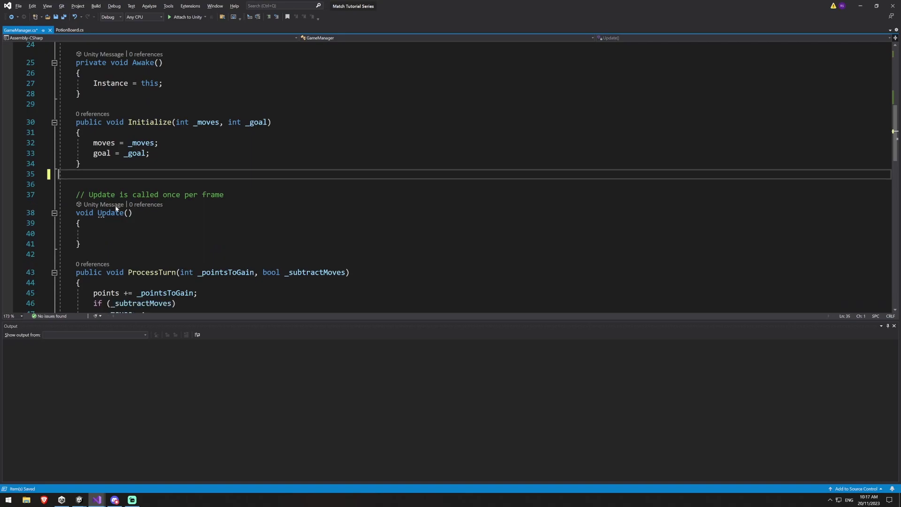
scroll(104, 254, "up", 1)
left_click(104, 254)
scroll(104, 254, "up", 3)
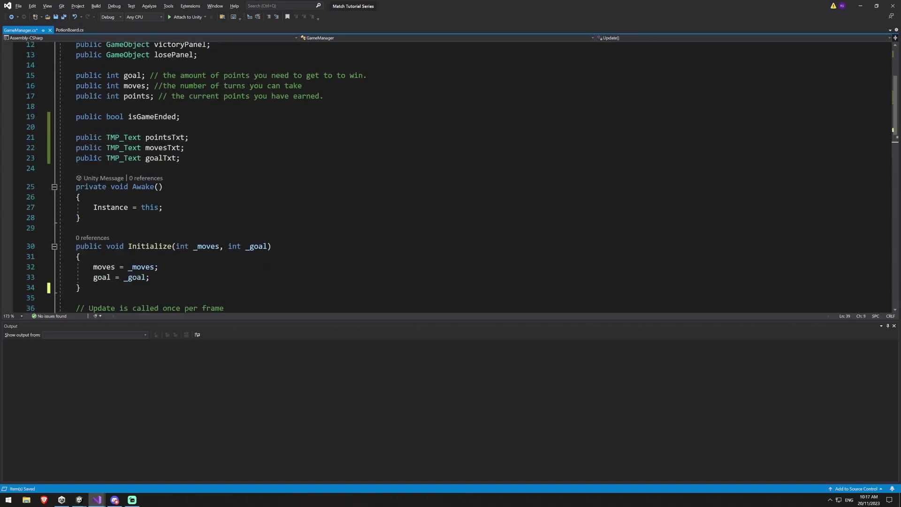
left_click_drag(180, 158, 58, 137)
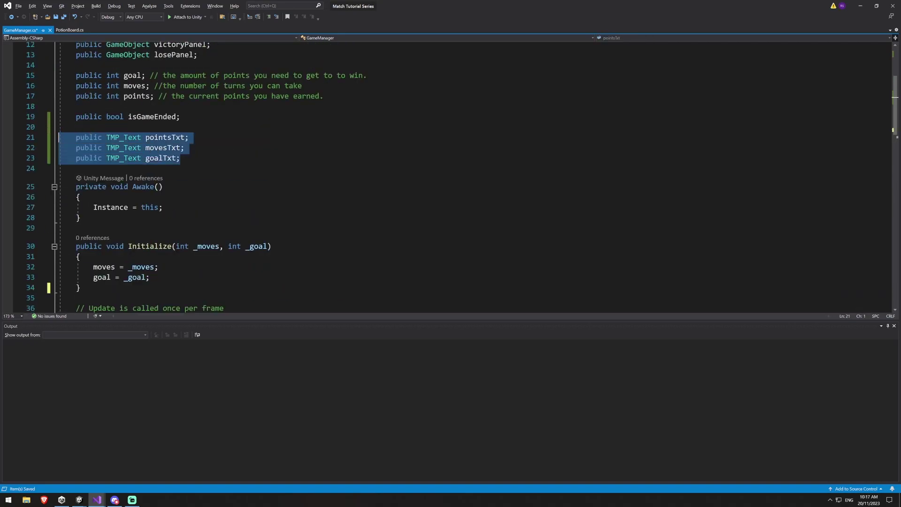
left_click(150, 137)
scroll(146, 137, "up", 1)
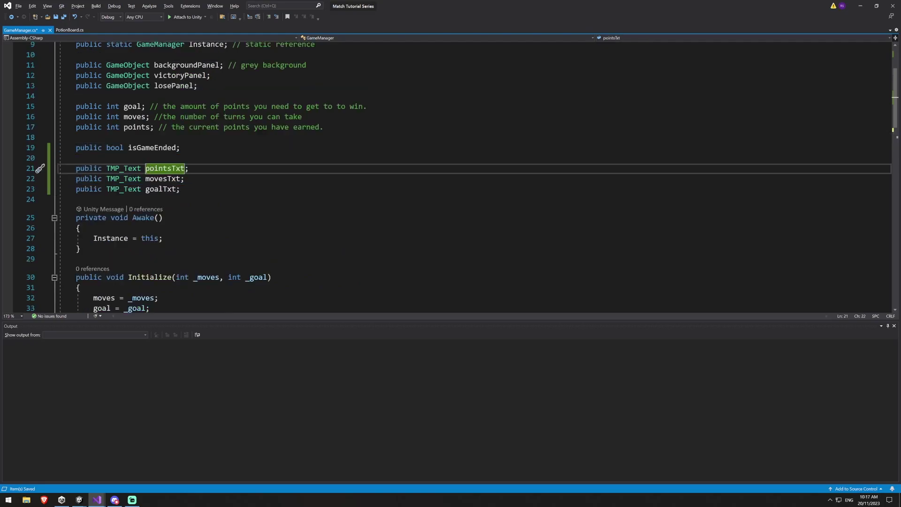
scroll(451, 176, "down", 3)
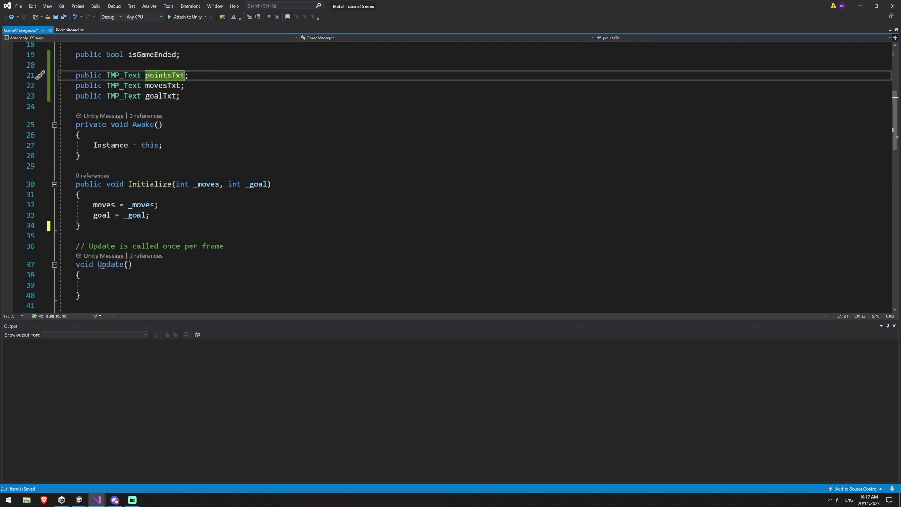
In the Update method, assign pointsTxt.text the value "Points: " + points.ToString().
left_click(93, 285)
type("pointsT")
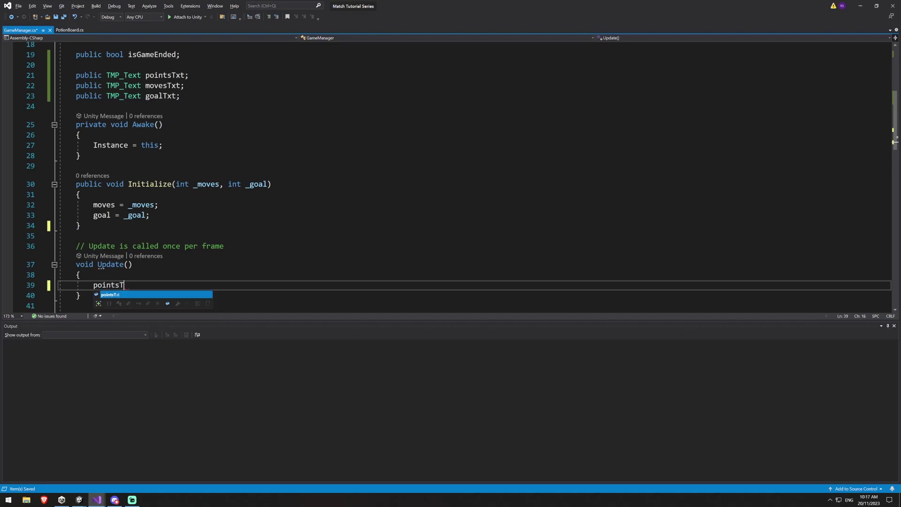
type("xt.text = ")
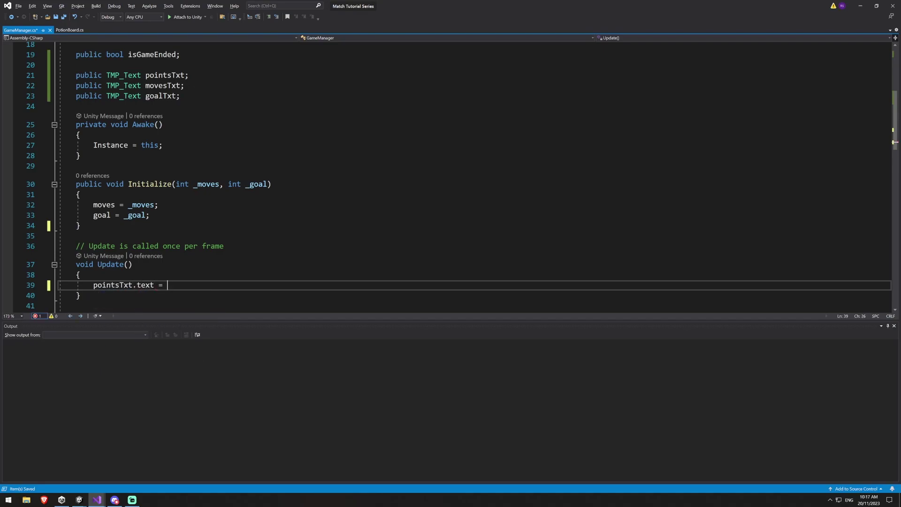
type("\"Points: \" + points.To")
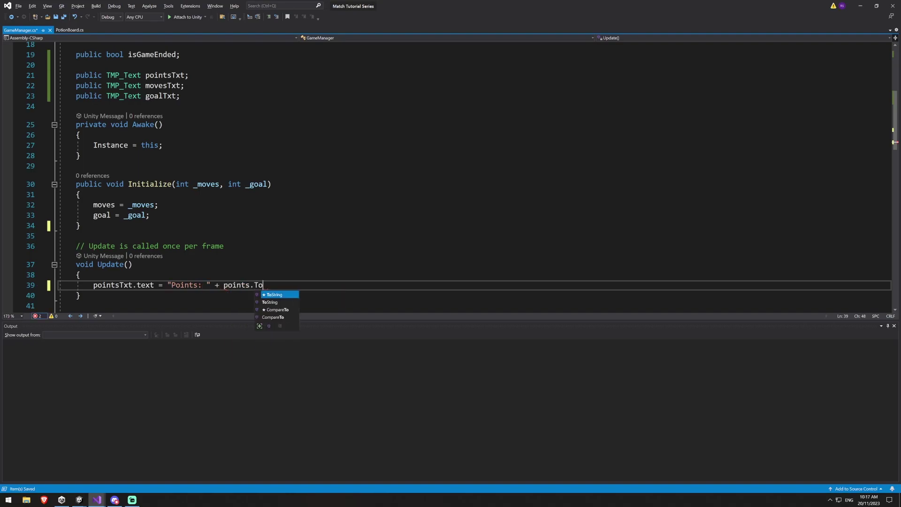
type("String();")
Duplicate the pointsTxt.text assignment twice on the lines below it in Update.
key("shift+Home")
key("ctrl+c")
key("End")
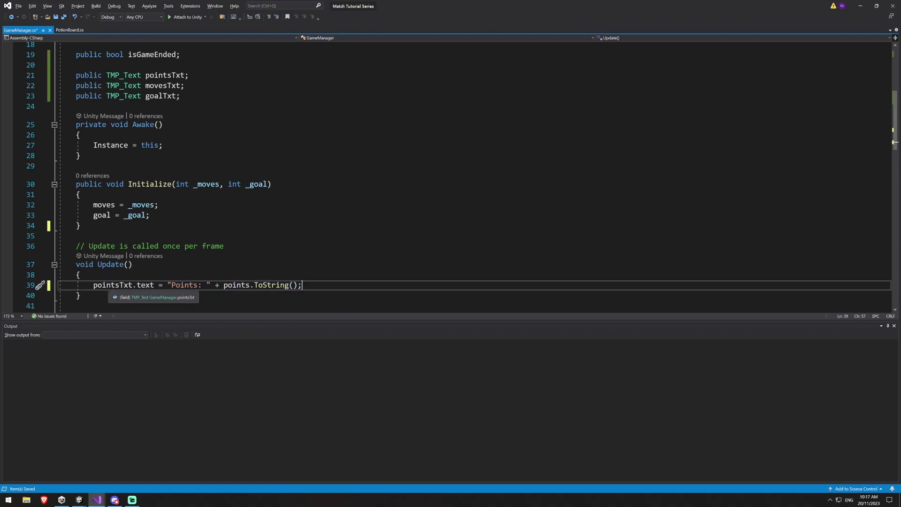
key("Return")
key("ctrl+v")
key("Return")
key("ctrl+v")
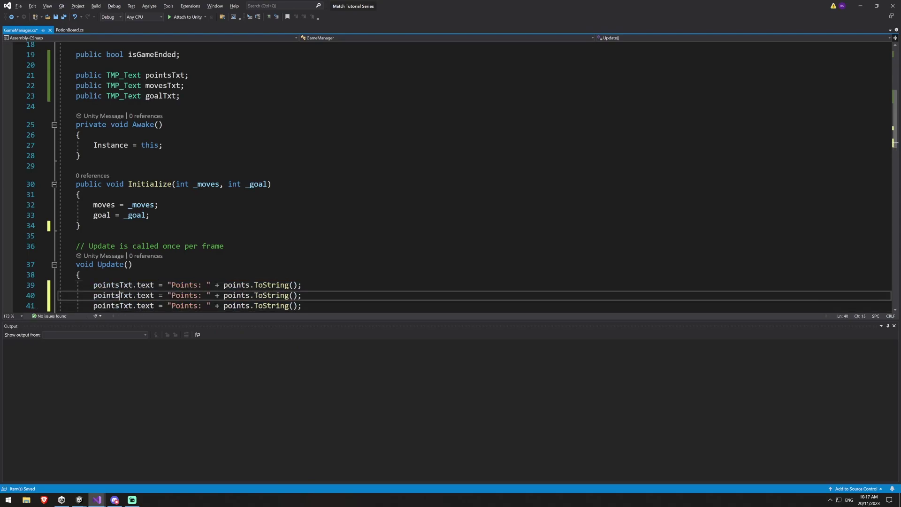
Change the second assignment in Update to movesTxt.text = "Moves: " + moves.ToString().
left_click(117, 296)
key("ctrl+shift+Left")
type("moves")
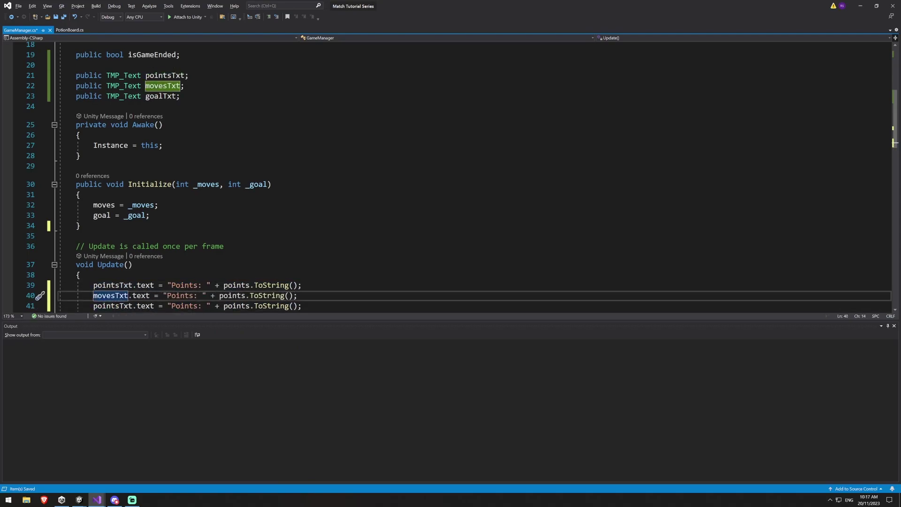
double_click(232, 296)
type("moves")
key("Left")
key("Left")
key("Left")
key("Left")
key("Left")
key("Left")
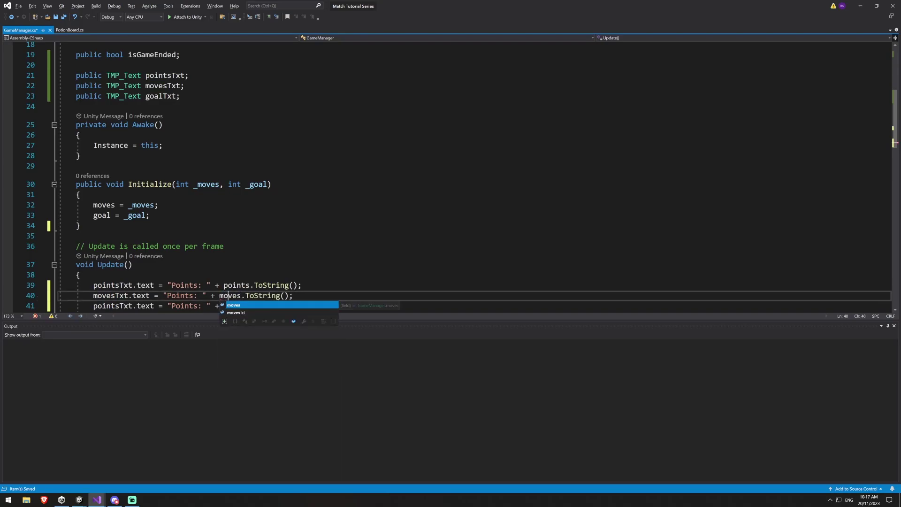
key("Left")
key("ctrl+shift+Left")
type("Moves")
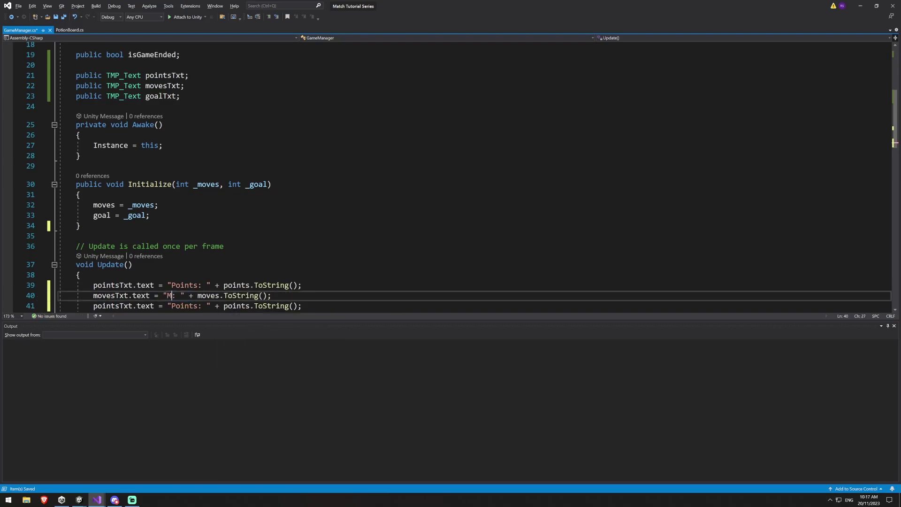
Change the third assignment in Update to goalTxt.text = "Goal: " + goal.ToString(), and save the script.
scroll(446, 177, "down", 3)
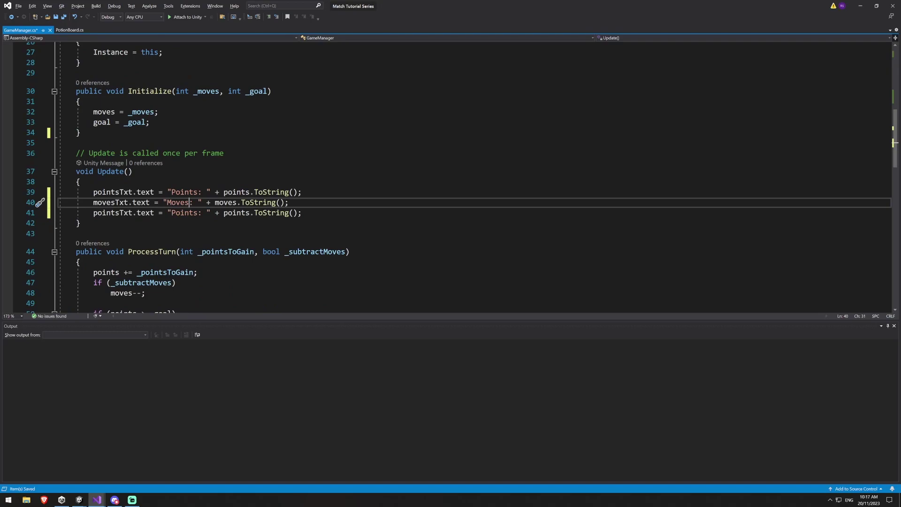
left_click(111, 212)
key("ctrl+shift+Left")
type("goal")
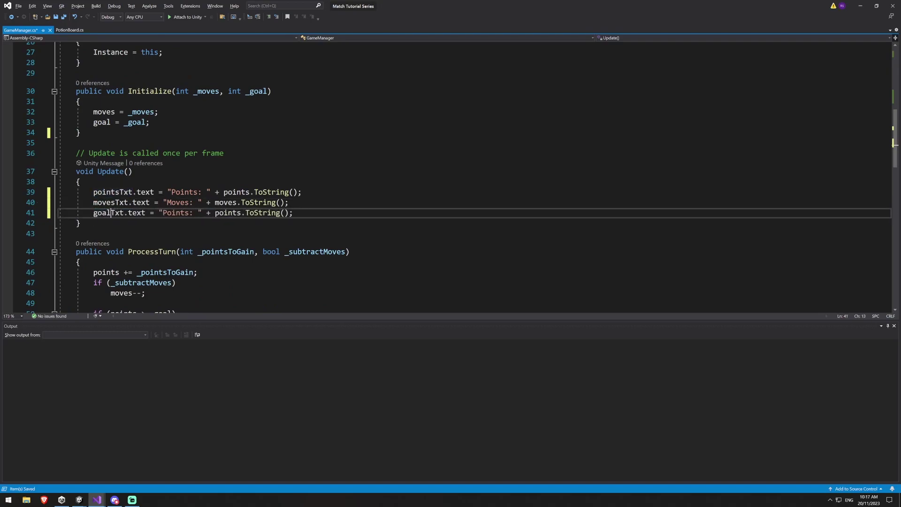
double_click(174, 213)
type("Goal")
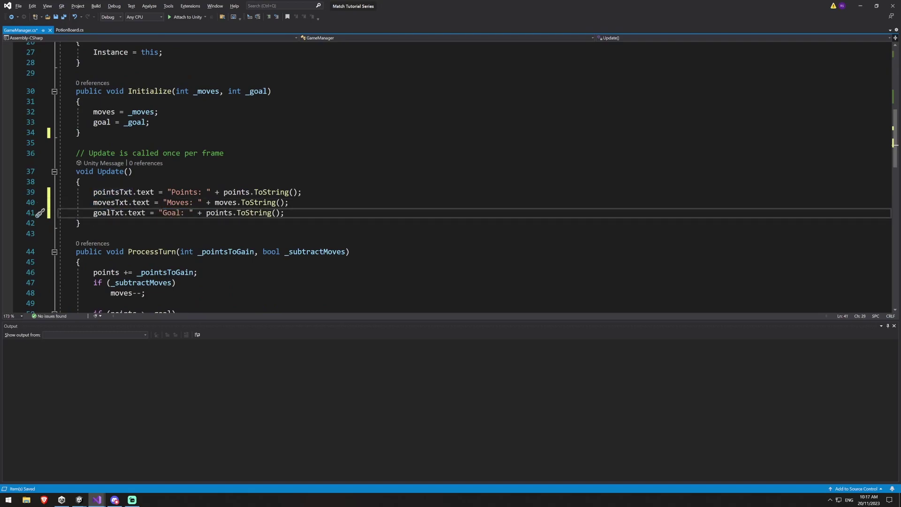
double_click(207, 213)
type("goal")
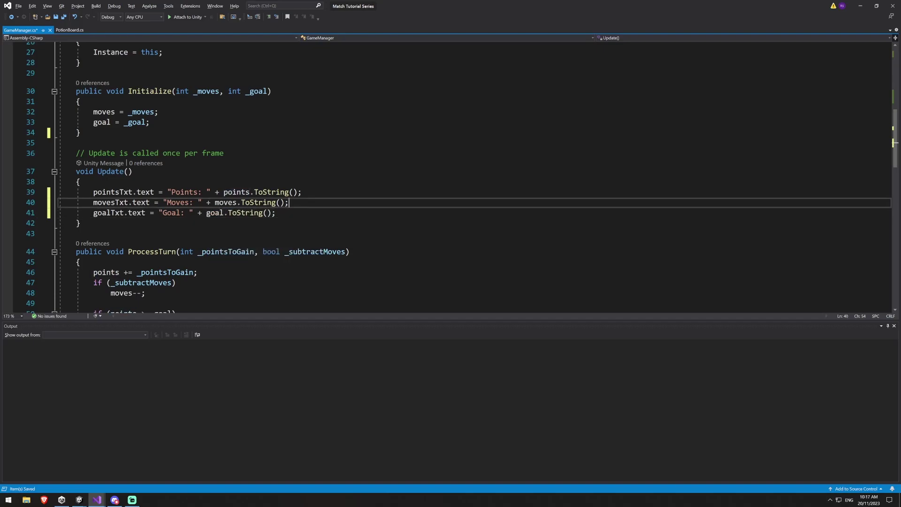
key("ctrl+s")
Switch to Unity and create an empty game object in the scene root at position 0, 0, 0.
key("alt+Tab")
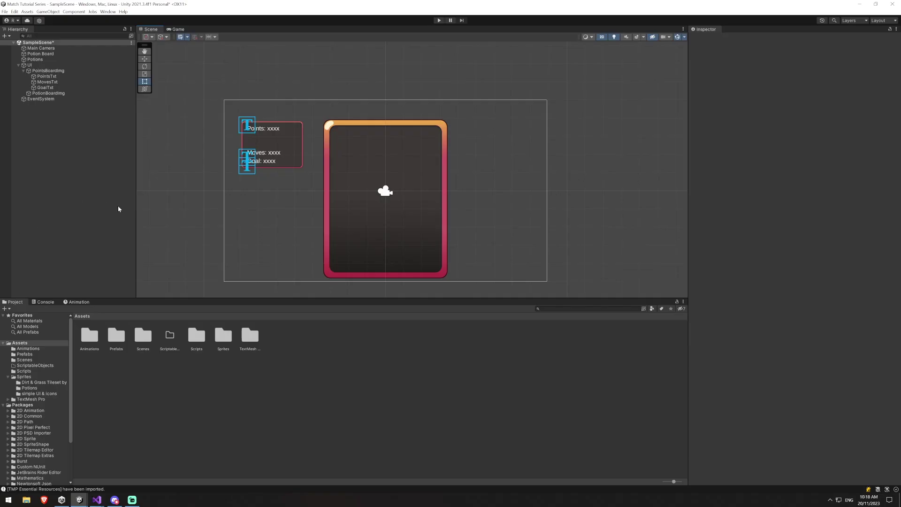
left_click(18, 65)
right_click(41, 89)
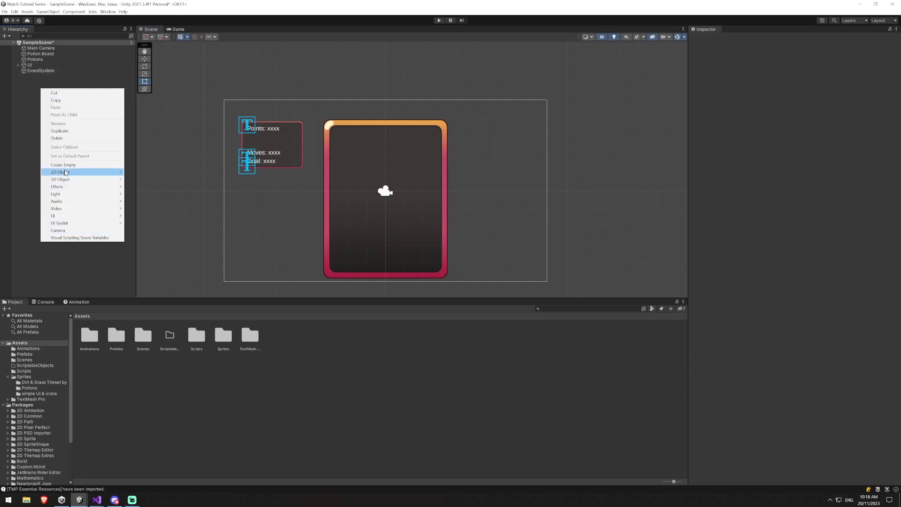
left_click(62, 164)
left_click(798, 65)
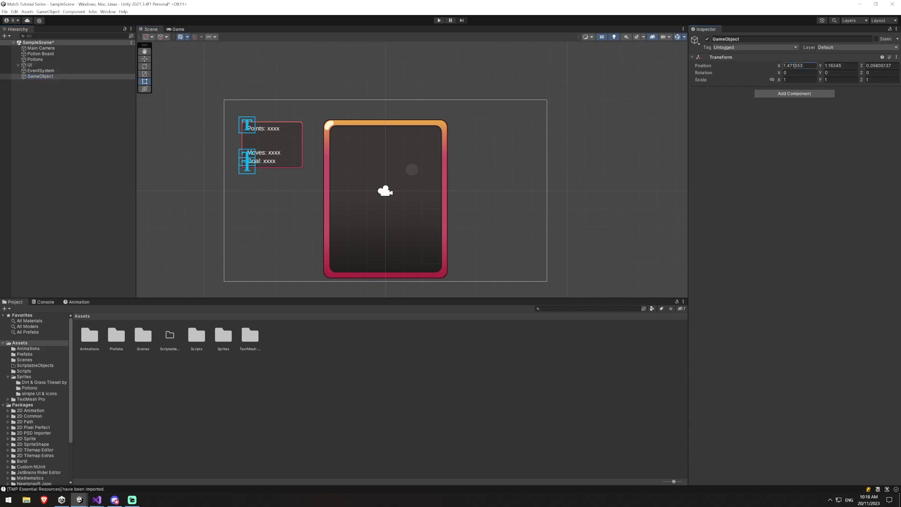
type("0")
key("Tab")
type("0")
key("Tab")
type("0")
left_click(75, 84)
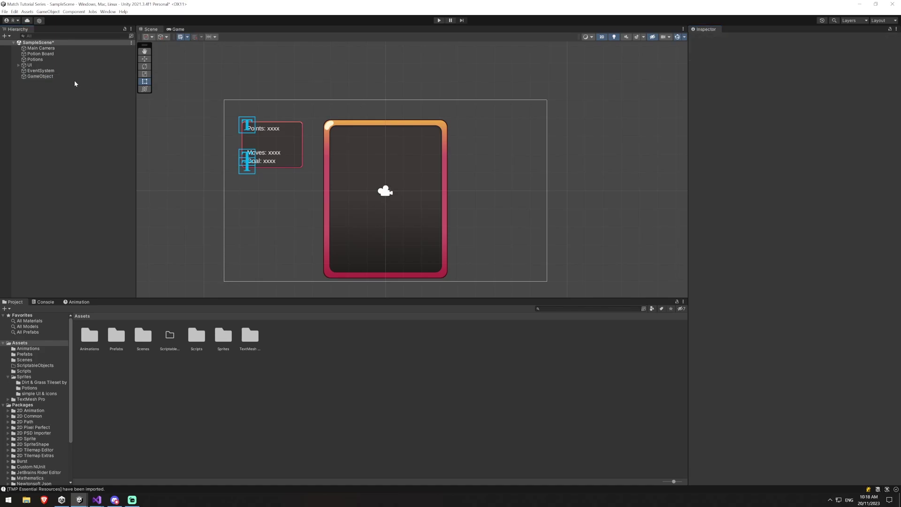
Rename the new empty game object as GameManager.
left_click(66, 76)
key("F2")
type("GameManager")
key("Return")
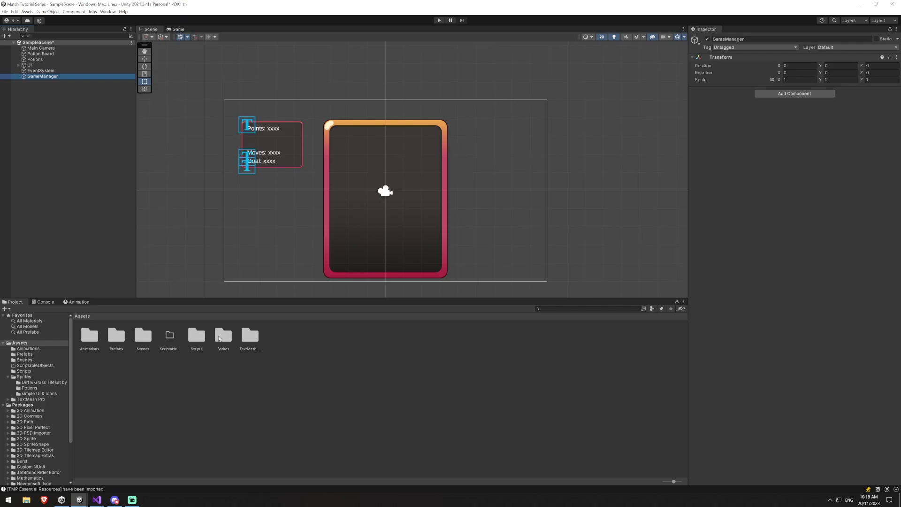
Attach the GameManager script from the Scripts folder to the GameManager object.
double_click(195, 345)
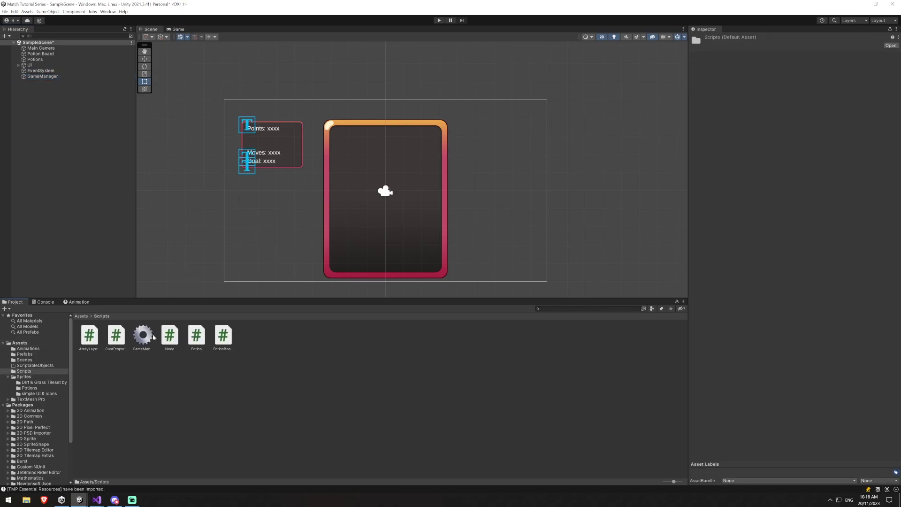
left_click(53, 77)
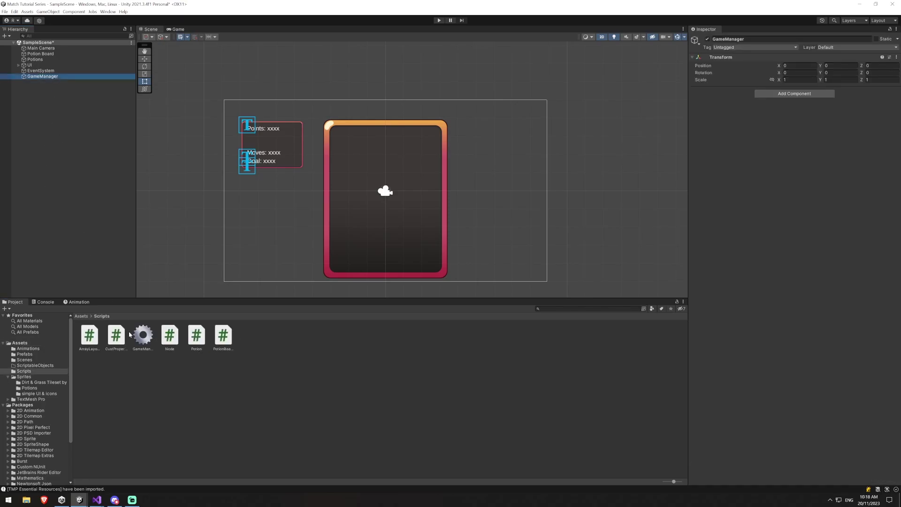
left_click_drag(143, 335, 774, 237)
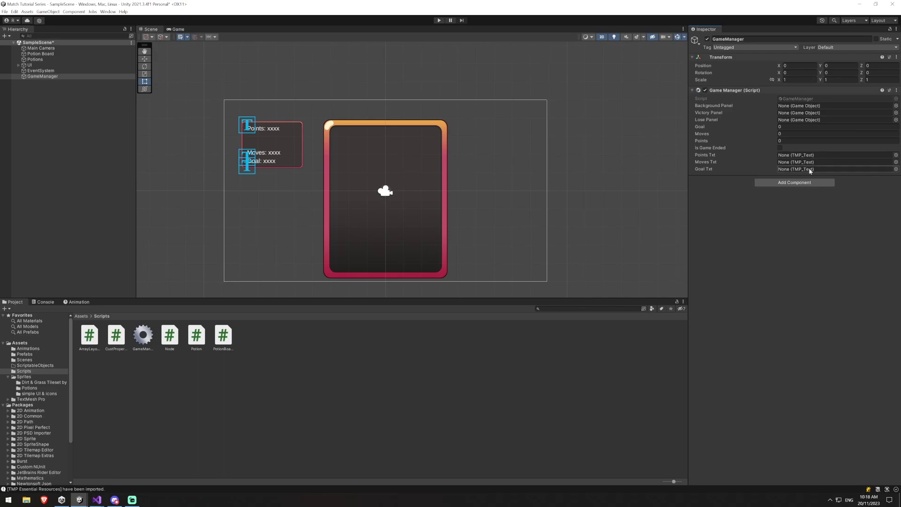
Assign the PointsTxt, MovesTxt and GoalTxt objects to the matching text fields of the Game Manager component.
left_click(19, 65)
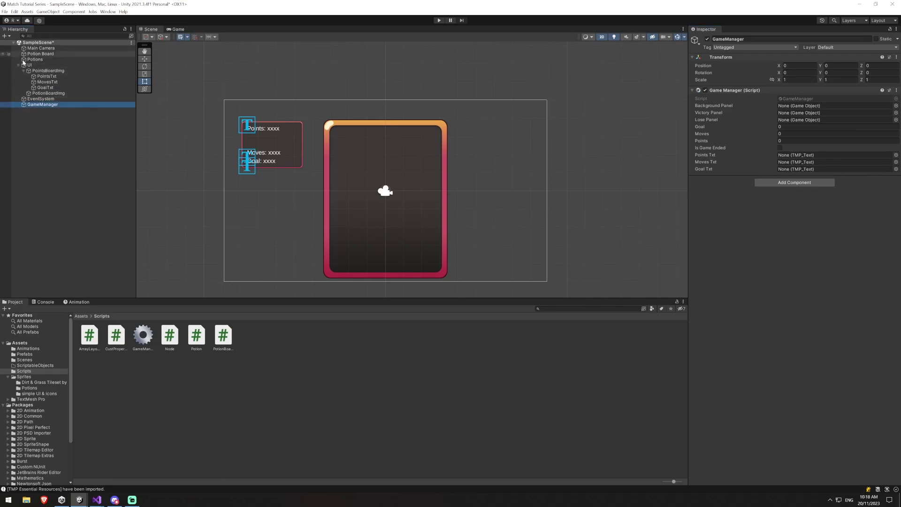
left_click_drag(47, 76, 798, 155)
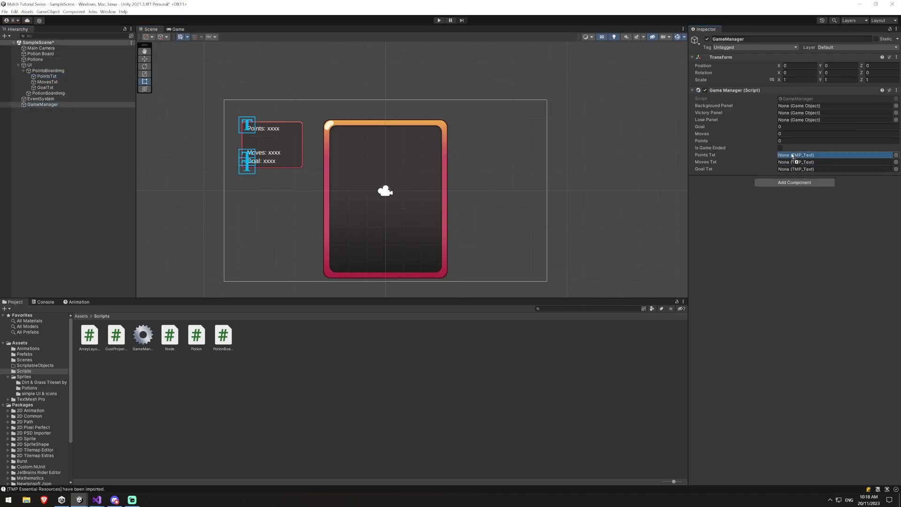
left_click_drag(54, 82, 807, 162)
left_click_drag(38, 88, 805, 169)
Set the Game Manager's Goal to 30, Moves to 15 and Points to 20, and test the points board in play mode.
left_click(798, 127)
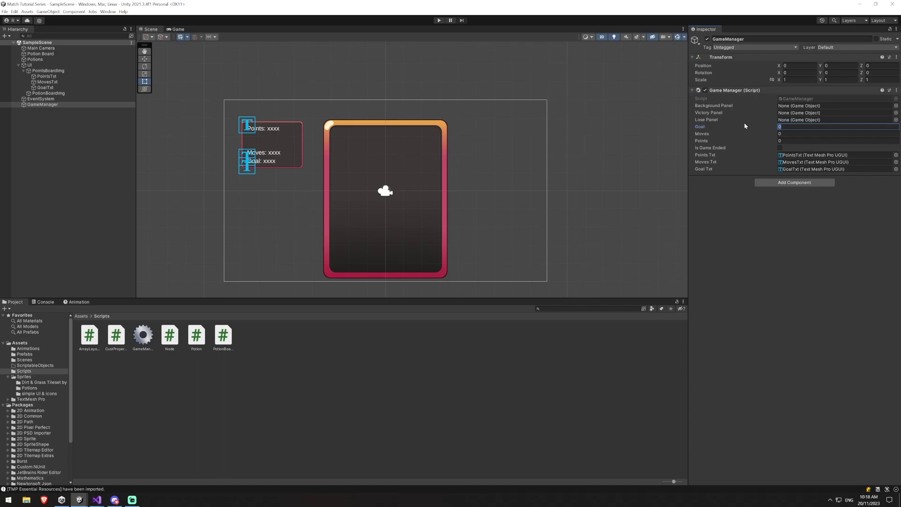
type("30")
key("Tab")
type("15")
key("Tab")
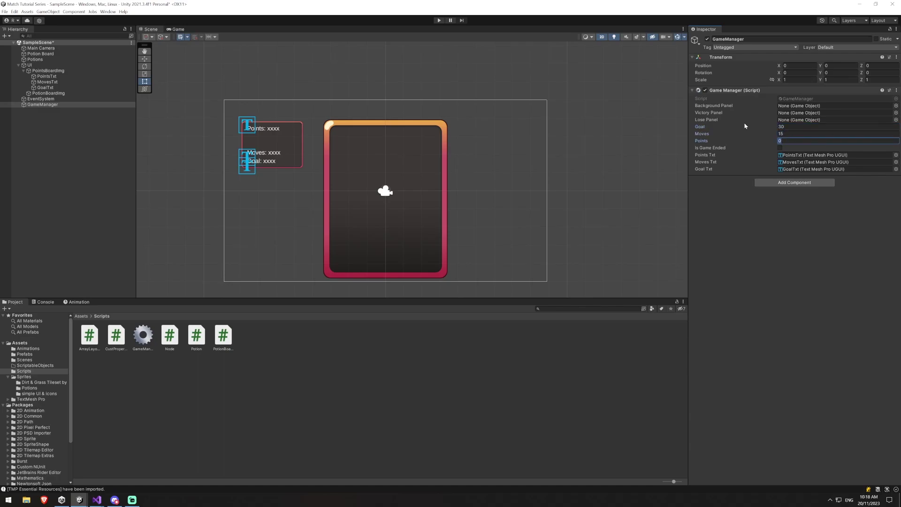
key("Return")
left_click(439, 20)
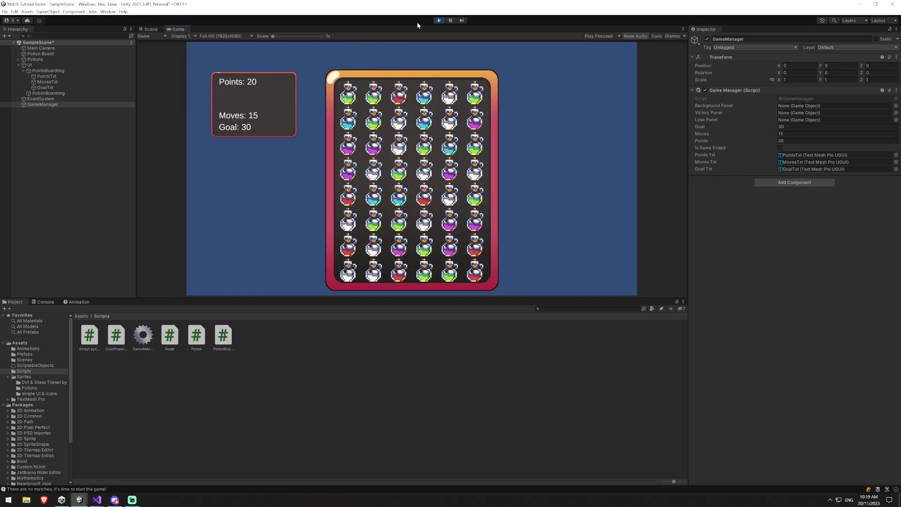
left_click(439, 21)
Set the Game Manager's Points to 0 and Moves to 10.
type("0")
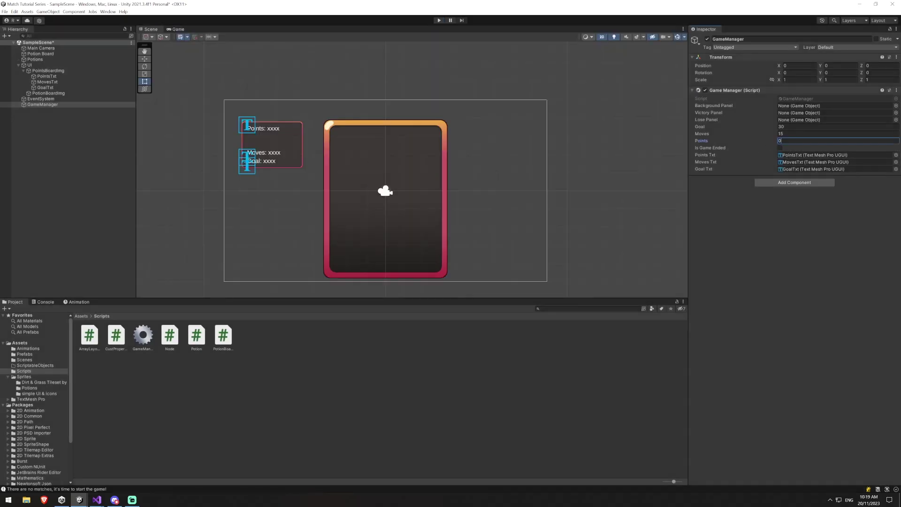
left_click_drag(787, 134, 751, 134)
type("10")
left_click(761, 230)
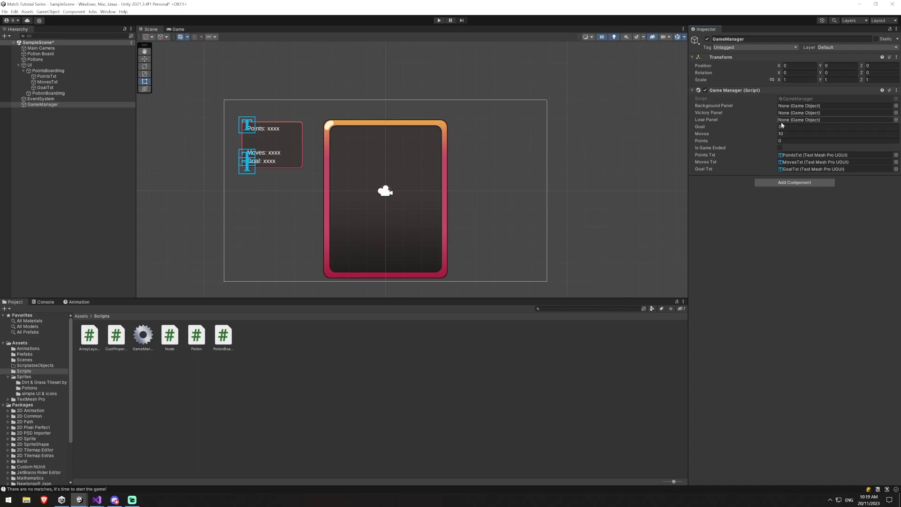
Add a panel under the UI canvas and name it GreyBackground.
left_click(95, 183)
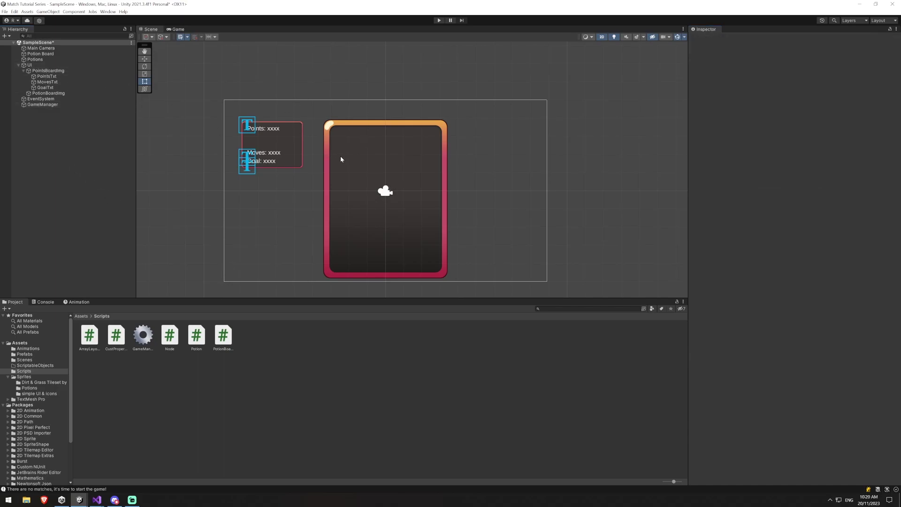
right_click(36, 65)
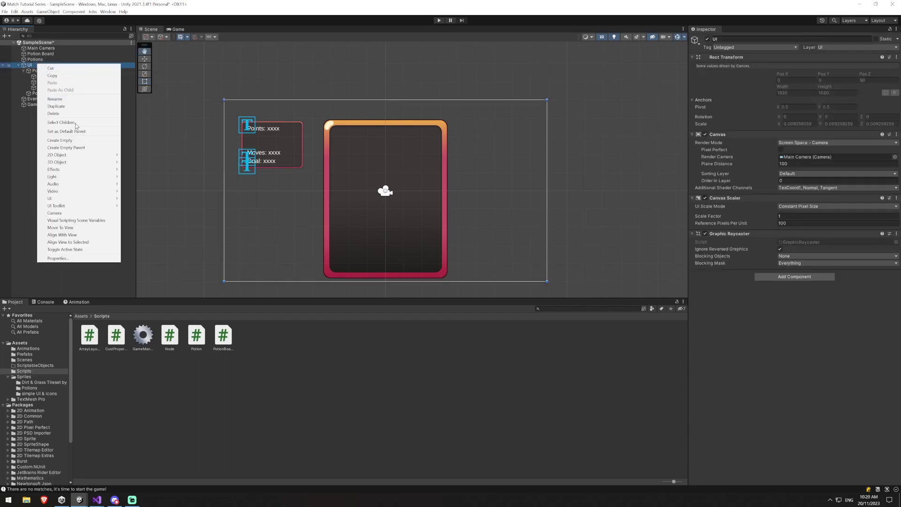
mouse_move(80, 198)
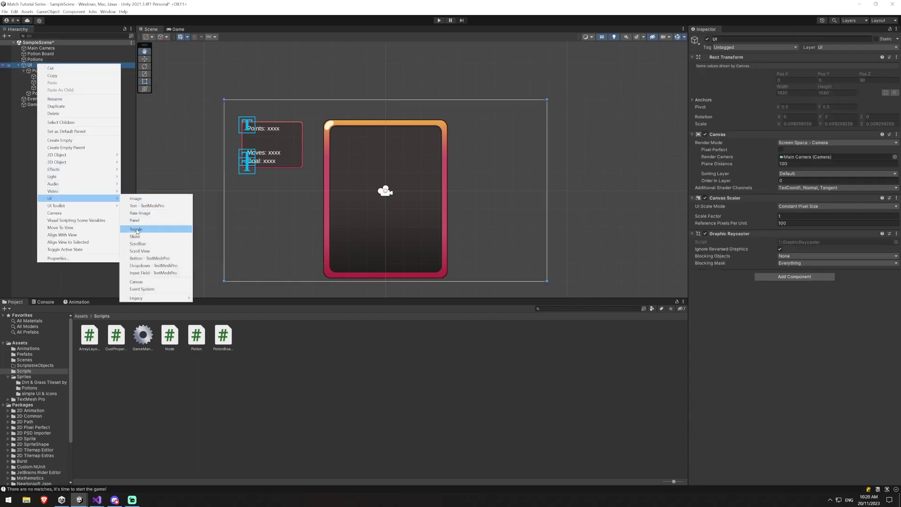
left_click(135, 220)
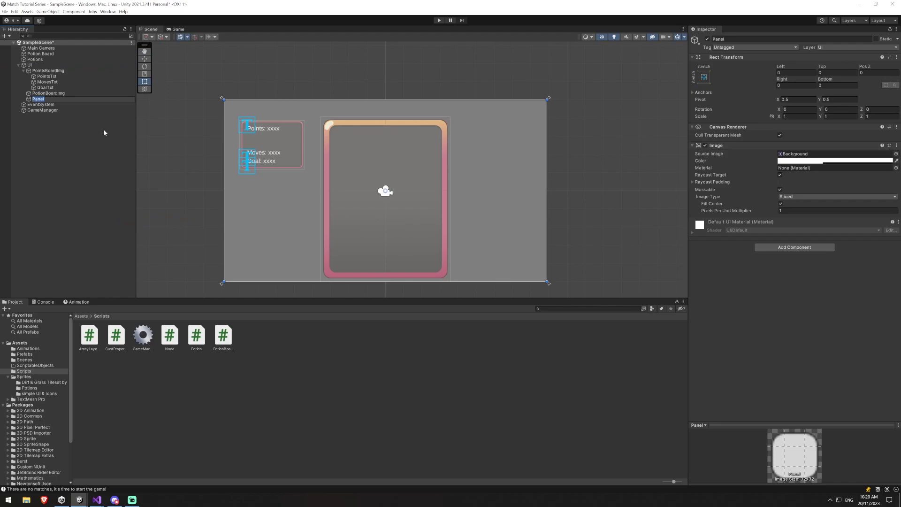
type("GreyBackground")
key("Return")
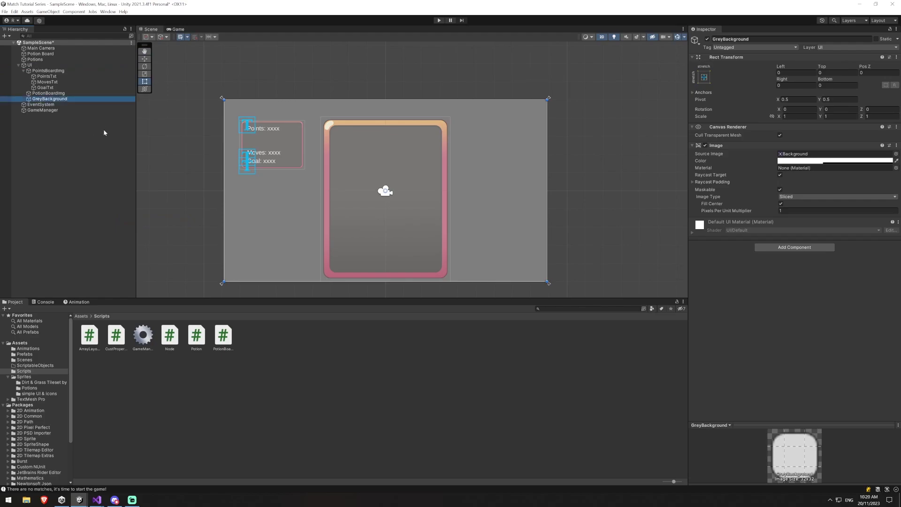
Set the GreyBackground panel's image color to black with a low alpha.
left_click(826, 160)
left_click_drag(827, 302, 826, 304)
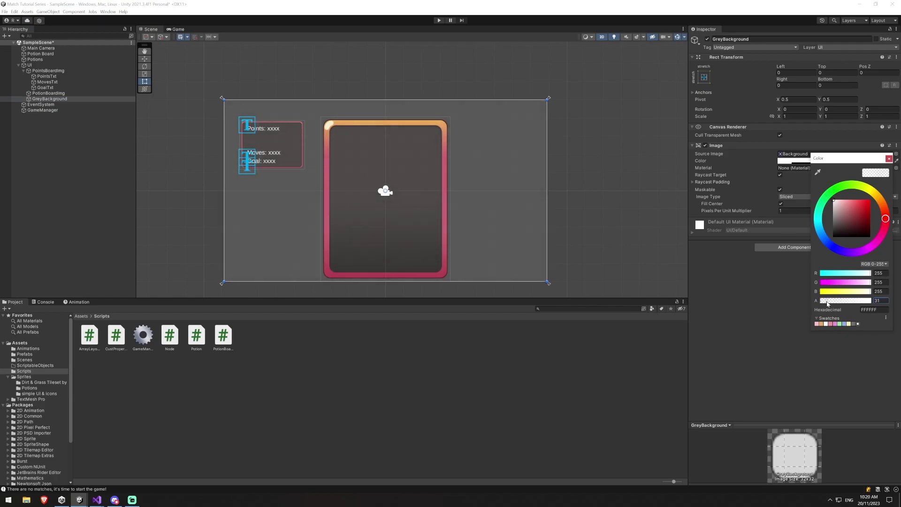
left_click_drag(838, 228, 822, 260)
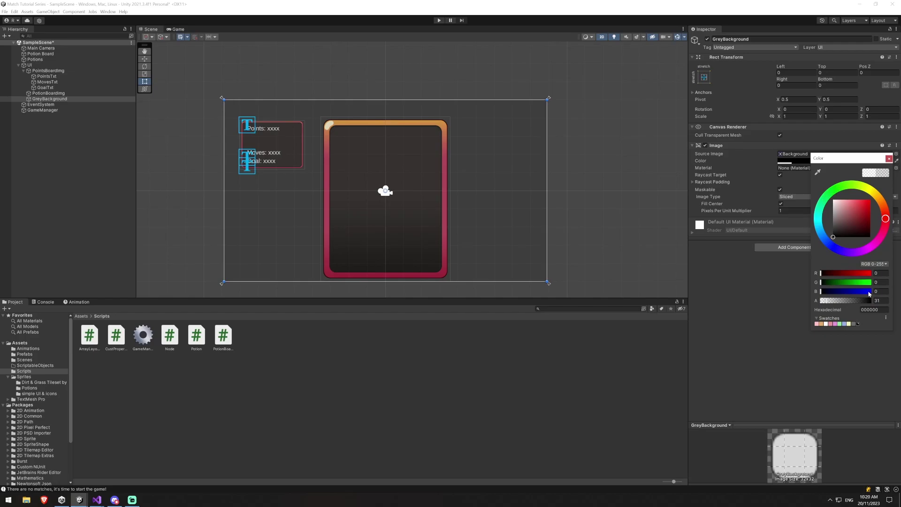
left_click_drag(830, 302, 827, 303)
left_click(888, 160)
Add an image under the UI canvas named VictoryScreen, and undo its duplication.
right_click(37, 65)
mouse_move(75, 202)
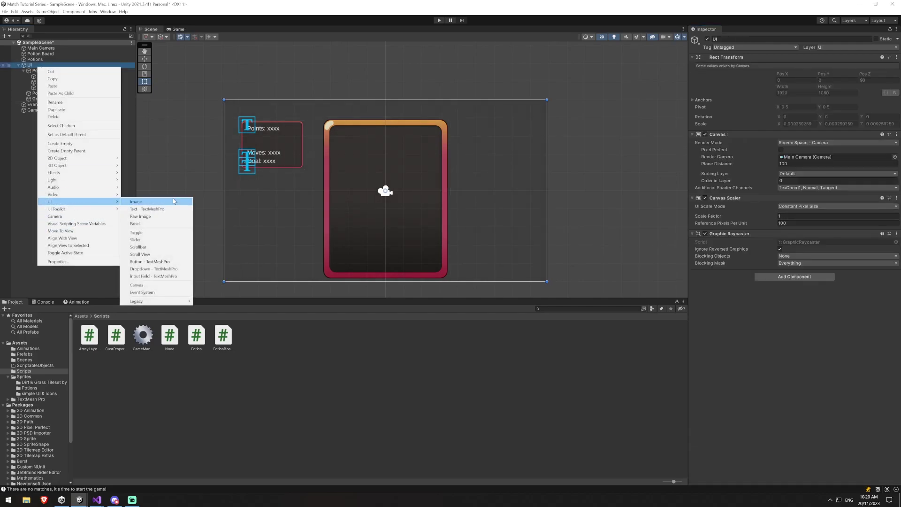
left_click(173, 201)
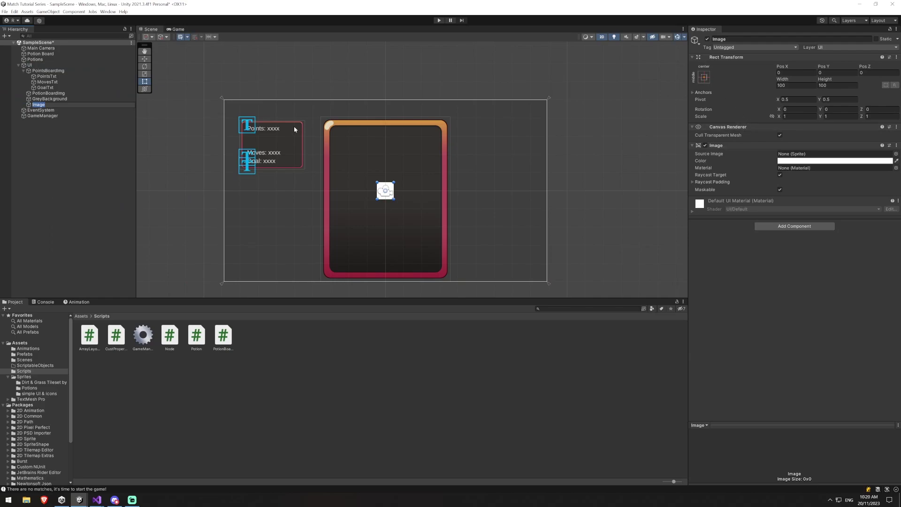
type("VictoryScreen")
key("Return")
key("ctrl+d")
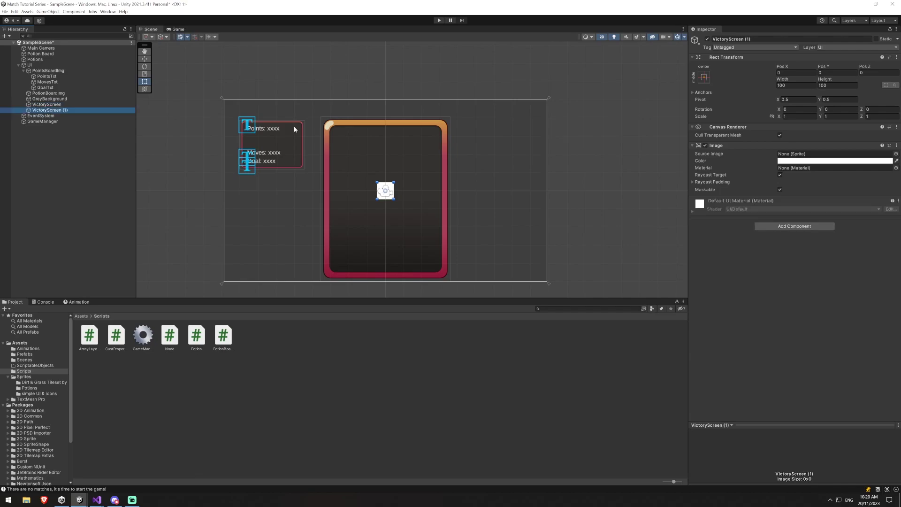
key("ctrl+z")
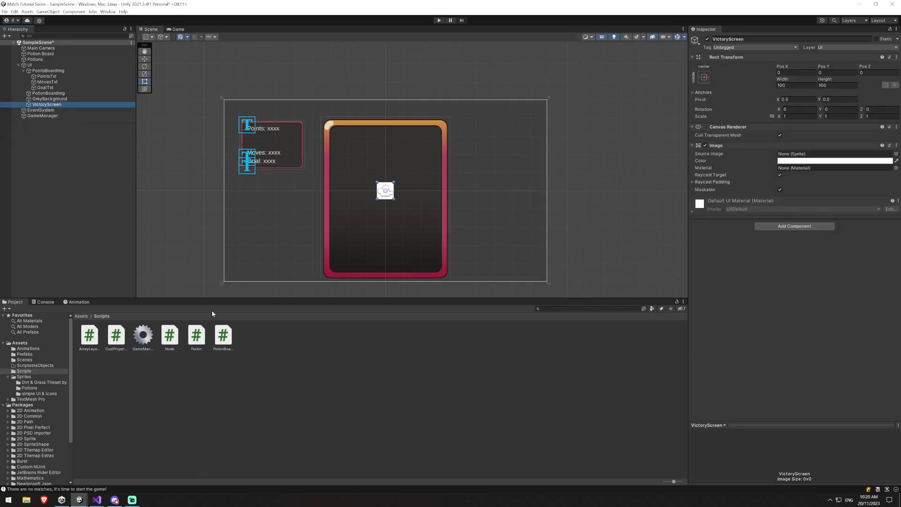
Assign the box_select1 sprite from the simple UI & icons folder as VictoryScreen's source image.
left_click(81, 316)
double_click(223, 336)
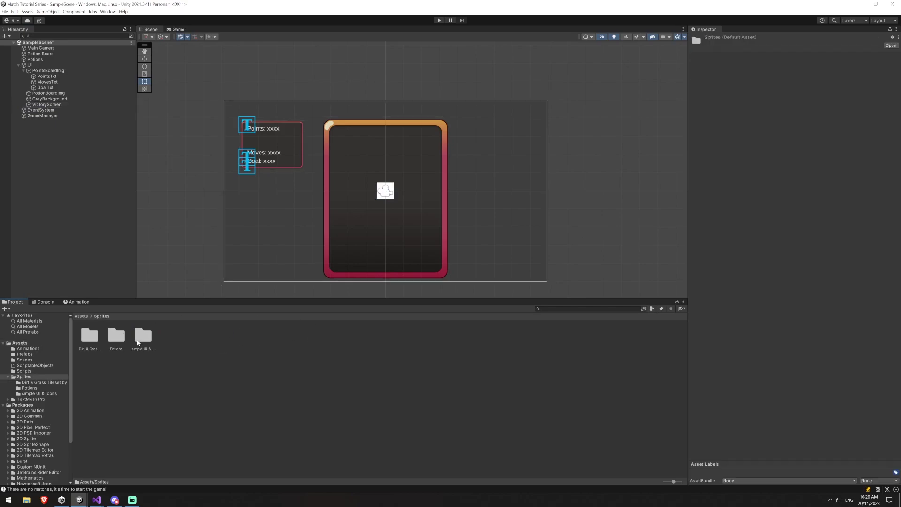
double_click(143, 336)
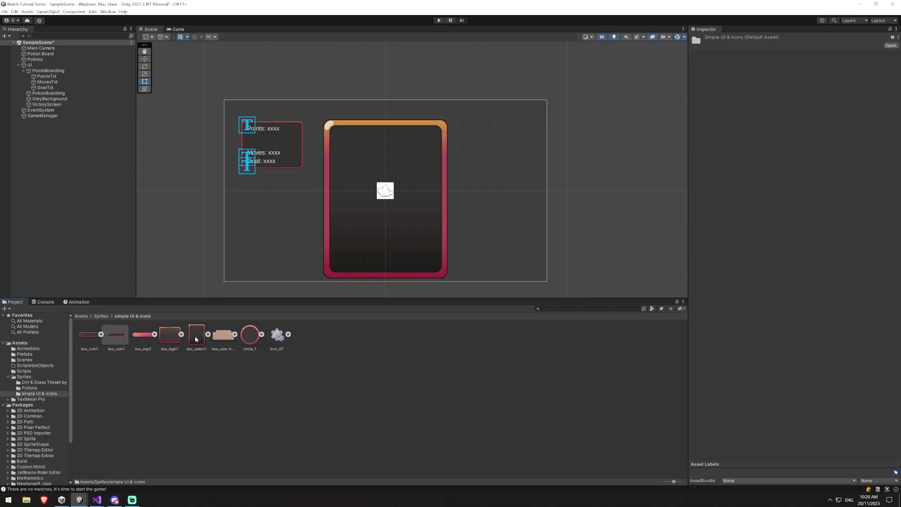
left_click(61, 105)
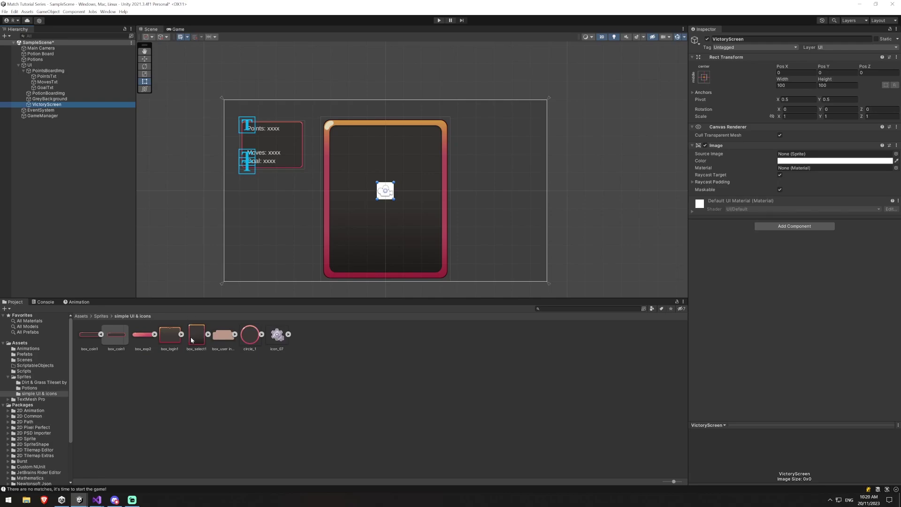
left_click_drag(190, 336, 808, 153)
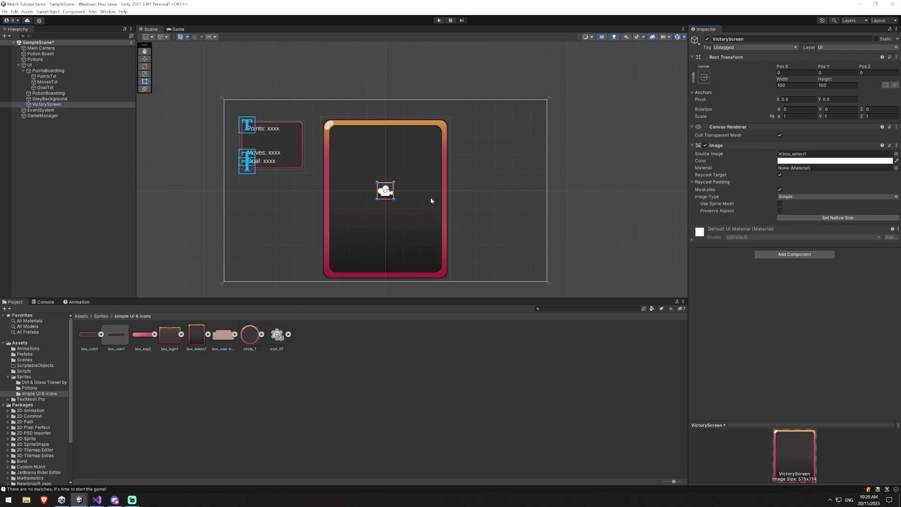
scroll(431, 201, "up", 5)
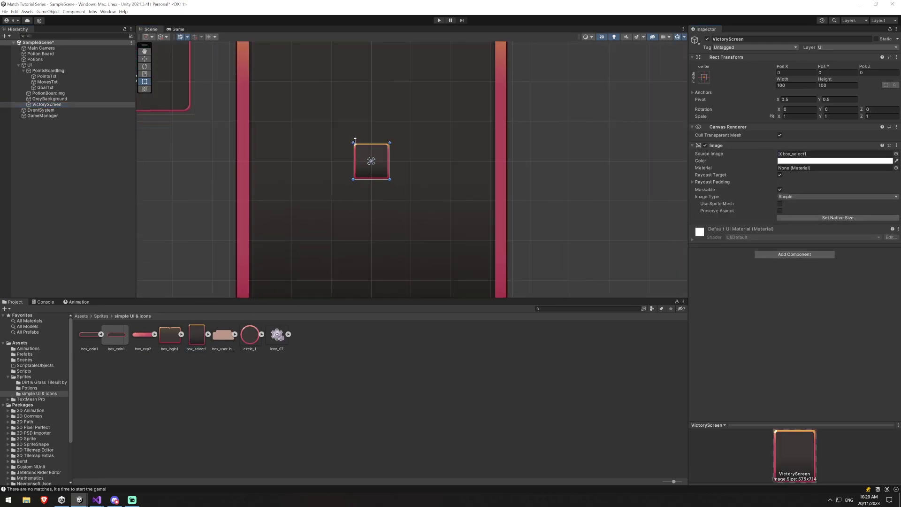
left_click_drag(353, 139, 355, 142)
key("ctrl+z")
Enlarge the VictoryScreen image to about 446 by 446 inside the potion board.
scroll(359, 153, "down", 5)
middle_click_drag(346, 173, 350, 199)
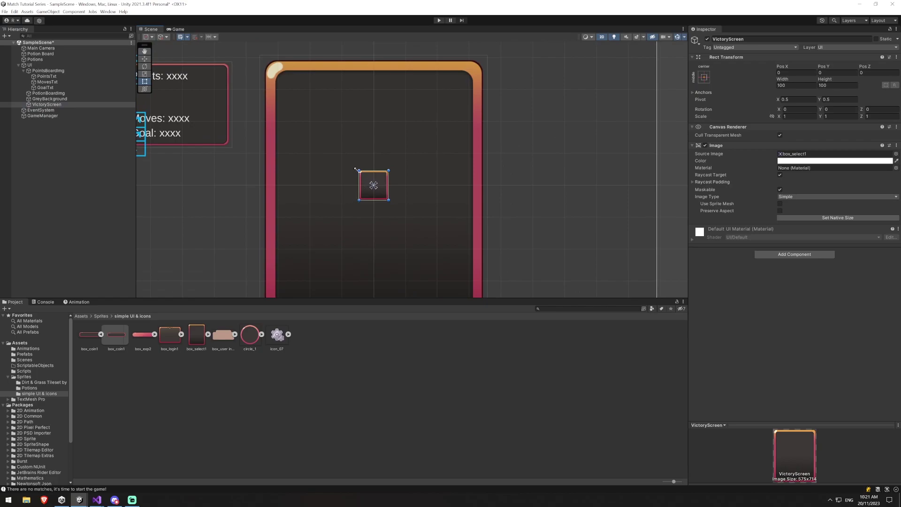
left_click_drag(358, 171, 306, 113)
left_click_drag(341, 179, 301, 254)
scroll(350, 209, "down", 1)
scroll(350, 209, "down", 2)
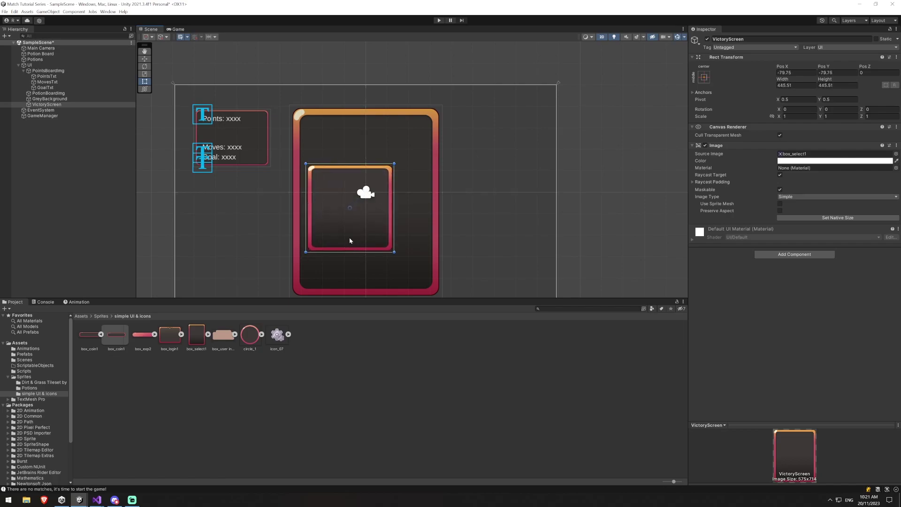
Stretch the VictoryScreen image to a height of about 621 and centre it on the canvas.
left_click_drag(352, 241, 364, 286)
scroll(351, 226, "up", 1)
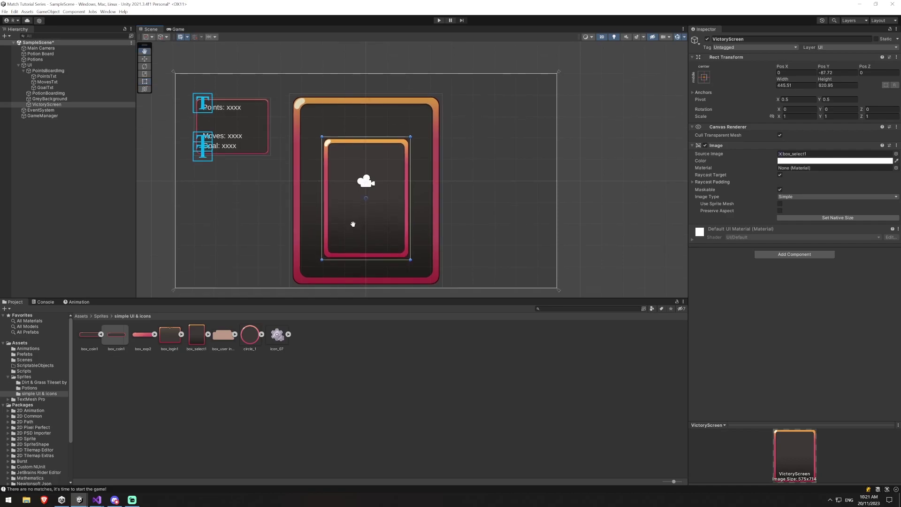
scroll(348, 231, "up", 1)
left_click_drag(392, 178, 393, 153)
scroll(393, 145, "down", 1)
middle_click_drag(397, 169, 398, 184)
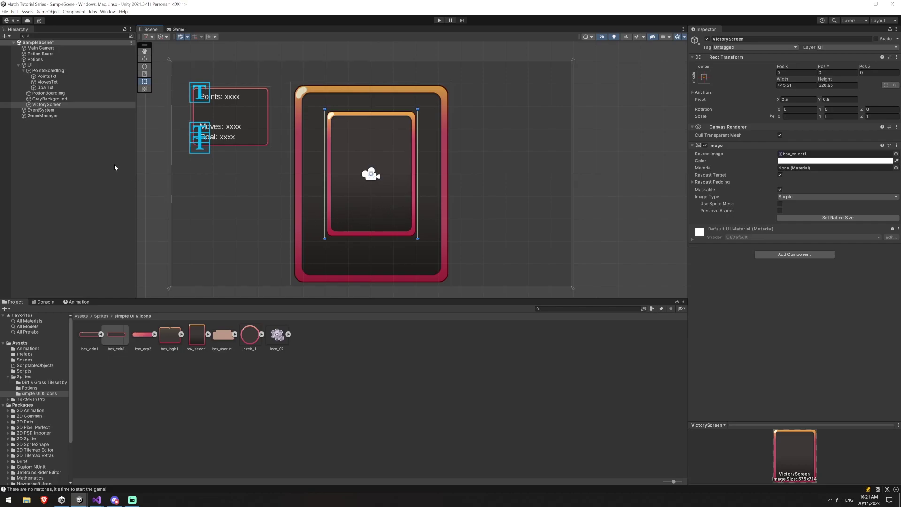
Add a TextMeshPro text reading "Victory!" under VictoryScreen and place it near the image's upper edge, at about Pos Y 330.
right_click(58, 104)
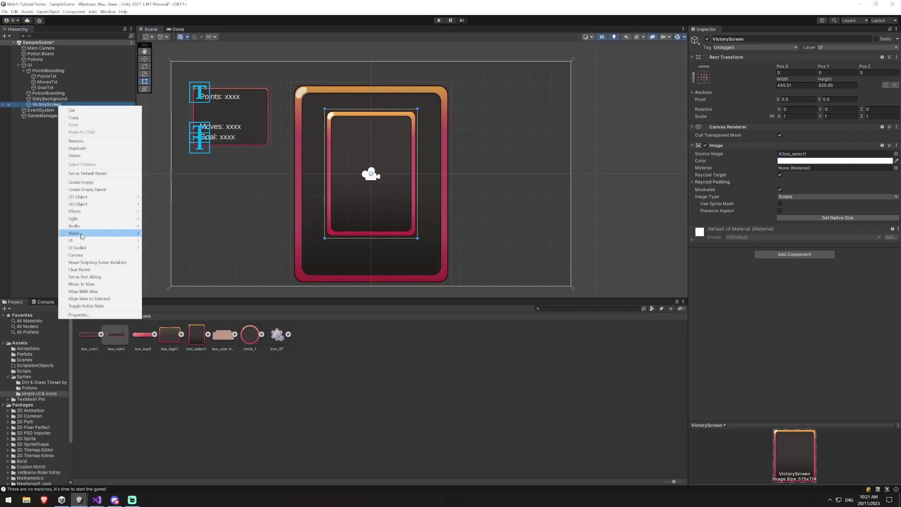
mouse_move(79, 240)
left_click(178, 246)
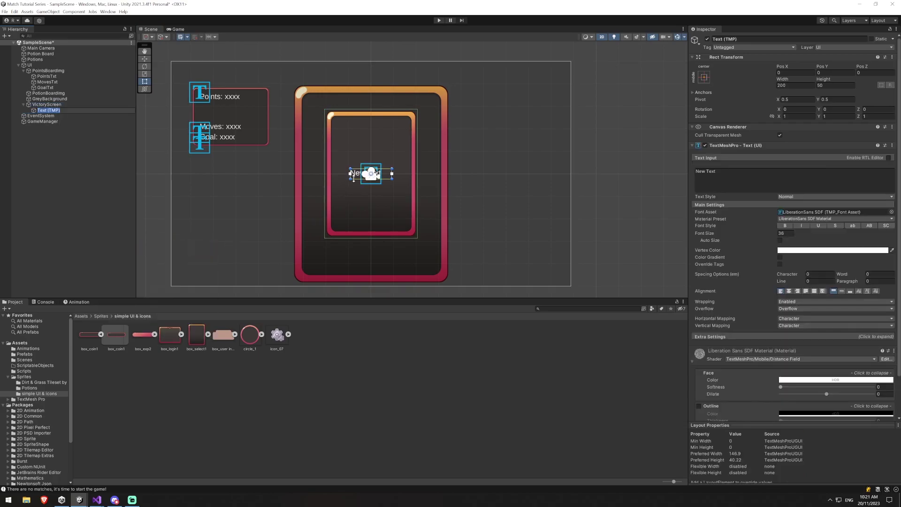
left_click_drag(353, 177, 353, 129)
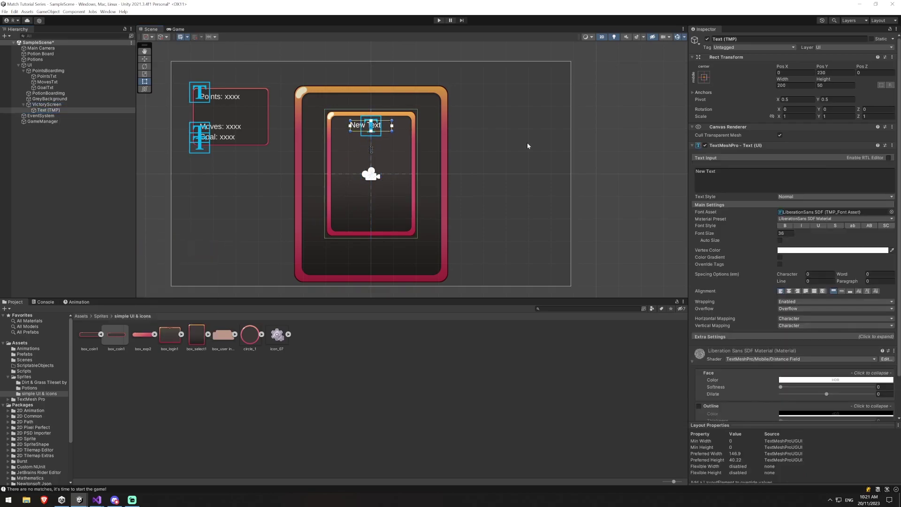
left_click_drag(723, 172, 593, 170)
type("Victory!")
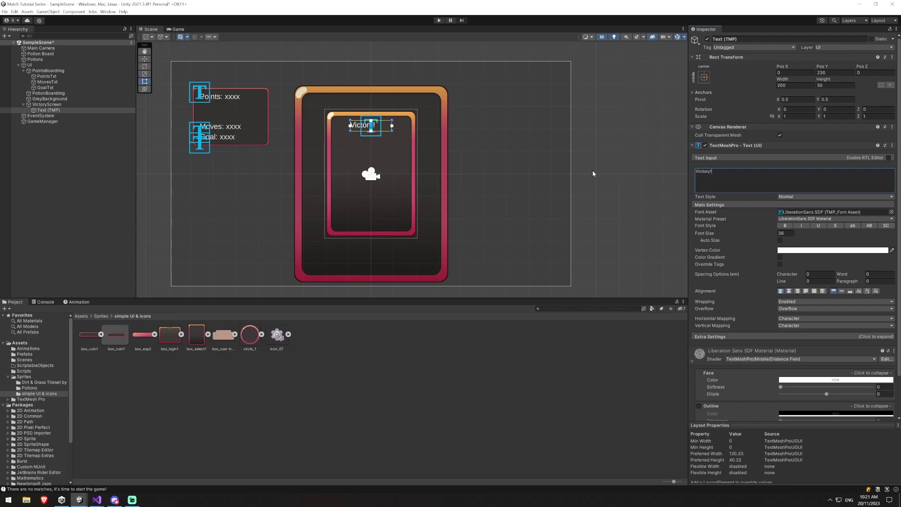
Style the "Victory!" text with green vertex color 00FF31, bold font and centre alignment.
left_click(835, 250)
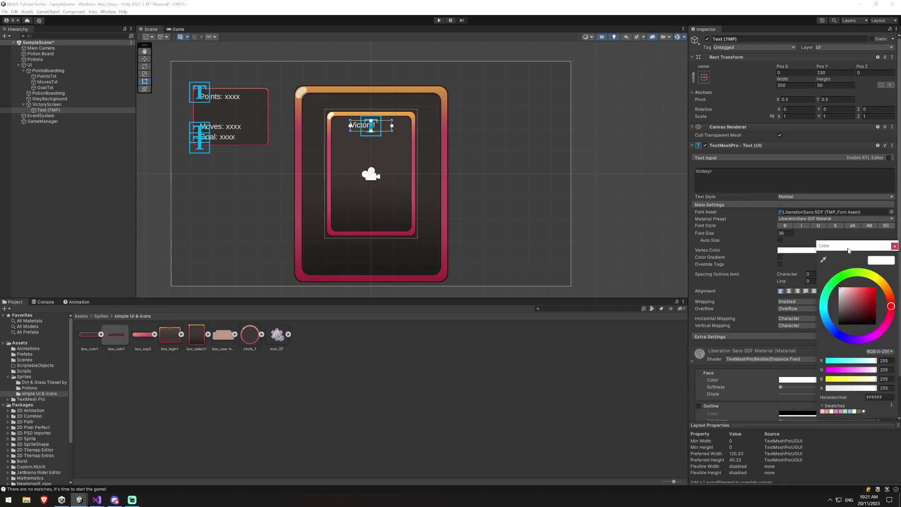
left_click(834, 282)
left_click_drag(844, 288, 887, 288)
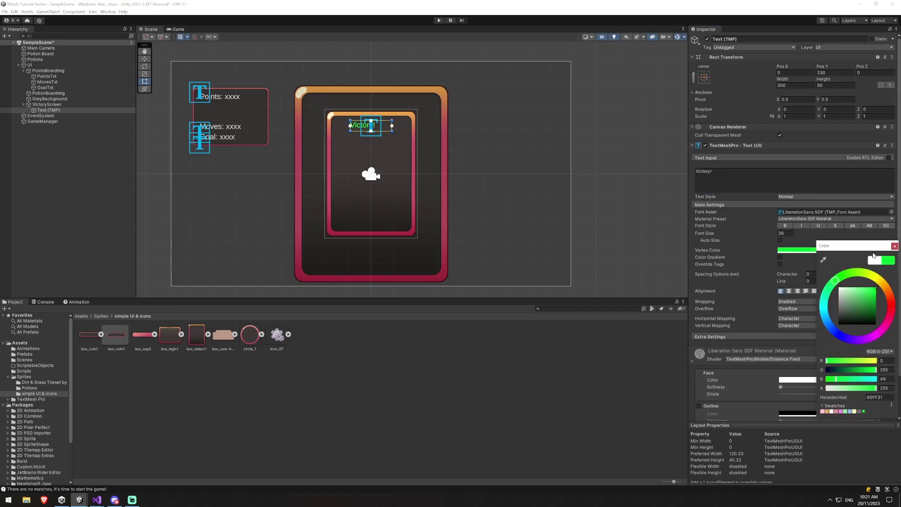
left_click(894, 246)
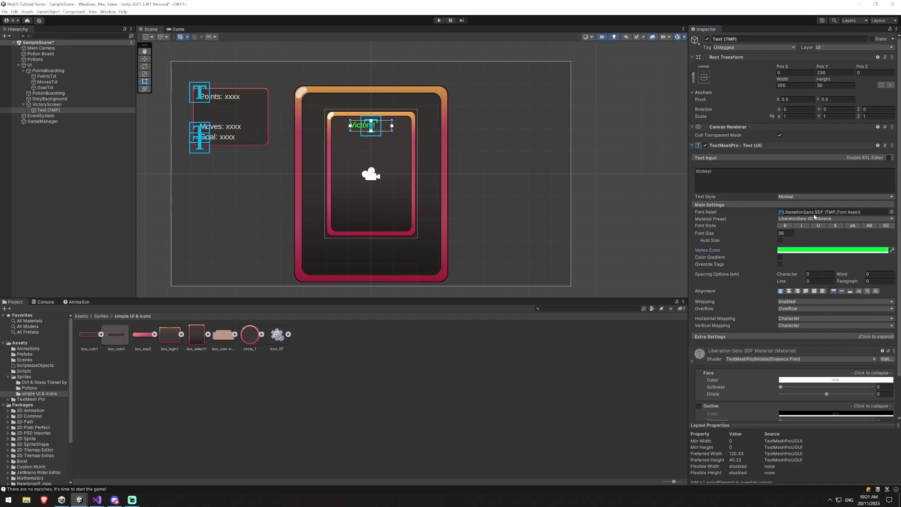
left_click(783, 225)
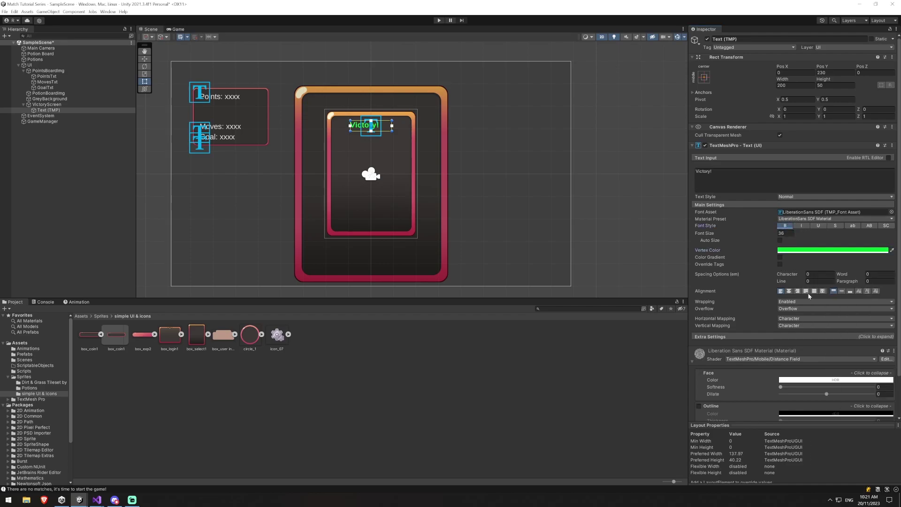
left_click(789, 291)
Add a second TextMeshPro text under VictoryScreen reading "Congratulations you won in x moves and scored x points!".
scroll(338, 174, "up", 1)
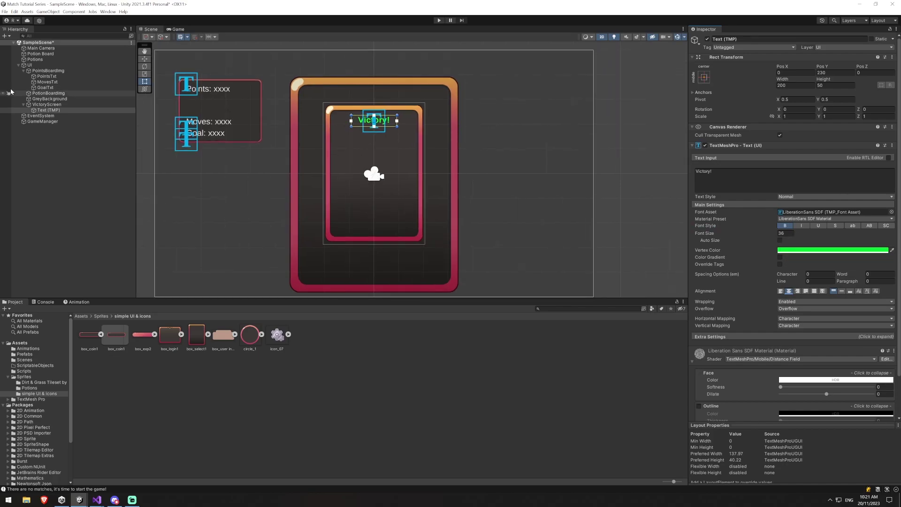
right_click(41, 104)
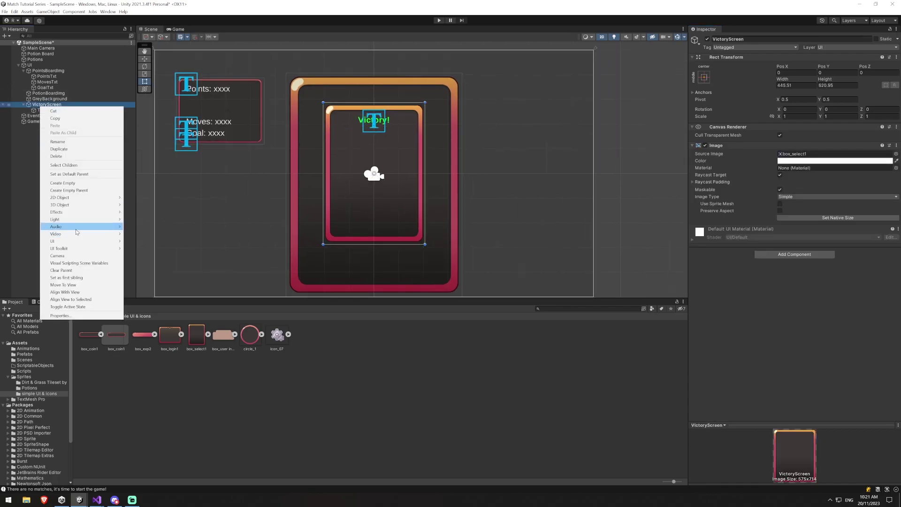
mouse_move(75, 241)
left_click(136, 248)
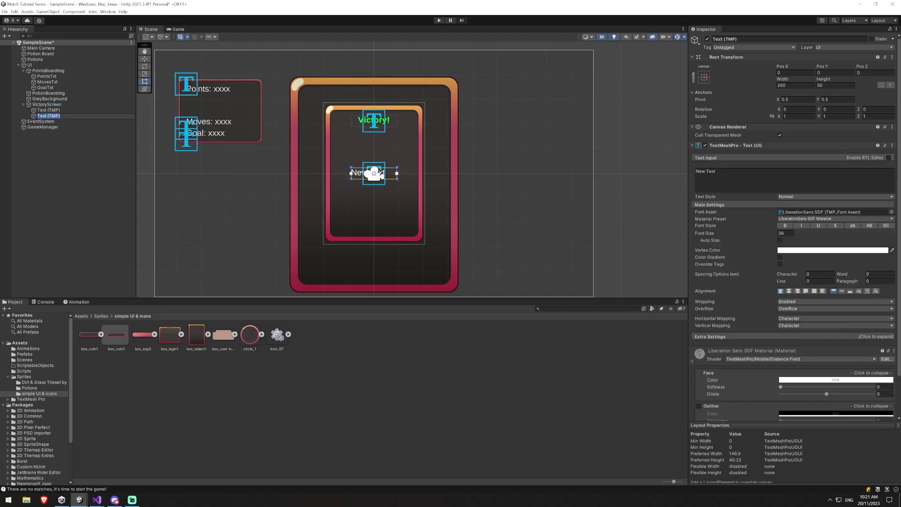
left_click_drag(734, 175, 625, 161)
type("Cong")
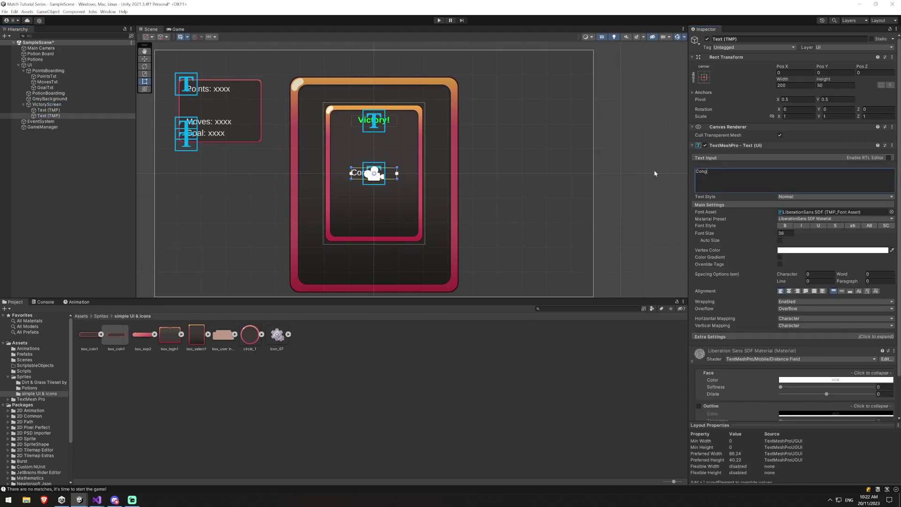
type("ratulations you won in ")
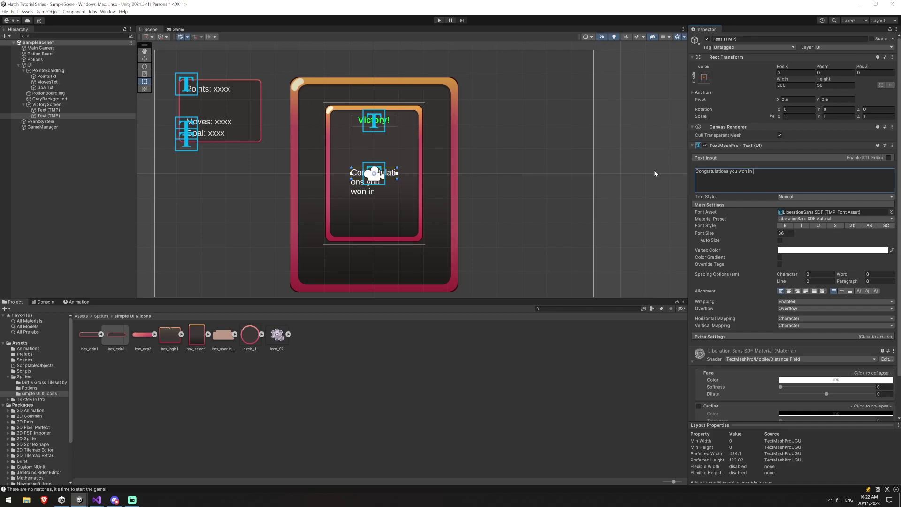
type("x moves and scored x points!")
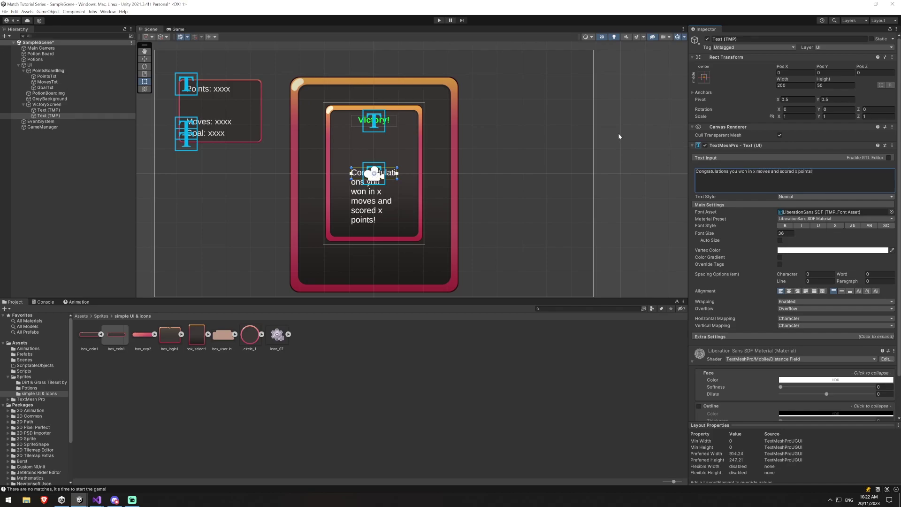
Enlarge the congratulations text box to about 323 by 304 and centre it vertically at Pos Y 0 in VictoryScreen.
left_click_drag(361, 175, 353, 213)
left_click_drag(350, 170, 339, 171)
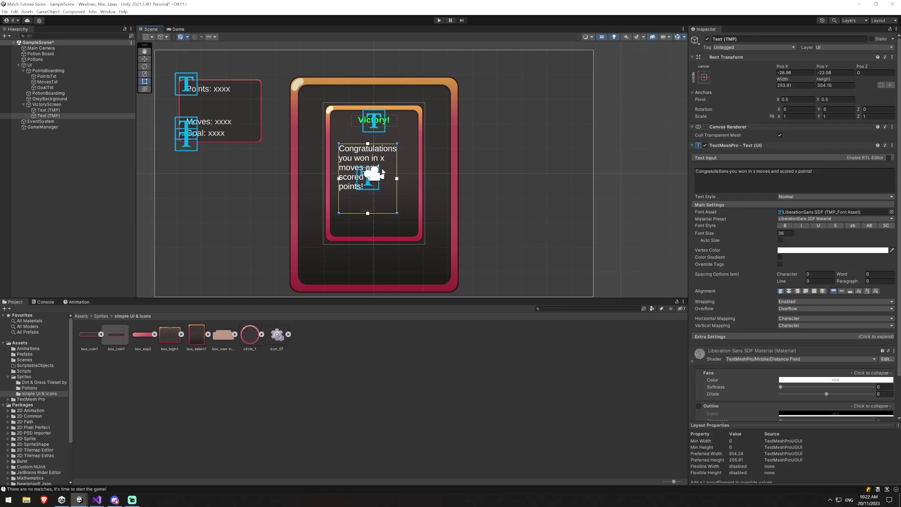
mouse_move(396, 165)
left_mouse_down()
mouse_move(413, 165)
mouse_move(397, 177)
mouse_move(397, 161)
left_mouse_up()
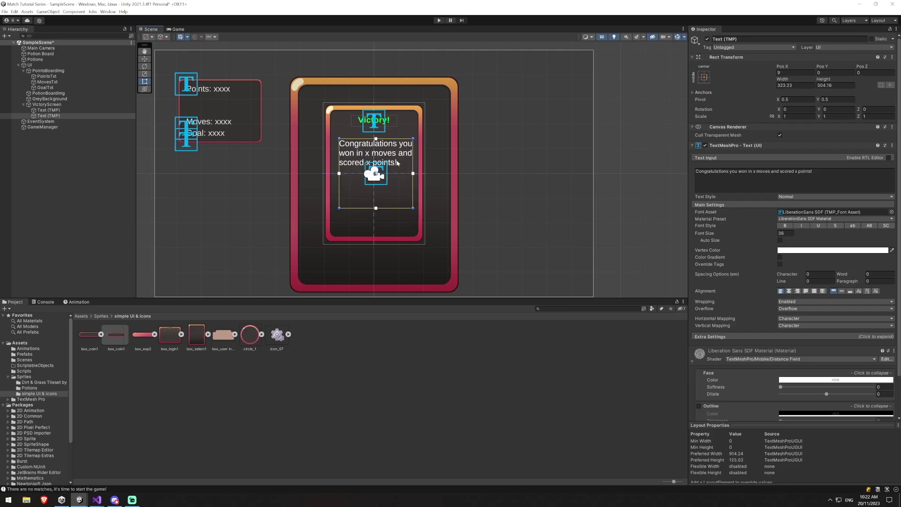
Centre the congratulations text horizontally and vertically, and style it italic with font size 30.
left_click(841, 291)
left_click(789, 291)
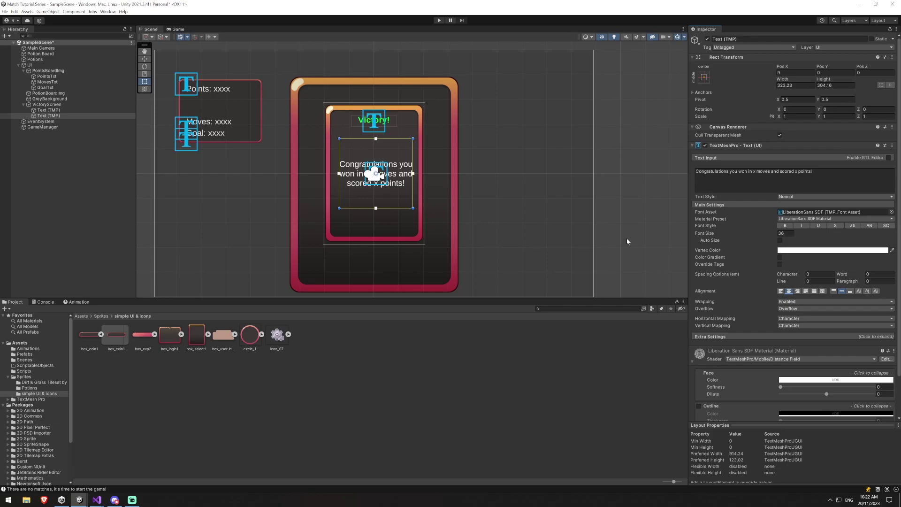
left_click(801, 226)
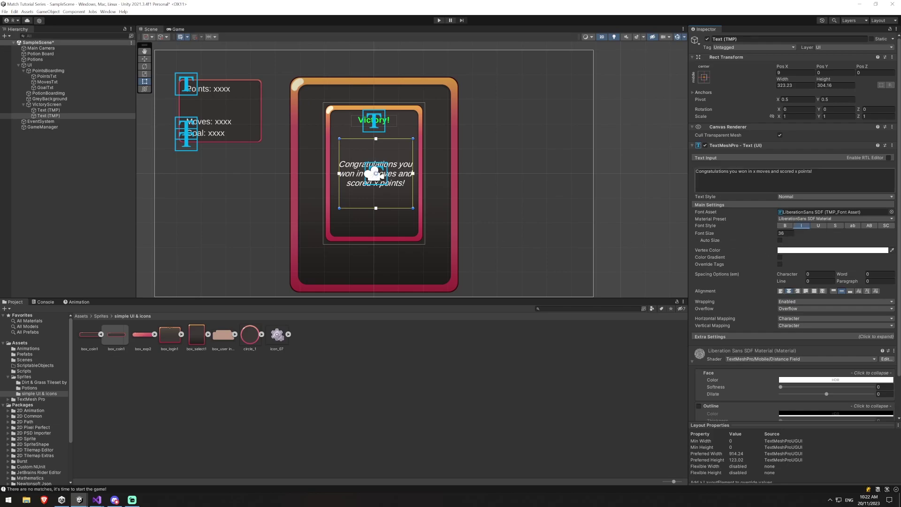
left_click(774, 234)
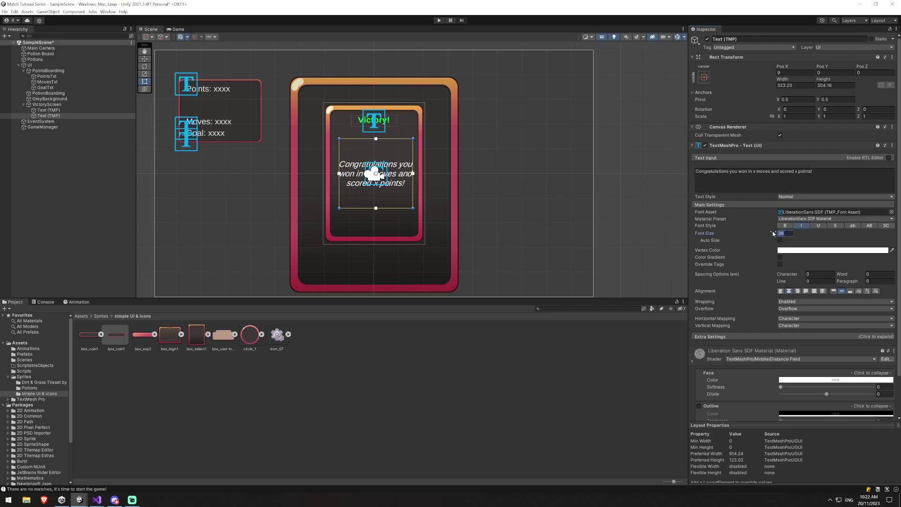
type("30")
left_click(629, 219)
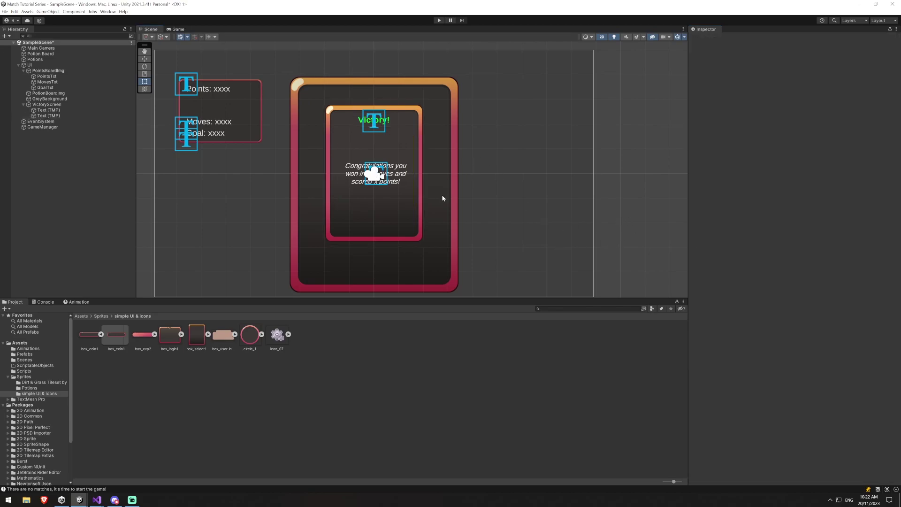
Rename the congratulations text object to CongratulationsTxt and the "Victory!" text object to VictoryTxt.
left_click(48, 116)
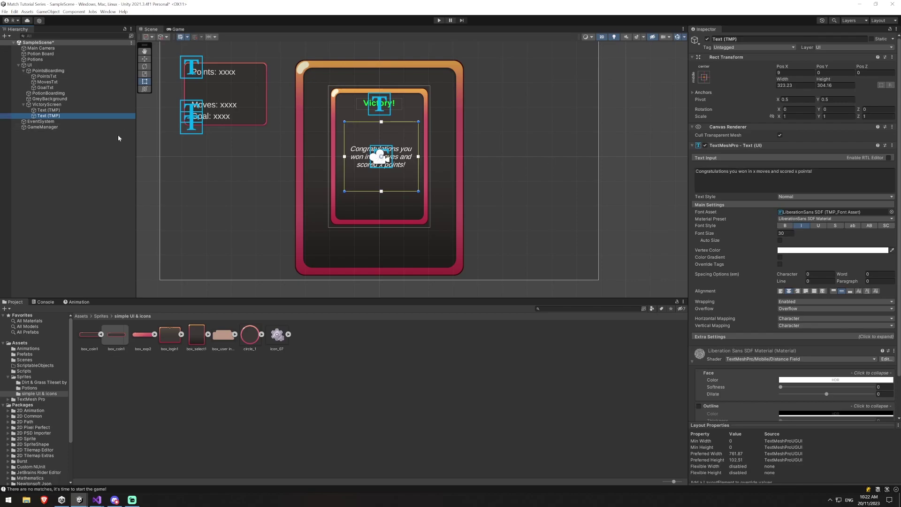
key("F2")
type("Congratul")
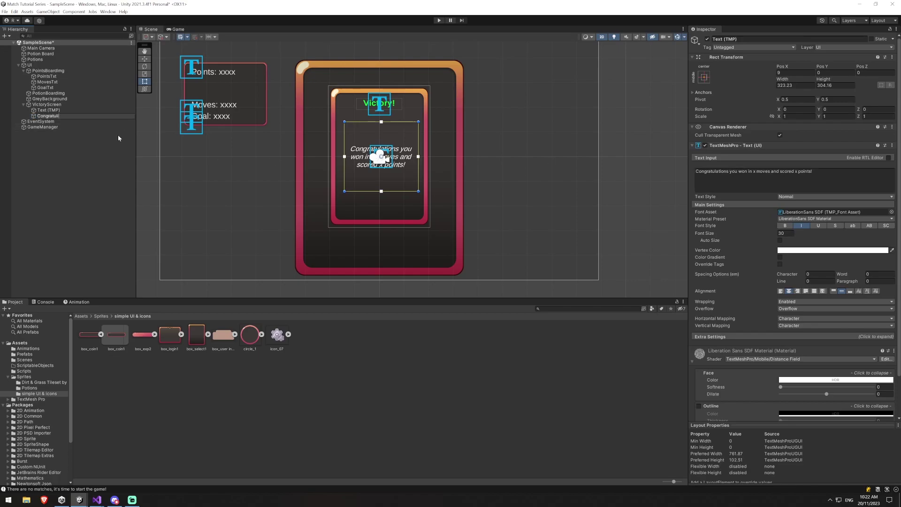
type("ationsTxt")
key("Return")
key("Up")
key("F2")
type("VictoryTxt")
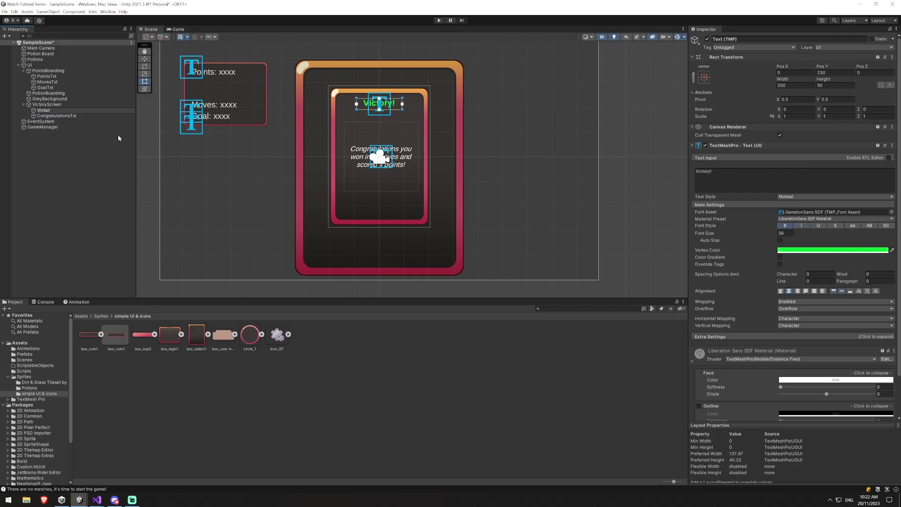
key("Return")
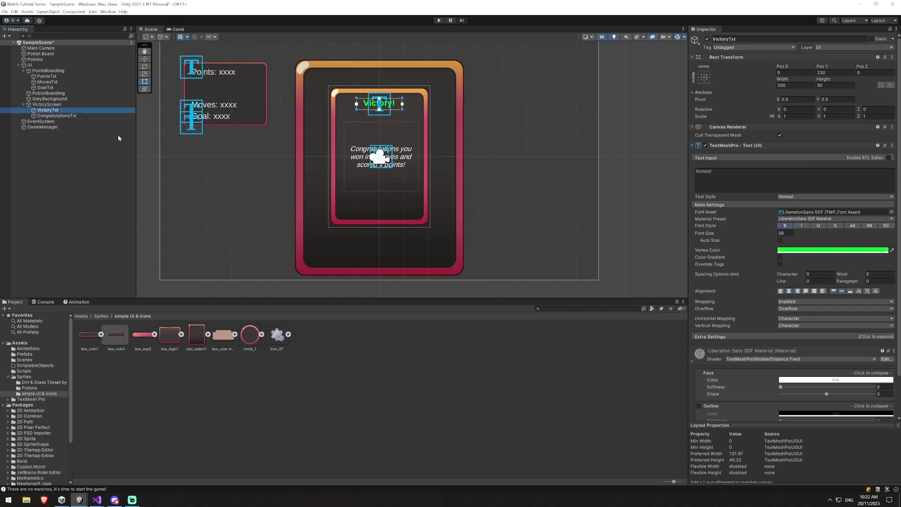
Add a TextMeshPro button under VictoryScreen, anchored to its bottom centre and raised to Pos Y 90.
right_click(59, 104)
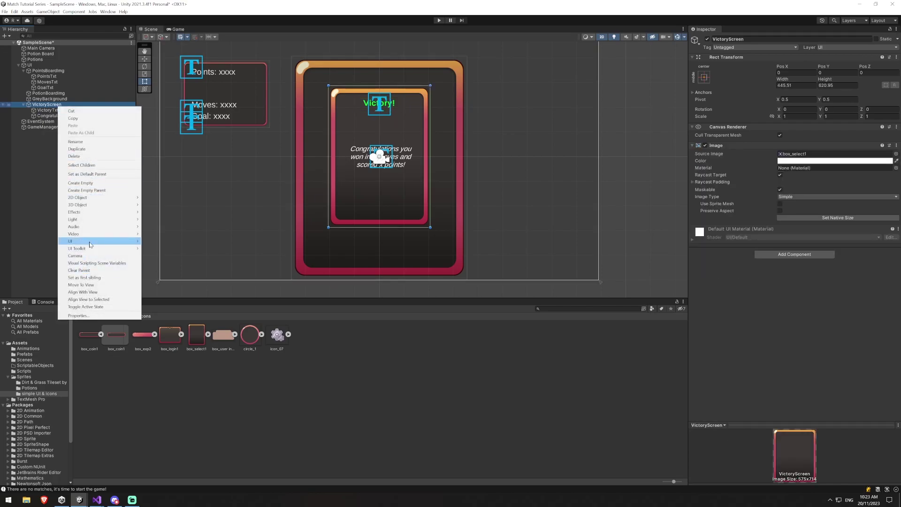
mouse_move(90, 242)
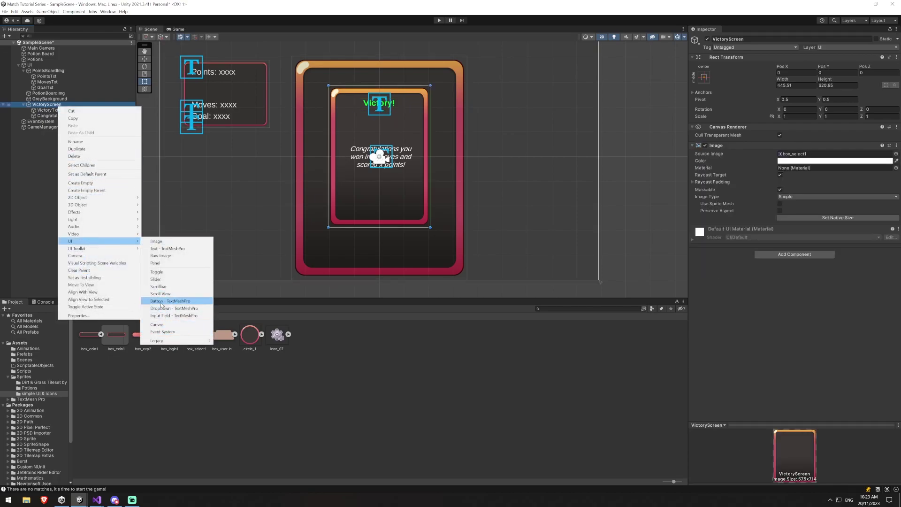
left_click(164, 301)
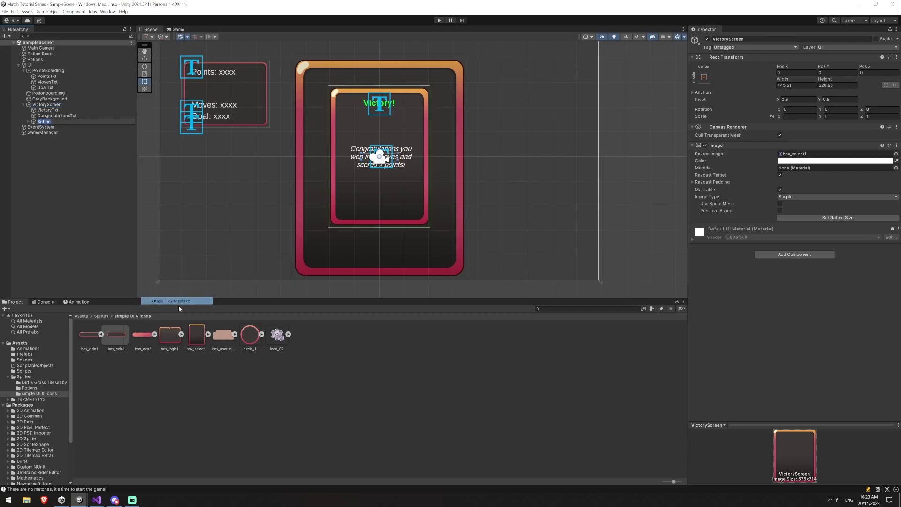
left_click(704, 77)
left_click(744, 164, "alt+shift")
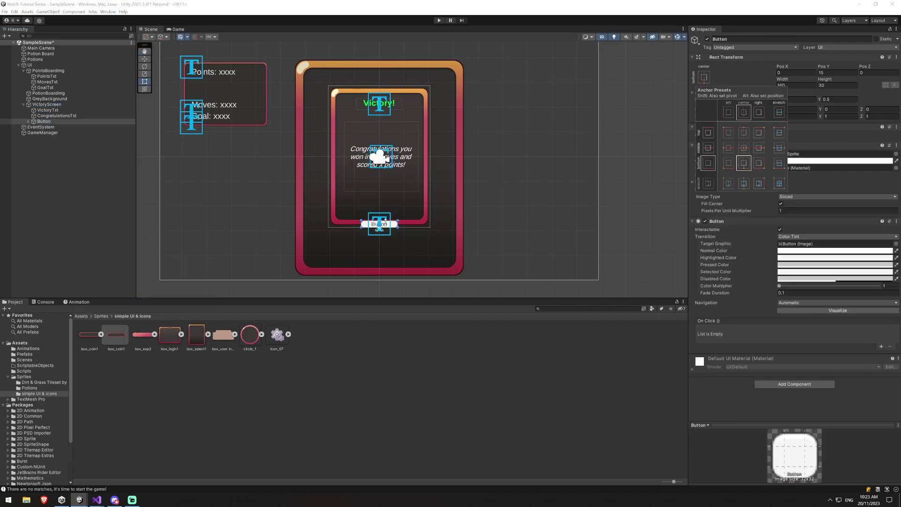
left_click_drag(384, 224, 386, 206)
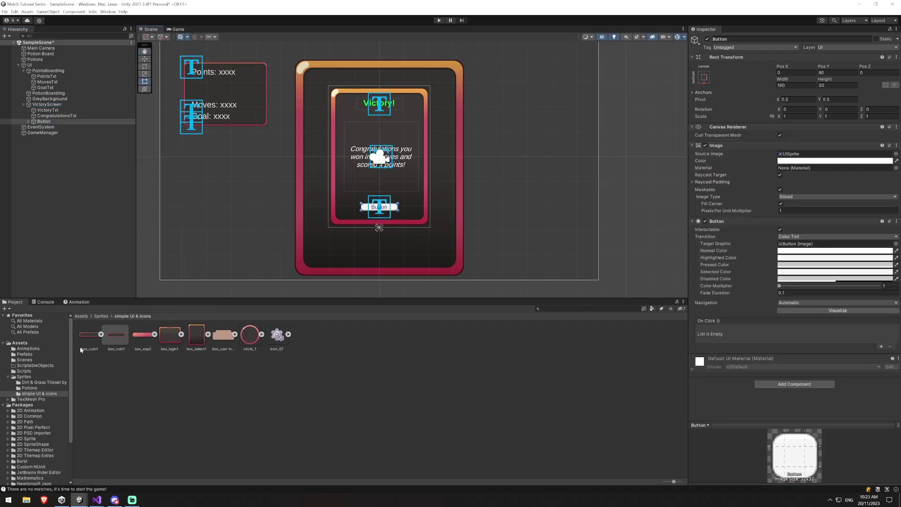
Assign the box_exp2 sprite as the button's source image and set it to its native size.
left_click_drag(138, 337, 807, 155)
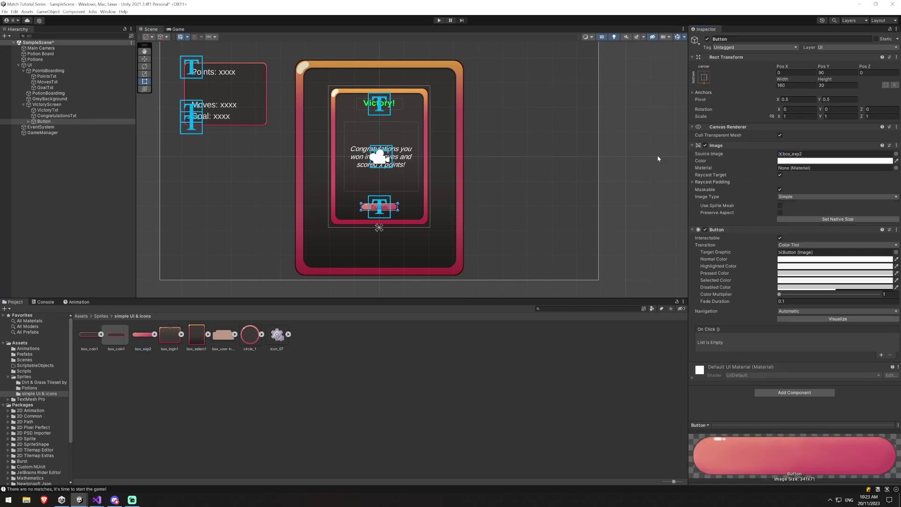
scroll(406, 220, "up", 2)
scroll(405, 231, "up", 2)
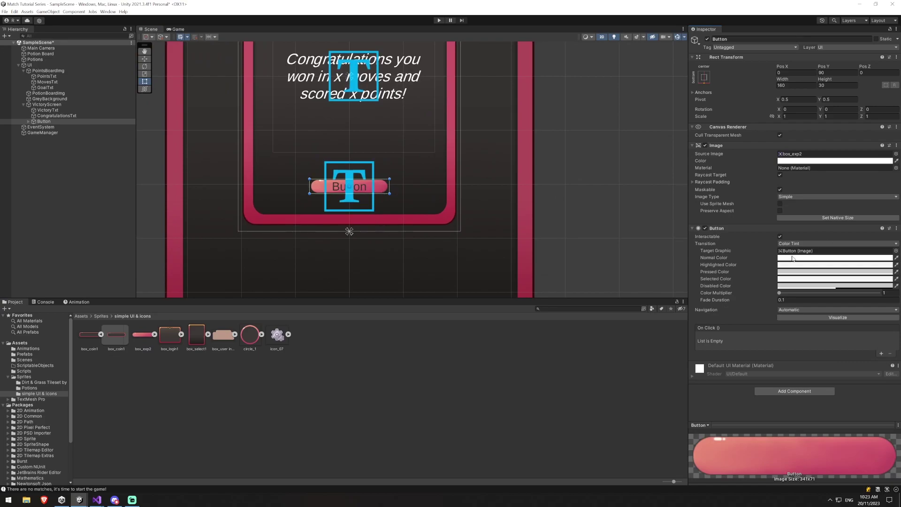
left_click(822, 218)
scroll(447, 217, "down", 3)
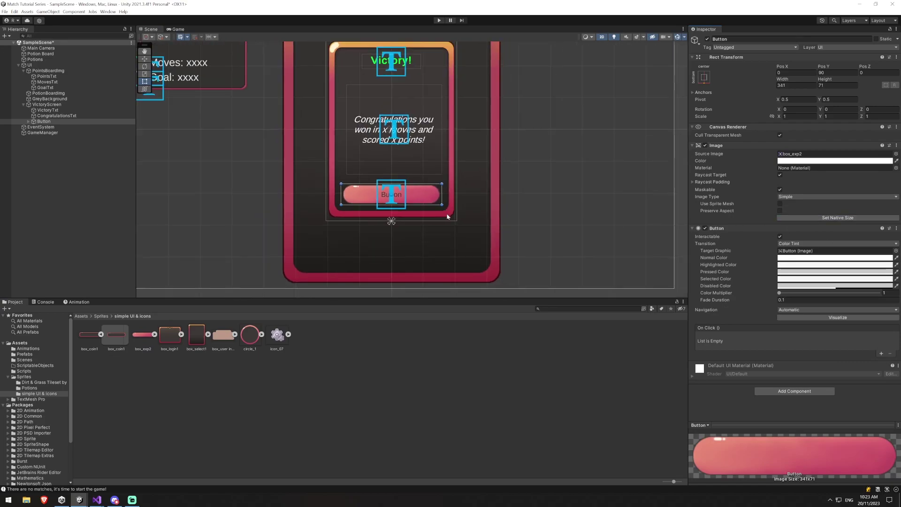
scroll(402, 210, "down", 5)
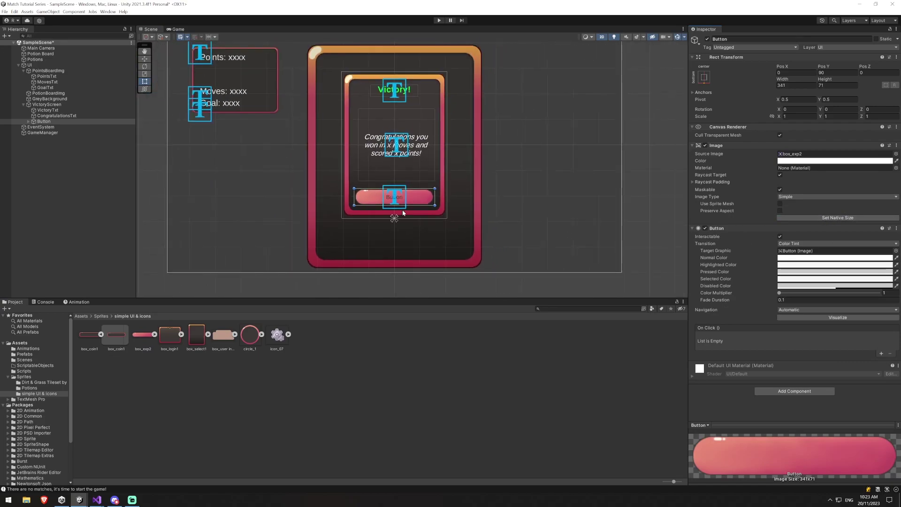
Change the button's label to "Back to Menu" with font size 28 and white vertex color FFFFFF.
middle_click_drag(384, 140, 383, 167)
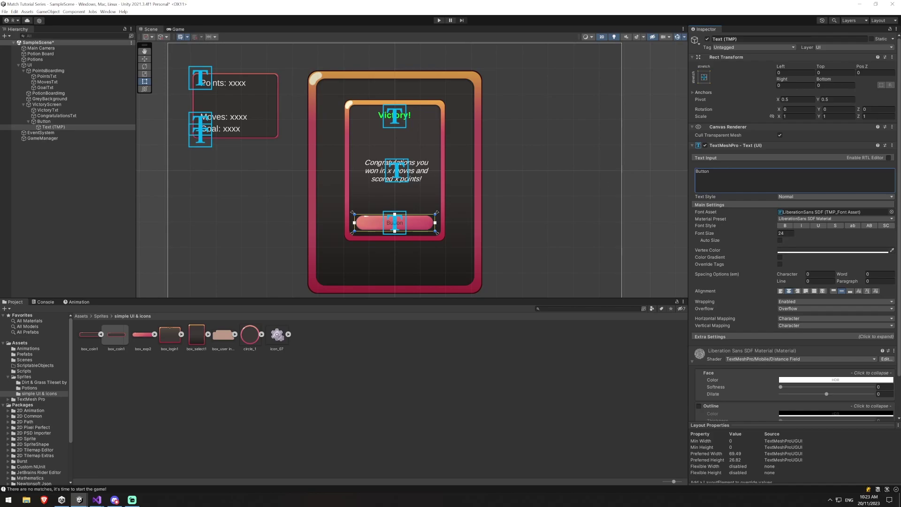
key("ctrl+a")
type("Back to Menu")
left_click(783, 233)
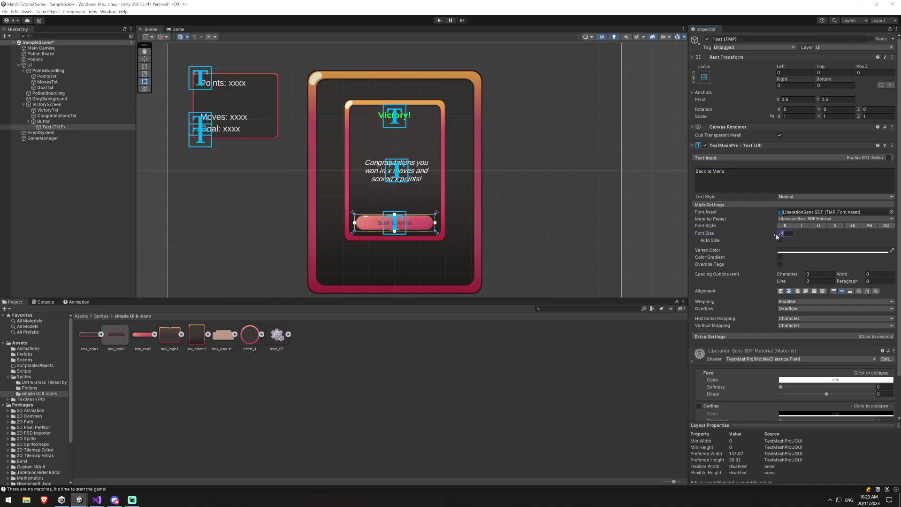
type("28")
left_click(795, 251)
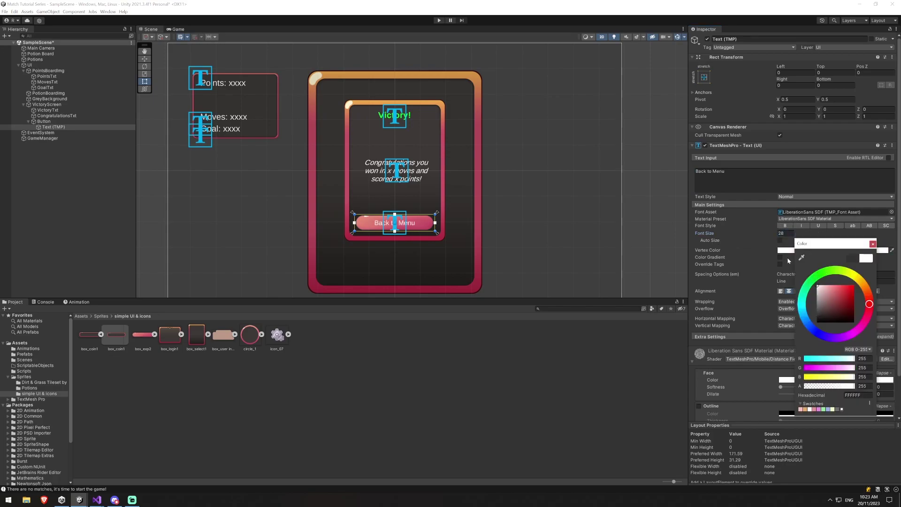
left_click(872, 243)
scroll(557, 220, "down", 1)
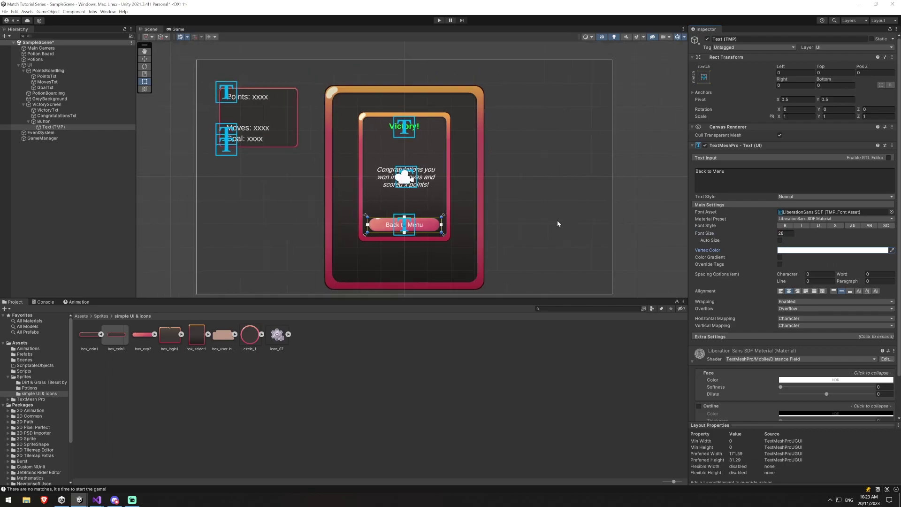
left_click(628, 184)
middle_click_drag(607, 204, 624, 190)
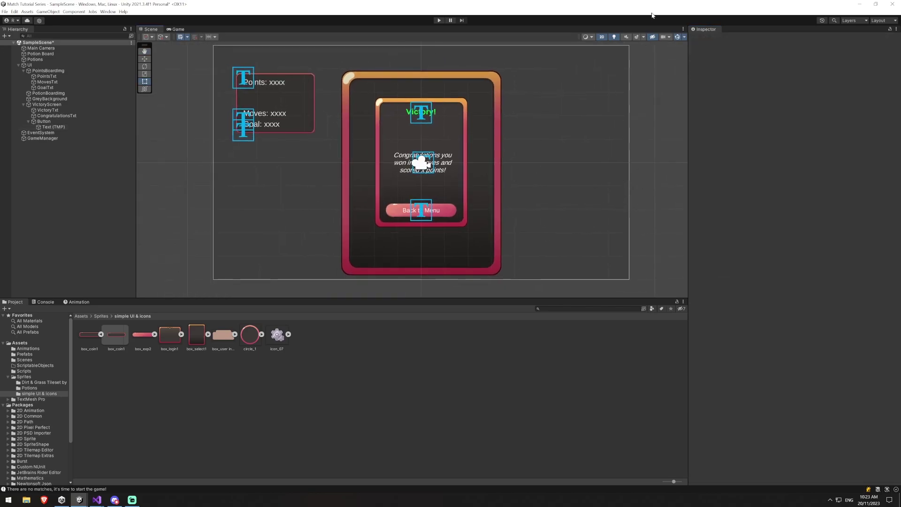
Raise the Back to Menu button to Pos Y about 123, checking the victory screen with scene gizmos hidden.
left_click(682, 37)
scroll(511, 187, "up", 3)
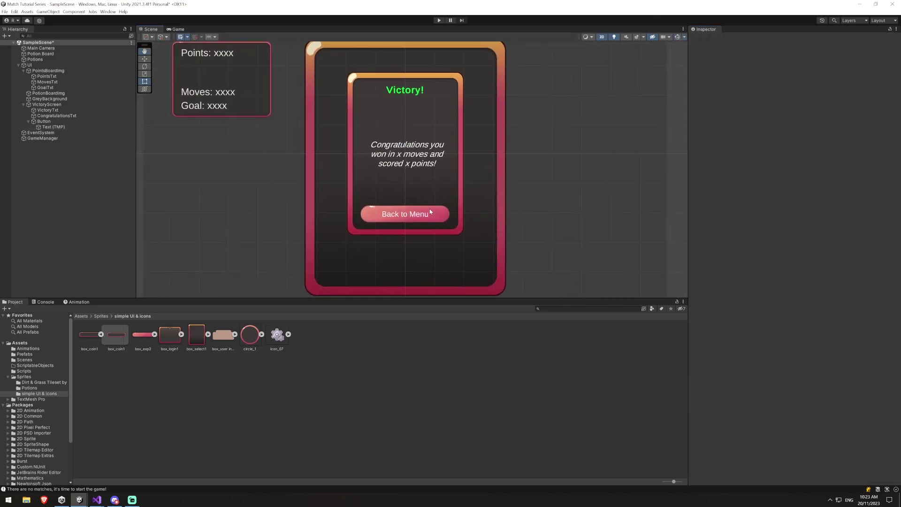
left_click(677, 37)
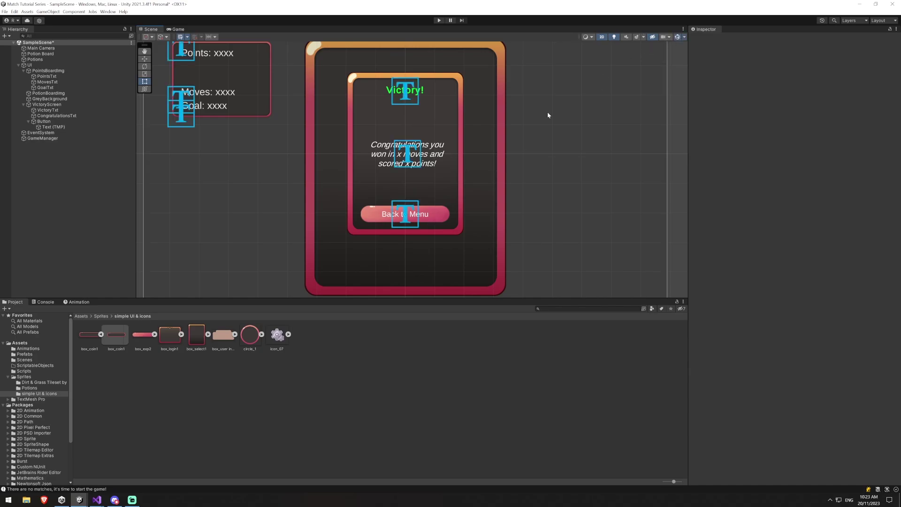
left_click(432, 219)
left_click(433, 219)
left_click(432, 219)
left_click(433, 219)
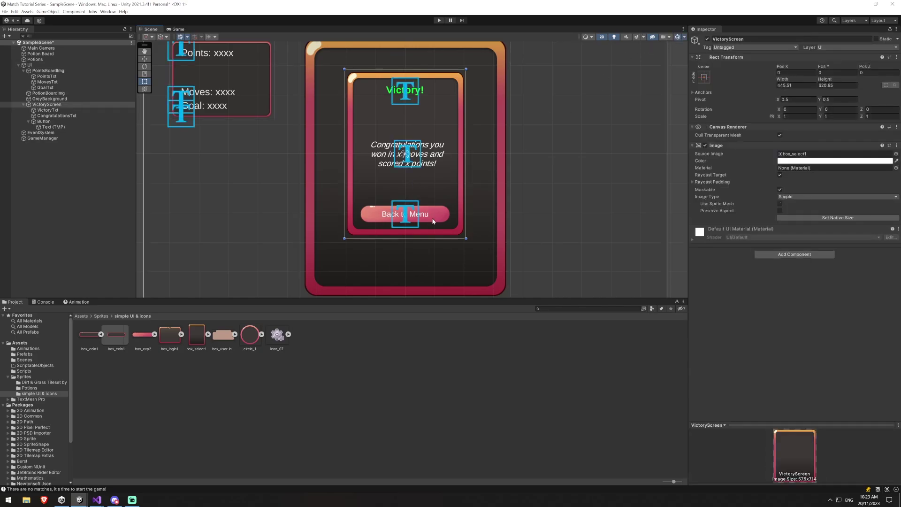
left_click(432, 219)
left_click_drag(433, 221, 434, 212)
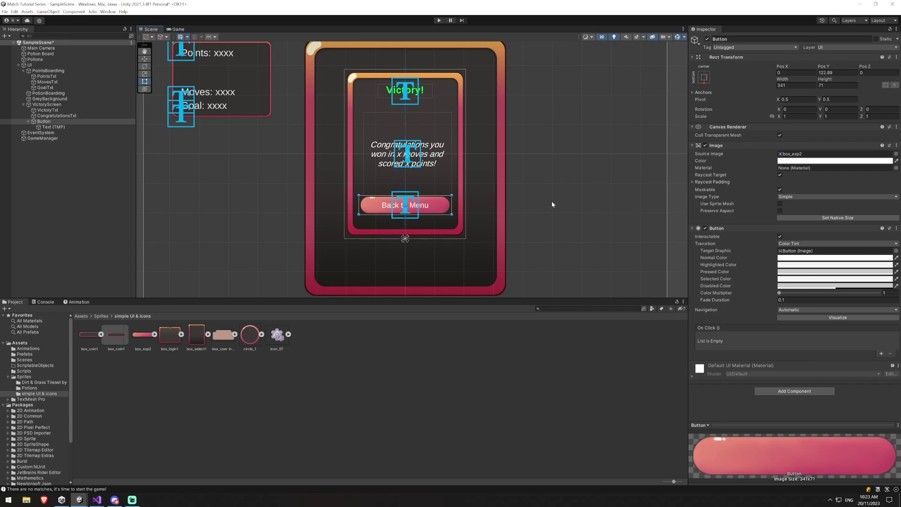
left_click(677, 37)
scroll(565, 183, "down", 2)
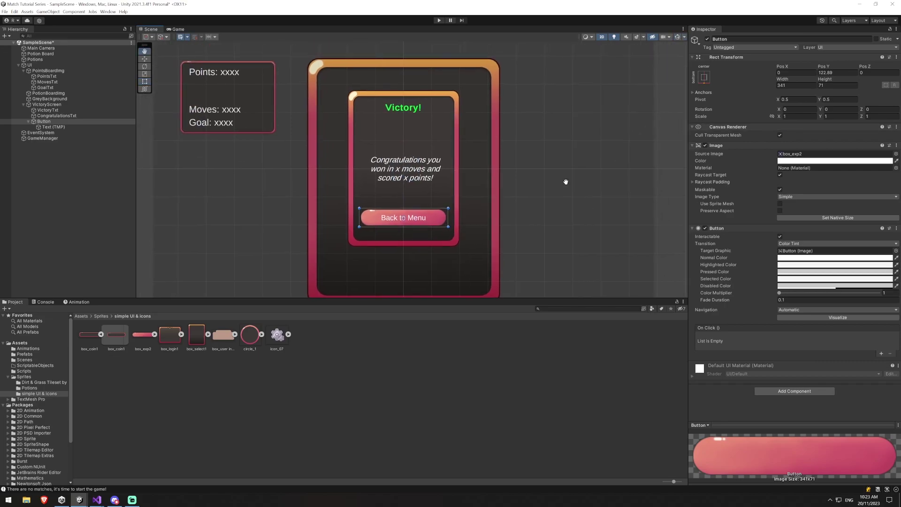
middle_click_drag(540, 226, 515, 217)
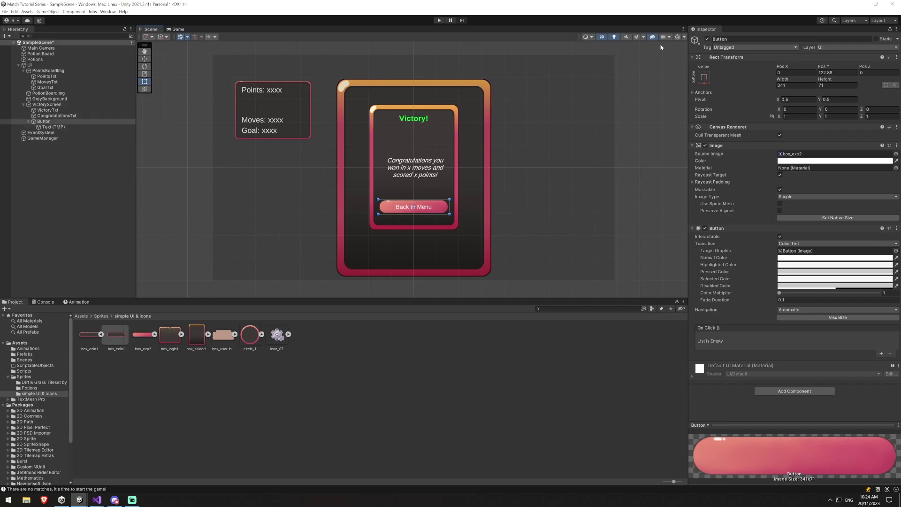
left_click(677, 36)
Duplicate VictoryScreen and rename the copy LoseScreen.
left_click(44, 105)
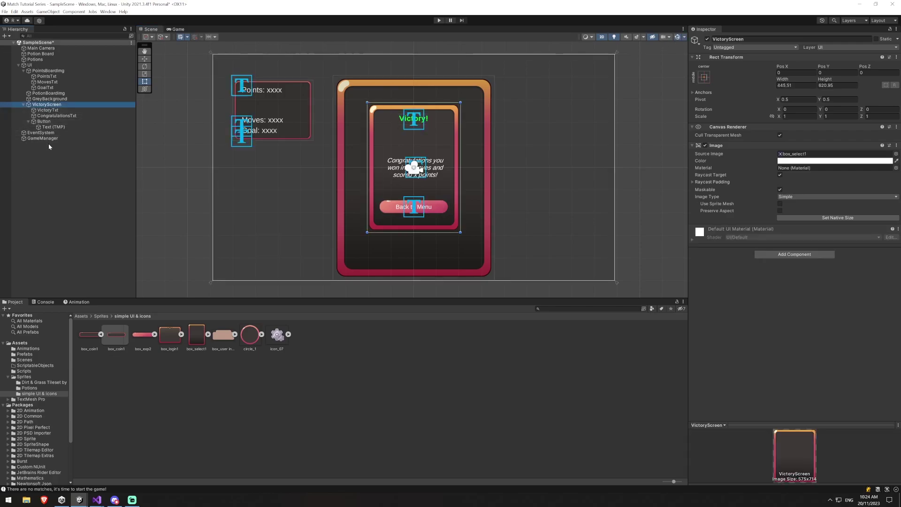
key("ctrl+d")
left_click(42, 104)
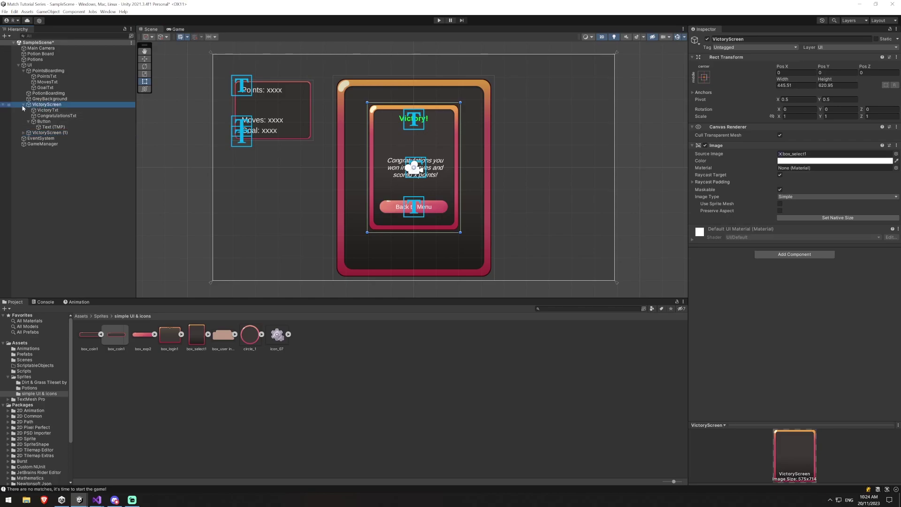
left_click(23, 104)
left_click(43, 109)
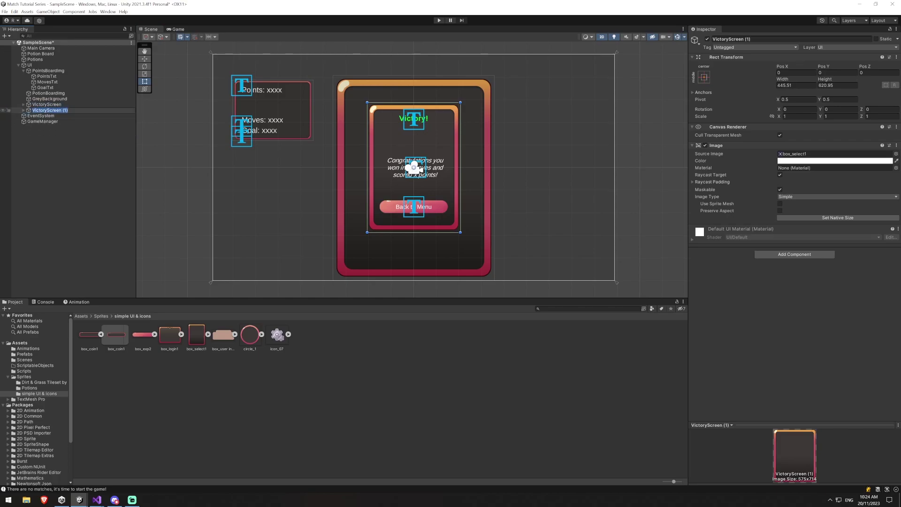
type("LoseScreen")
key("Return")
Rename the VictoryTxt inside LoseScreen to LoseTxt and deactivate the original VictoryScreen.
key("Right")
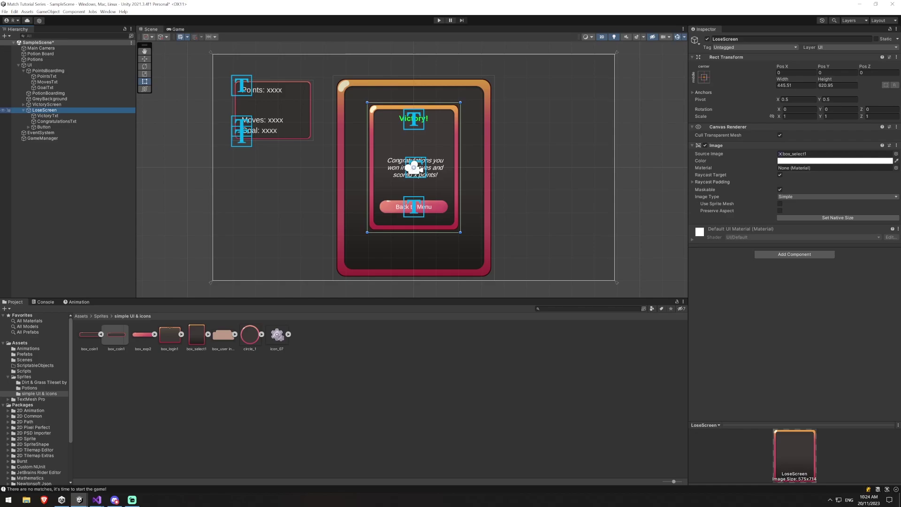
key("Down")
key("F2")
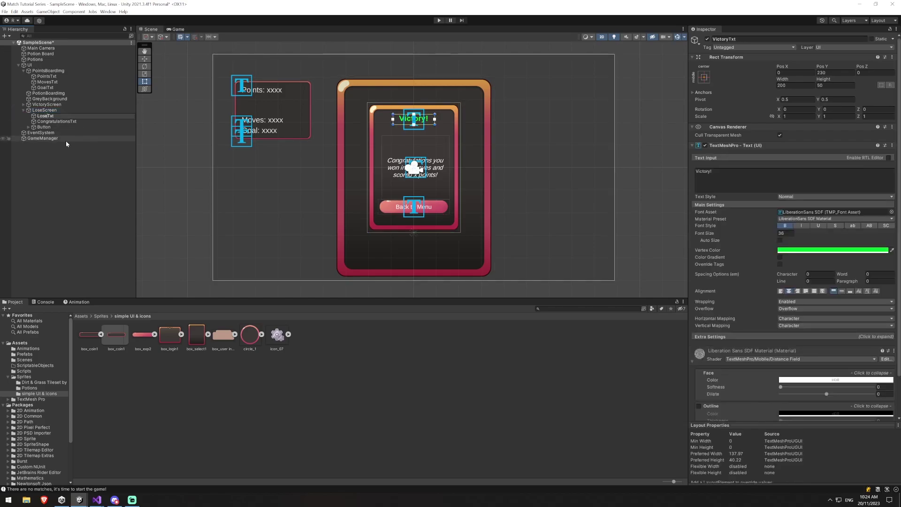
type("ose")
key("Return")
left_click(46, 105)
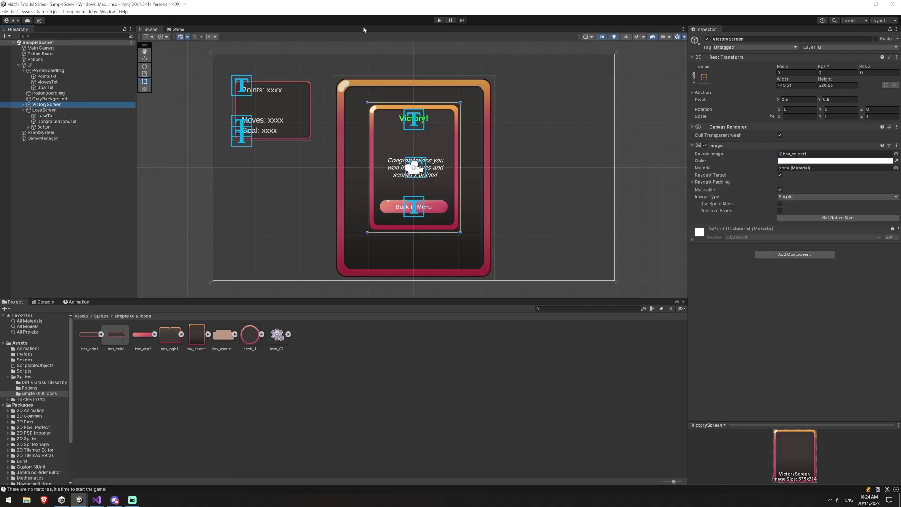
left_click(708, 39)
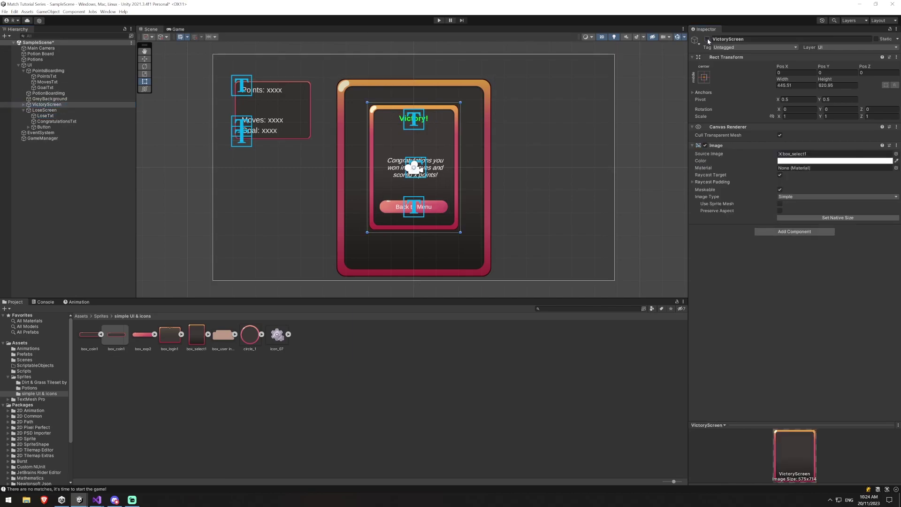
Set LoseTxt's vertex color to orange-red FF5800 and its text to "Lose!".
left_click(45, 115)
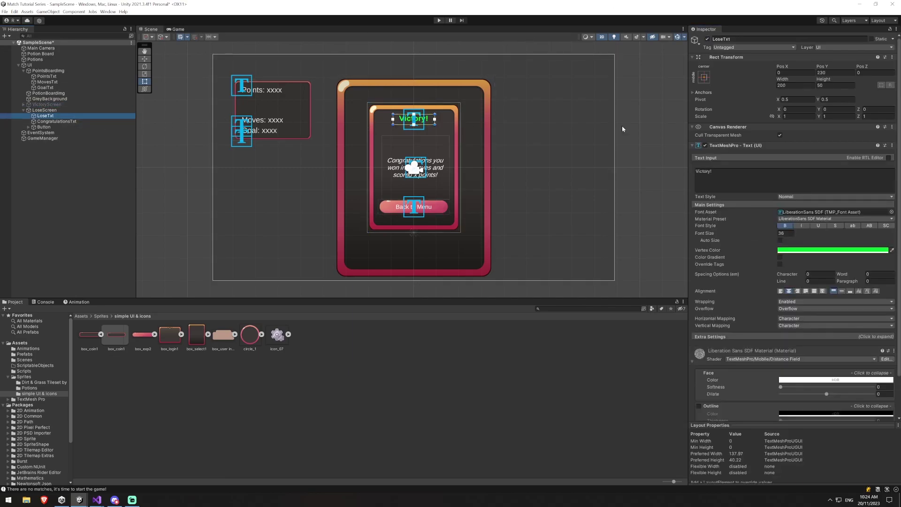
left_click(801, 250)
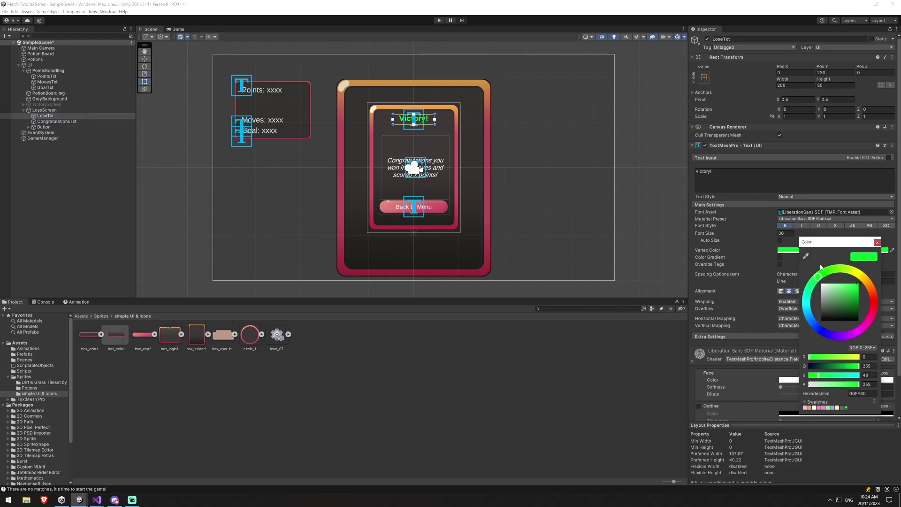
left_click(872, 292)
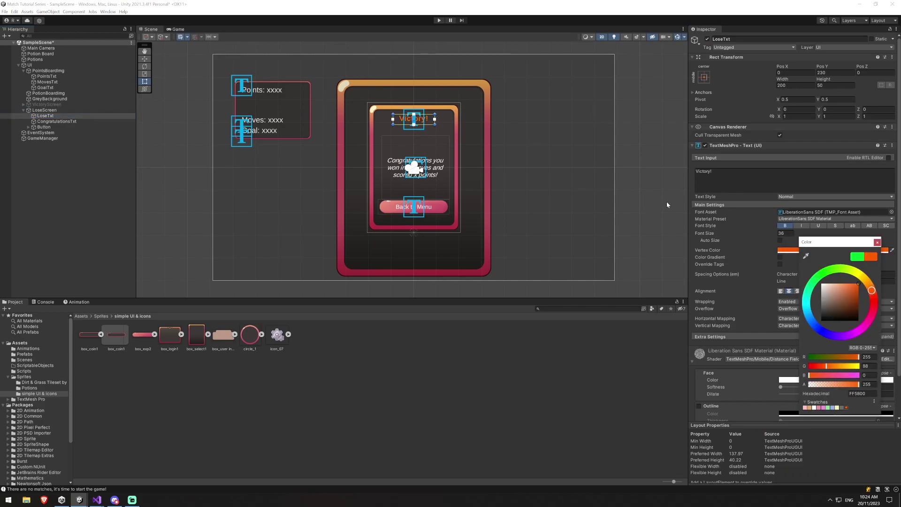
left_click_drag(733, 178, 600, 168)
type("Lose")
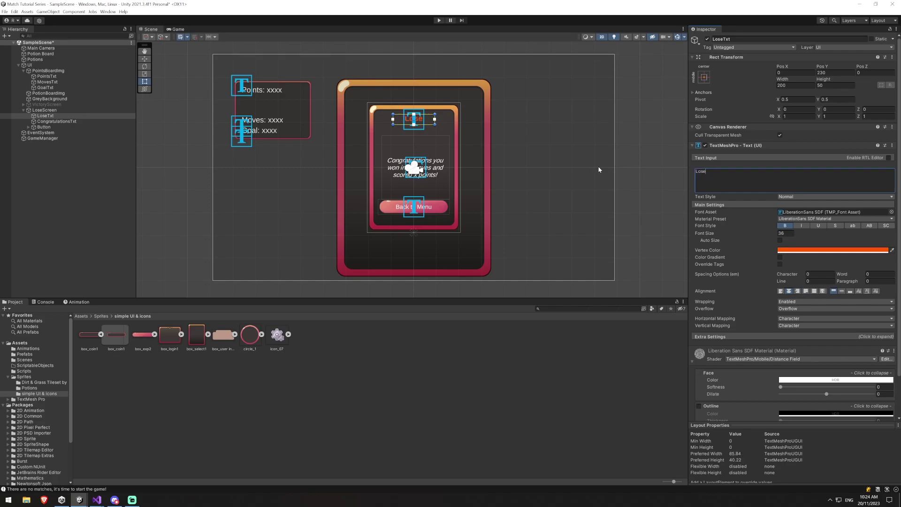
type(" !")
key("BackSpace")
type("!")
Rename the CongratulationsTxt inside LoseScreen to UnfortunateTxt.
left_click(56, 121)
key("F2")
type("Ui")
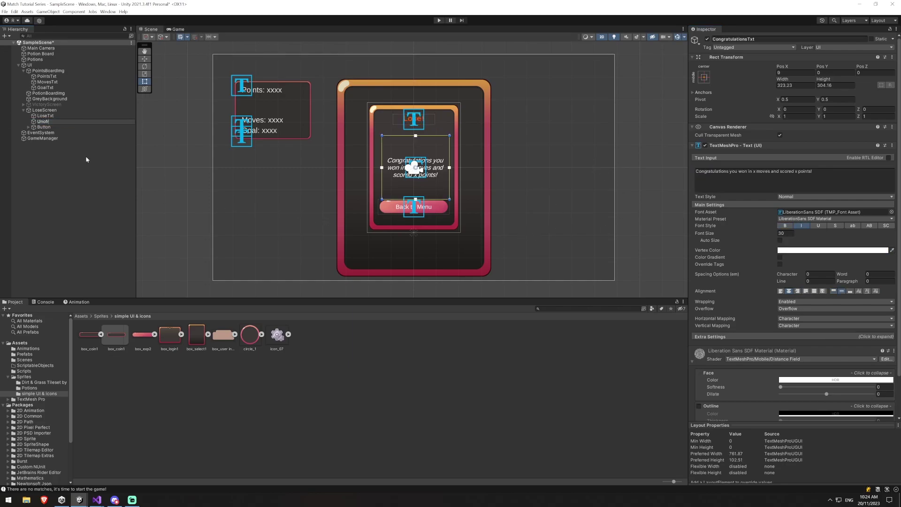
type("fortunateTxt")
key("Return")
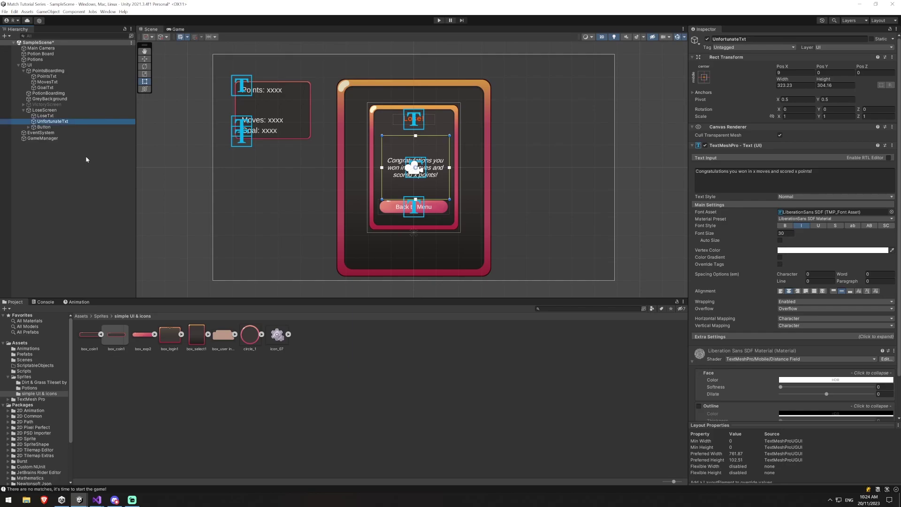
Replace UnfortunateTxt's text with "Unfortunately you only got x points in x moves", a blank line, and "better luck next time!".
left_click(732, 183)
key("ctrl+a")
type("Un")
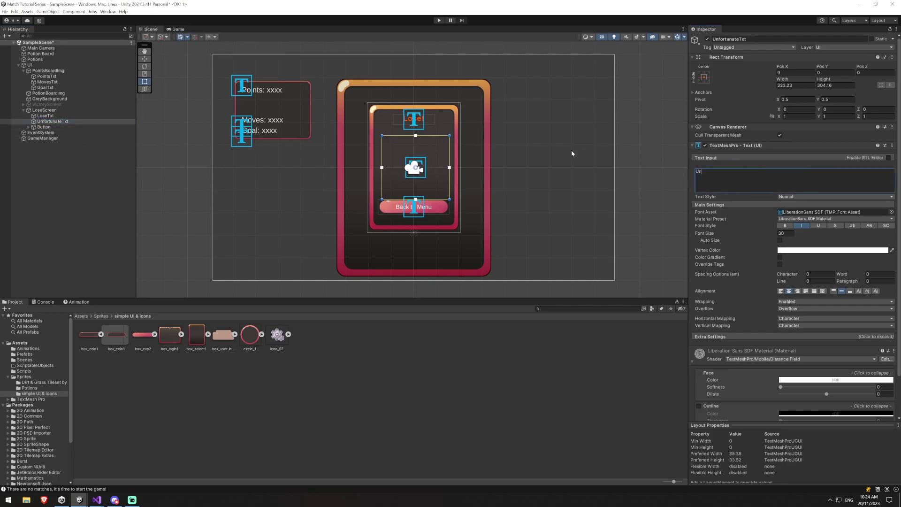
type("ofrtunately you only got x poi")
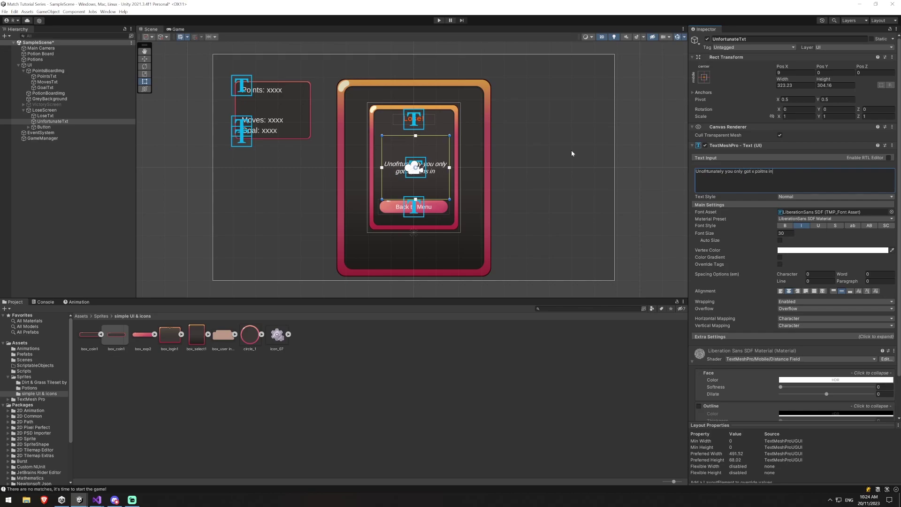
type("nts in x moves")
key("Return")
key("Return")
type("better luck next time!")
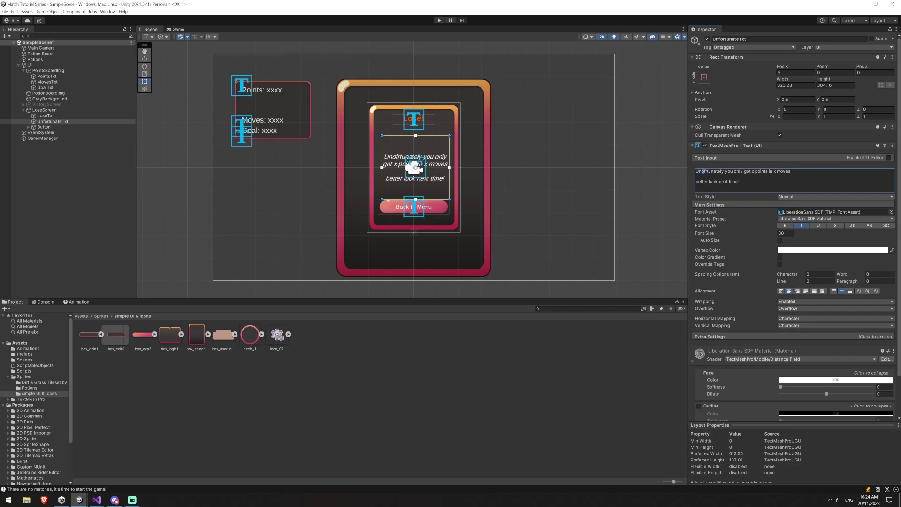
key("Delete")
key("Delete")
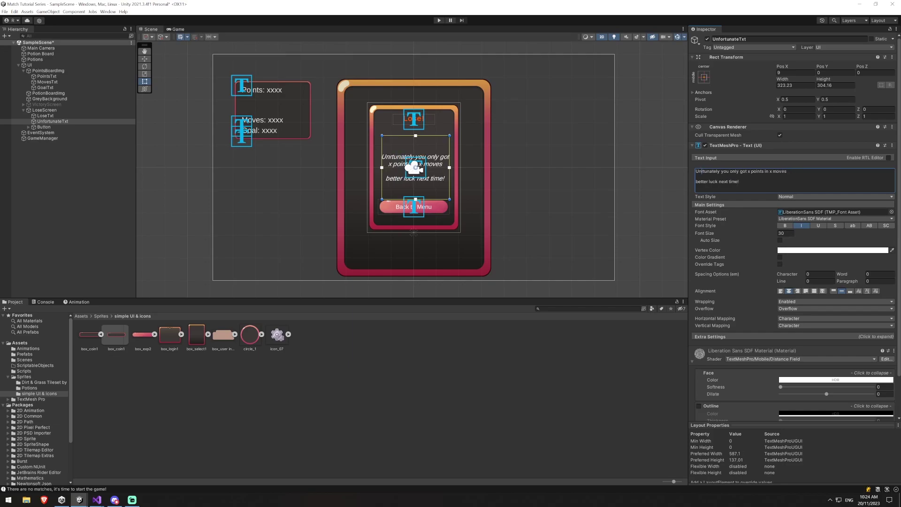
type("fo")
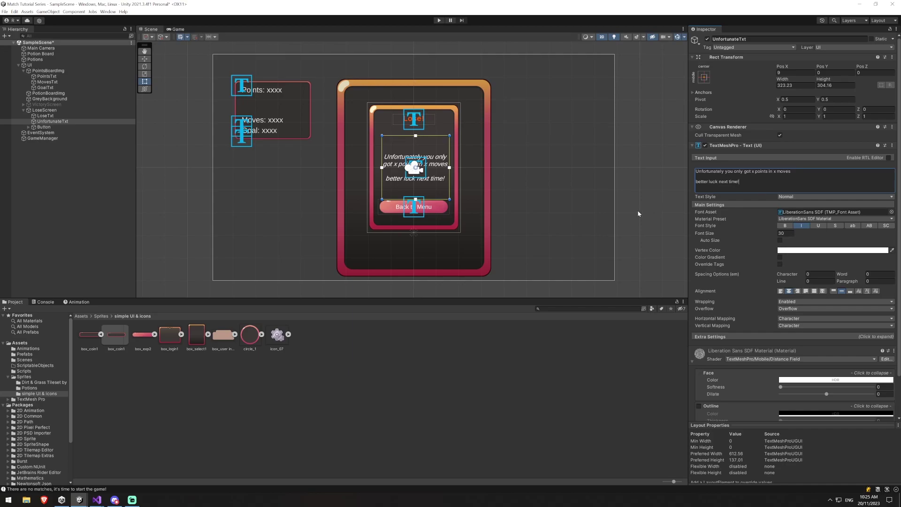
Hide the scene gizmos to view the lose screen unobstructed.
left_click(517, 168)
middle_click_drag(517, 168, 477, 188)
left_click(676, 37)
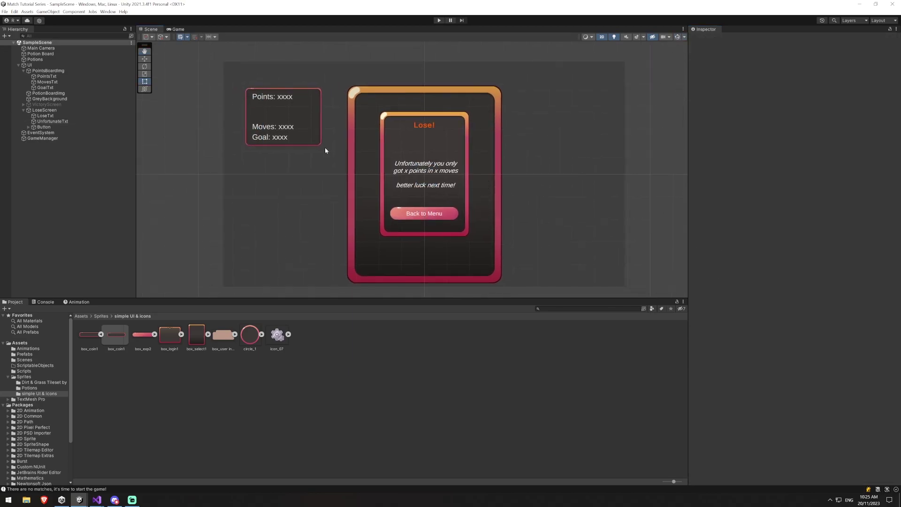
Deactivate the LoseScreen and GreyBackground objects.
left_click(44, 110)
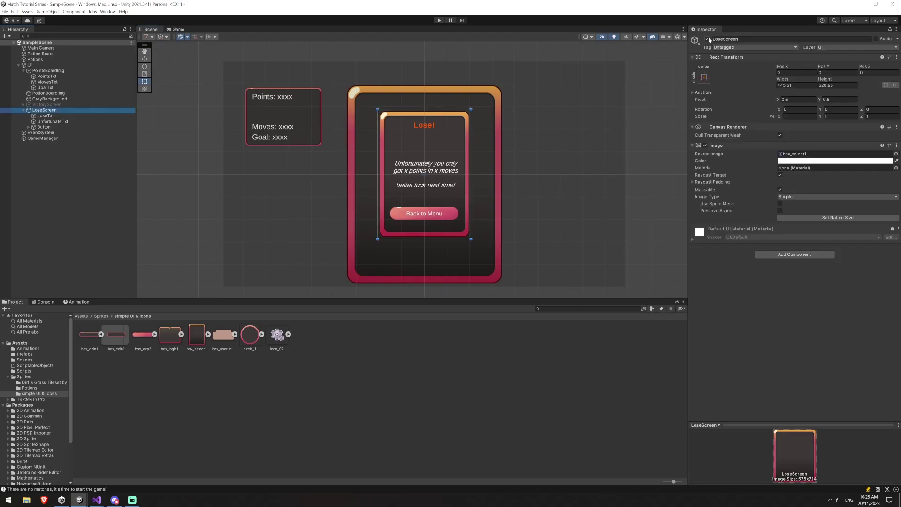
left_click(707, 39)
left_click(71, 98)
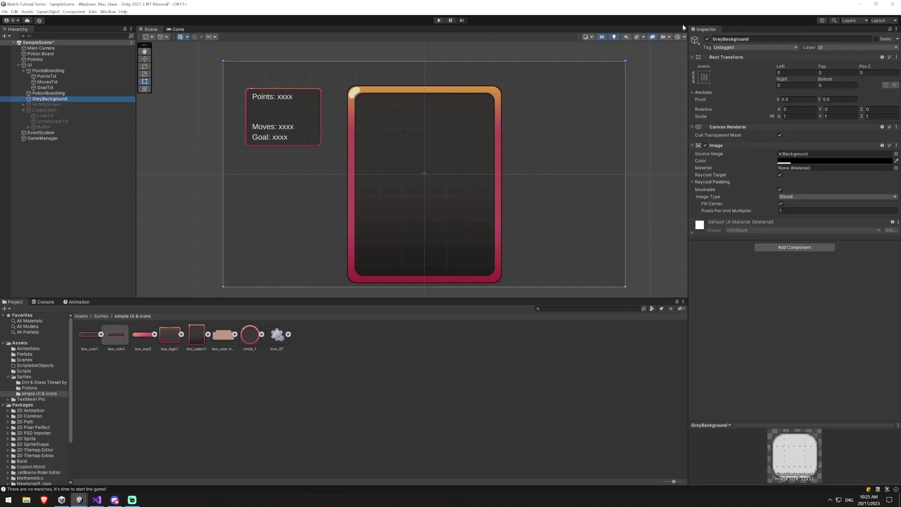
left_click(707, 39)
middle_click_drag(533, 118, 533, 129)
Assign GreyBackground, VictoryScreen and LoseScreen as the GameManager script's Background Panel, Victory Panel and Lose Panel.
left_click(37, 138)
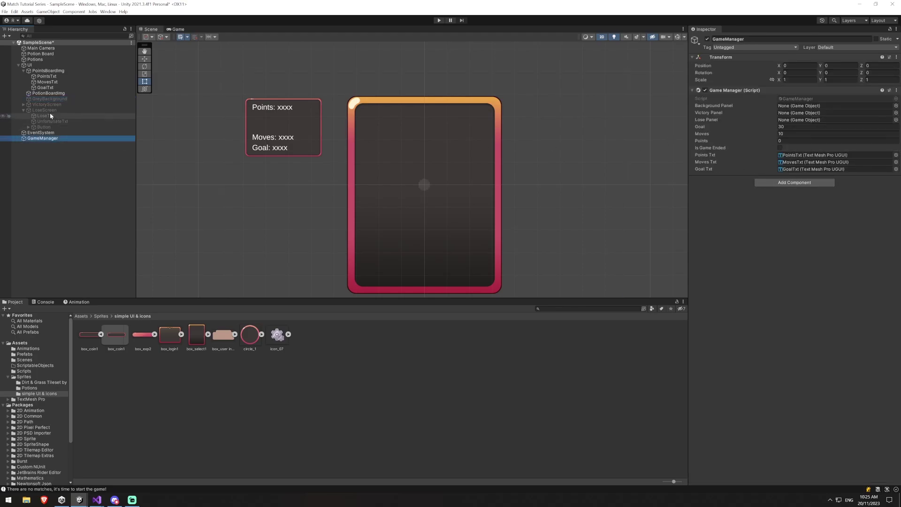
left_click(24, 109)
left_click_drag(27, 111, 790, 111)
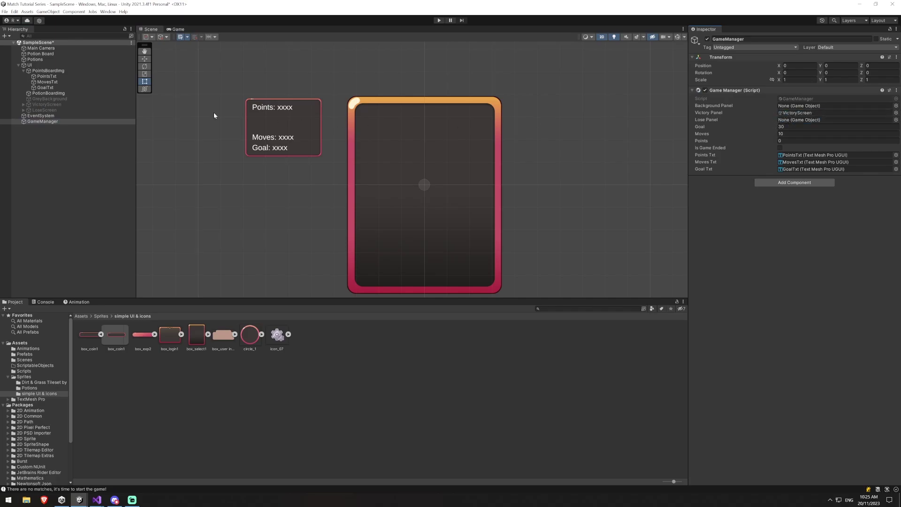
left_click_drag(165, 109, 801, 120)
left_click_drag(101, 99, 791, 107)
middle_click_drag(288, 200, 265, 191)
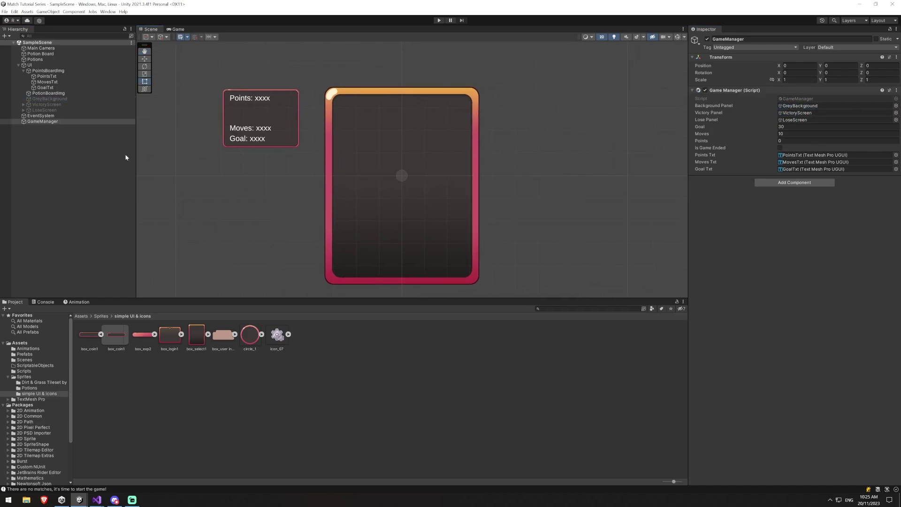
Reactivate VictoryScreen and make its Back to Menu button's On Click event call WinGame on GameManager.
left_click(61, 106)
key("alt+shift+a")
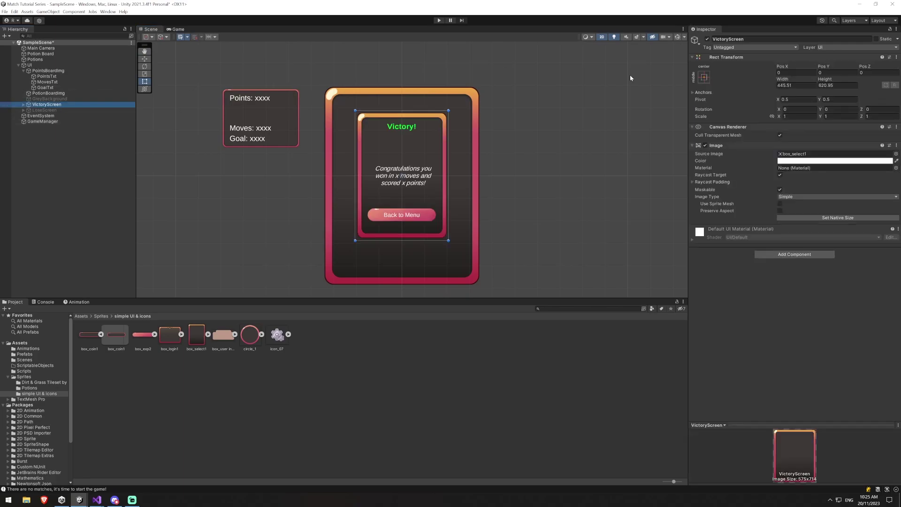
left_click(23, 104)
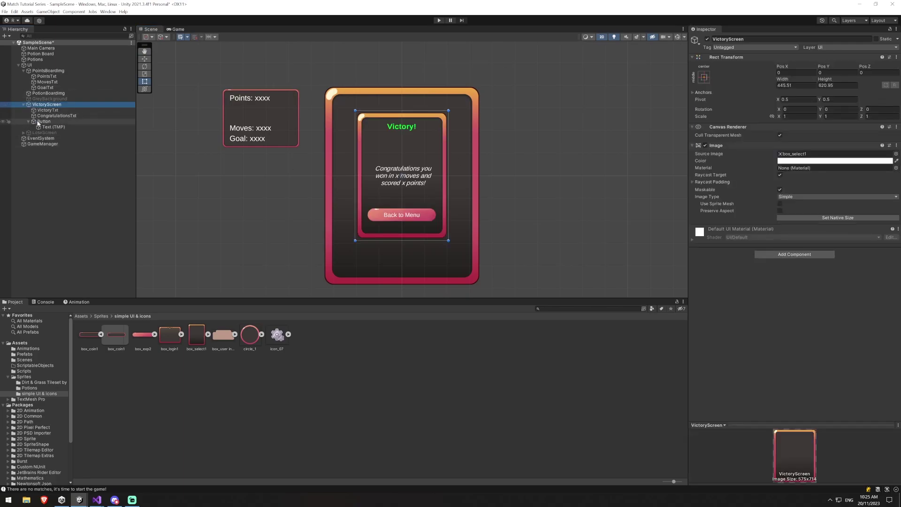
left_click(44, 121)
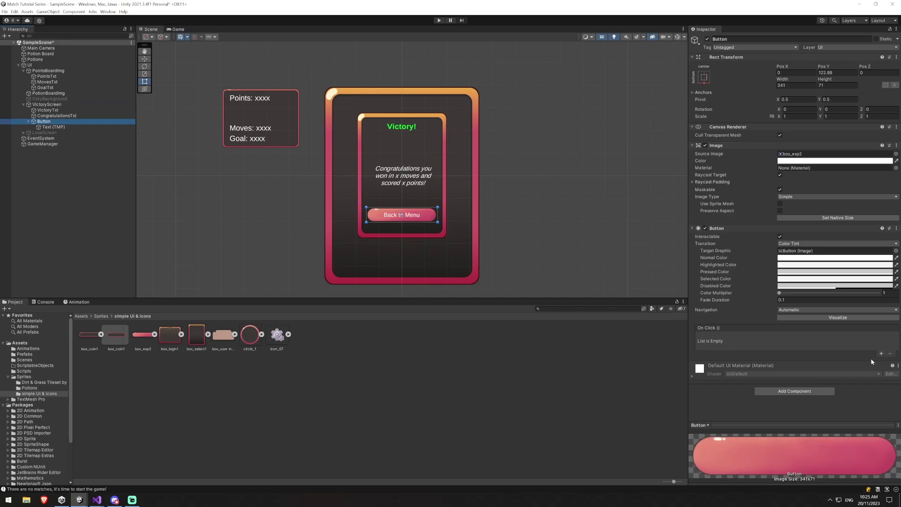
left_click(881, 354)
left_click_drag(42, 143, 731, 345)
left_click(772, 338)
mouse_move(788, 368)
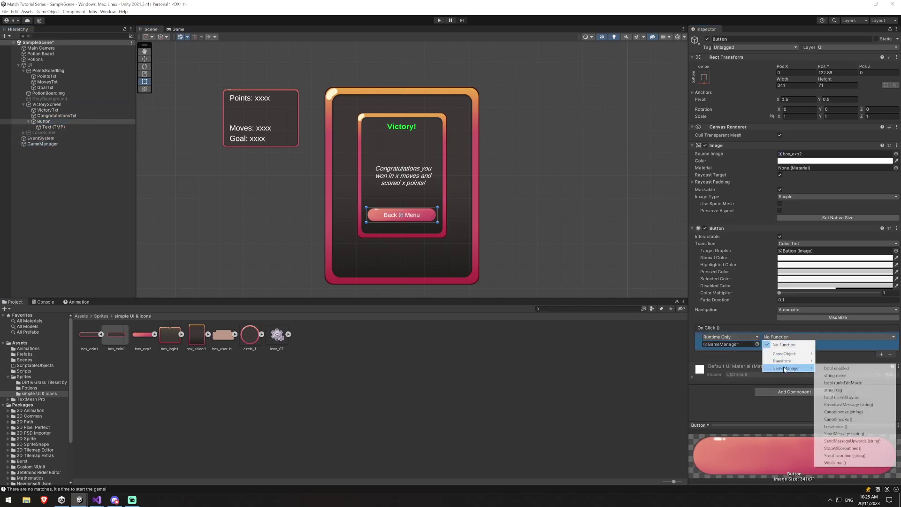
left_click(834, 463)
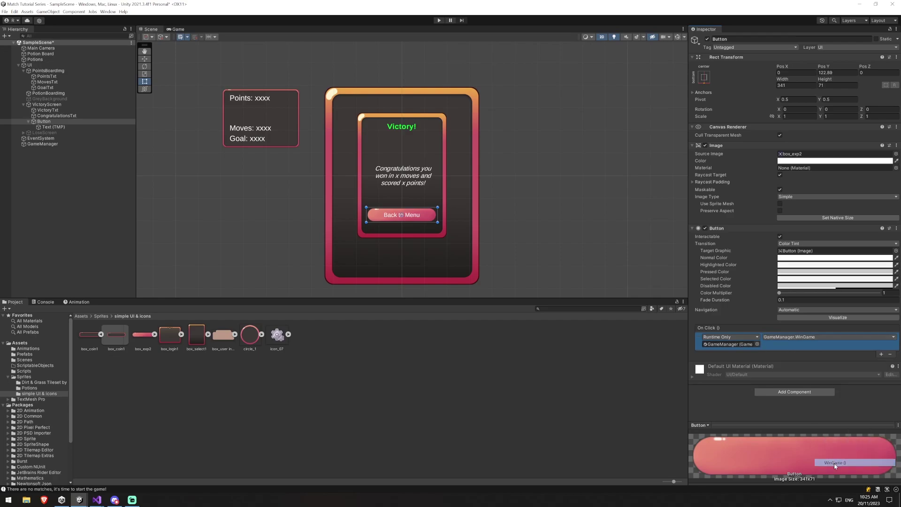
Make the LoseScreen button's On Click event call LoseGame on GameManager, and save the scene.
left_click(24, 132)
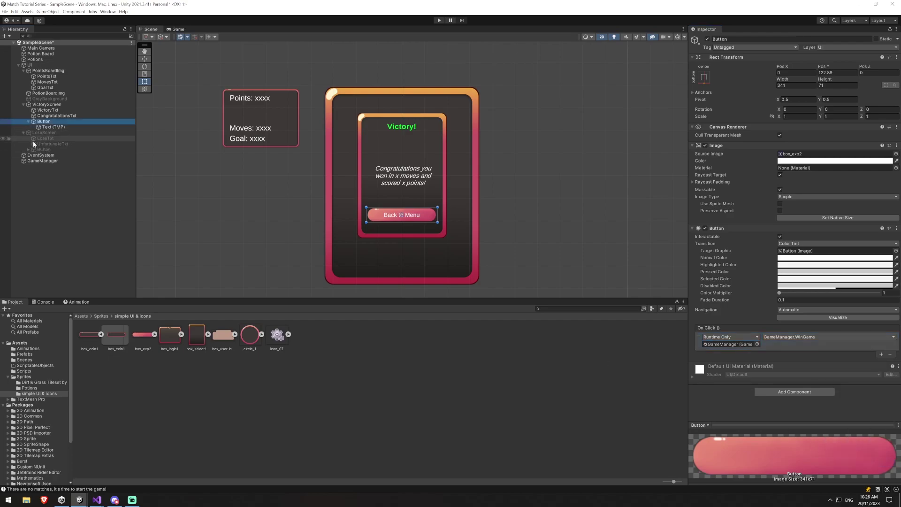
left_click(74, 150)
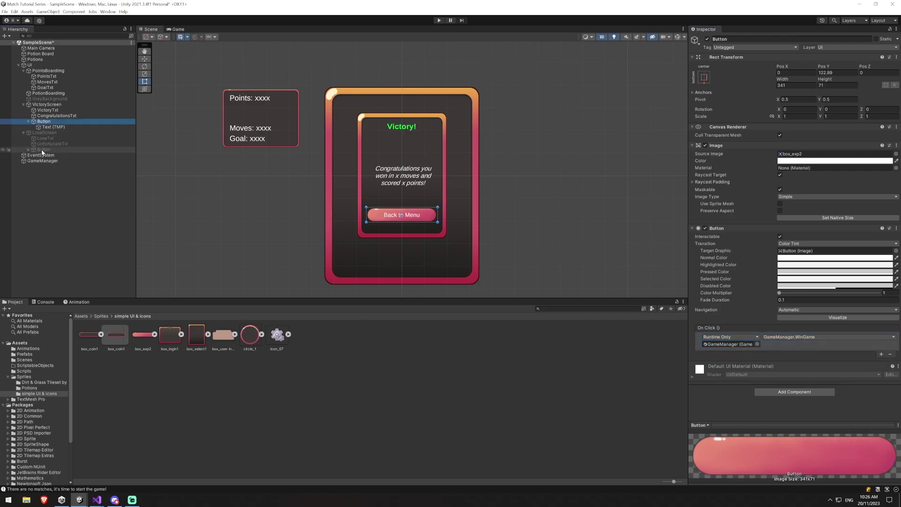
left_click(881, 354)
left_click_drag(40, 162, 749, 346)
left_click(784, 336)
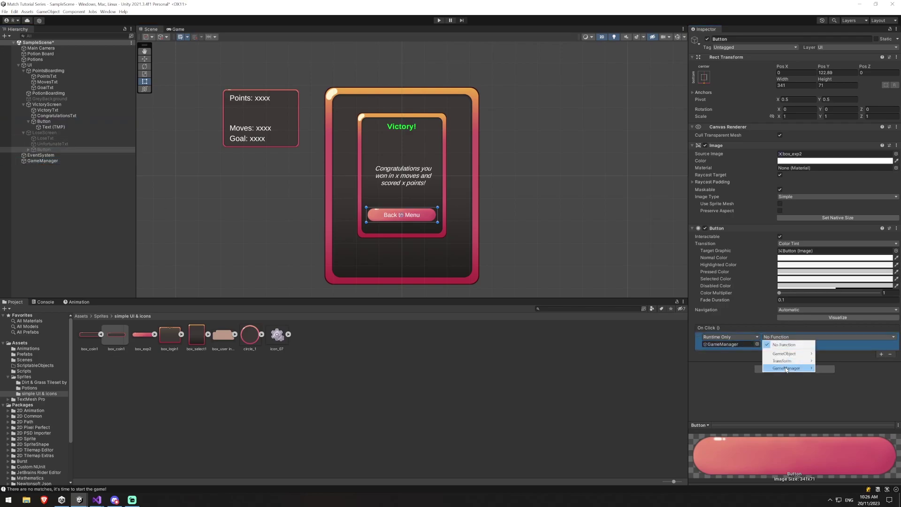
mouse_move(789, 368)
left_click(835, 426)
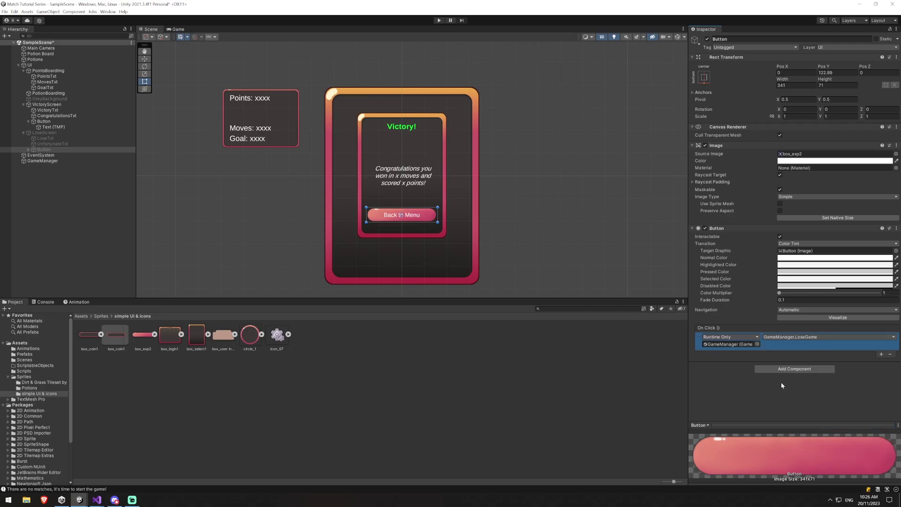
key("ctrl+s")
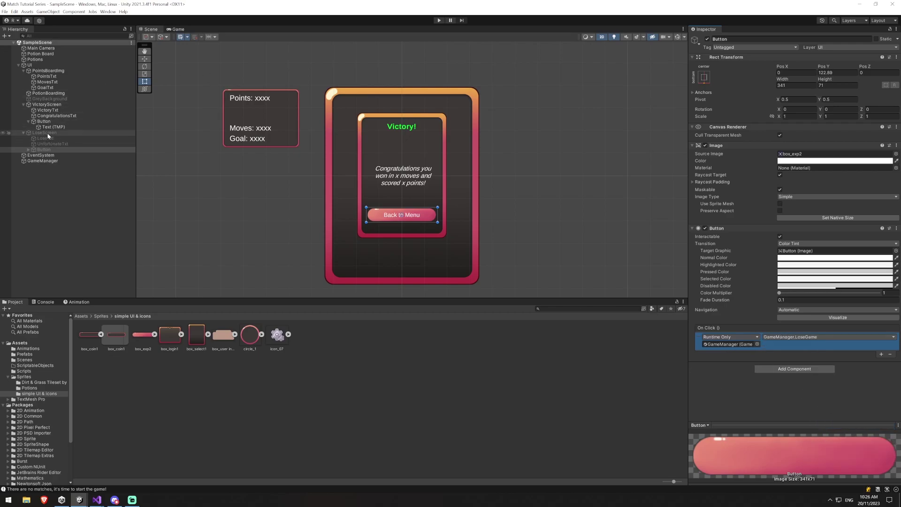
Deactivate VictoryScreen and save the scene with the UI hierarchy collapsed.
left_click(47, 104)
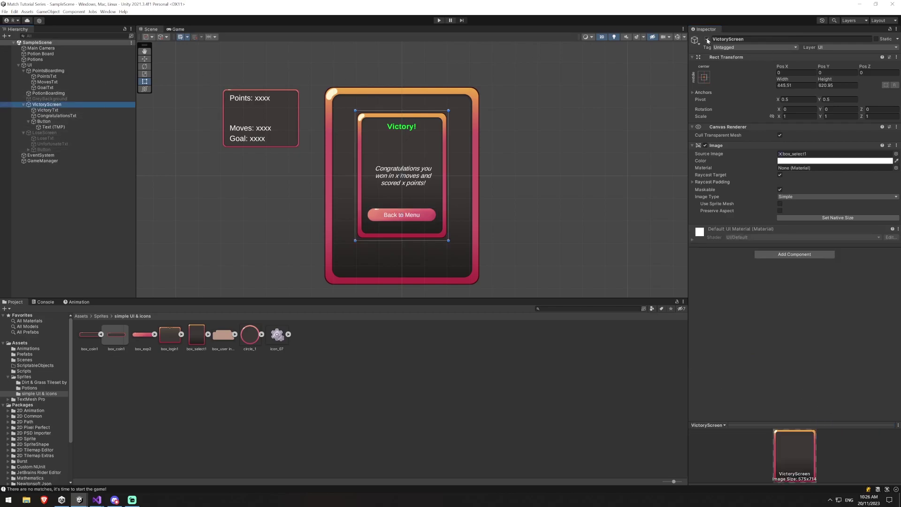
left_click(707, 39)
middle_click_drag(368, 143, 360, 148)
left_click(197, 117)
left_click(18, 65)
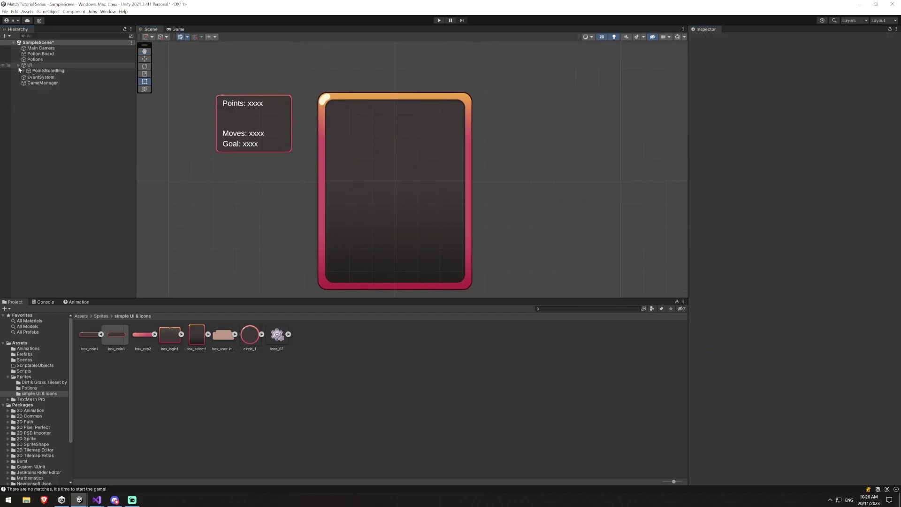
key("ctrl+s")
Move GameManager directly below Main Camera in the scene hierarchy.
left_click(35, 77)
left_click_drag(35, 77, 31, 54)
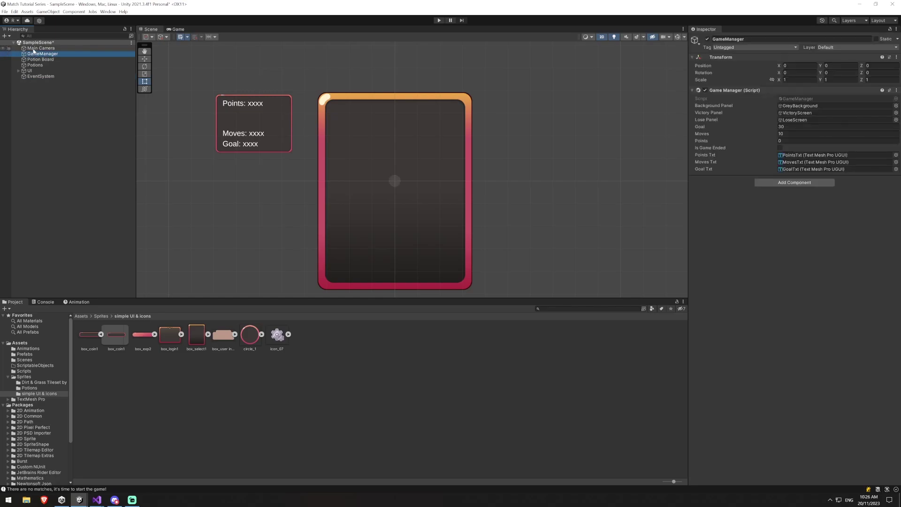